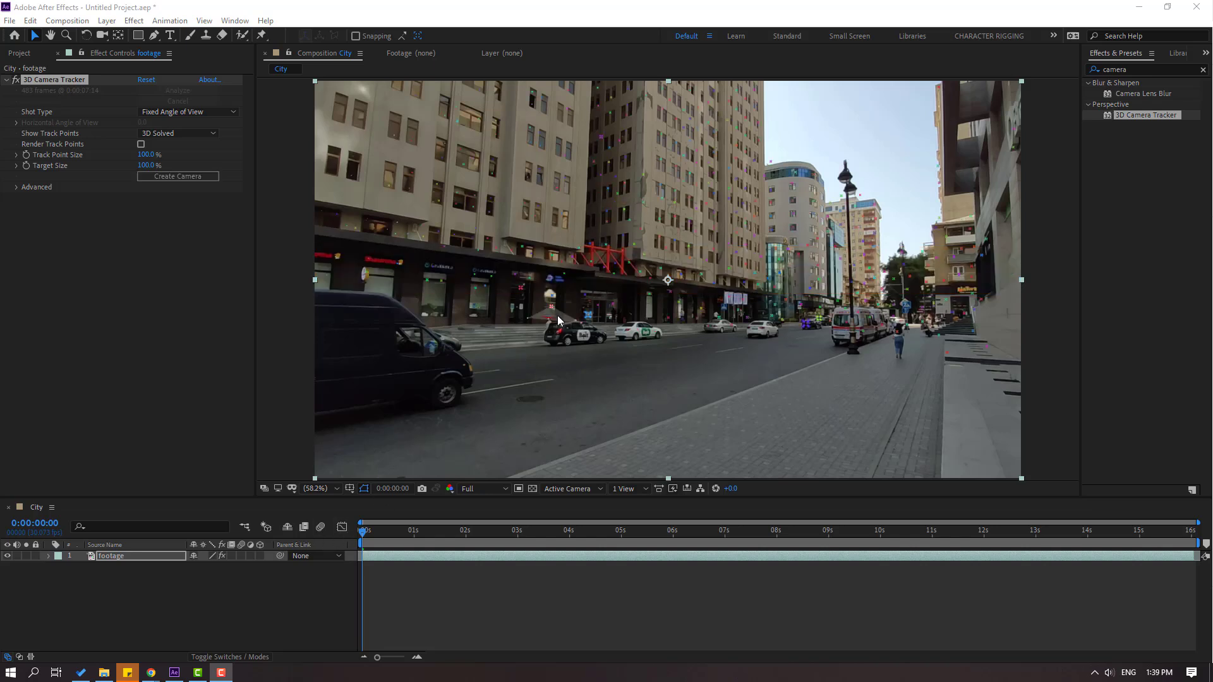
- Select the cluster of track points on the beige building's facade and create a solid and camera from them
click(686, 157)
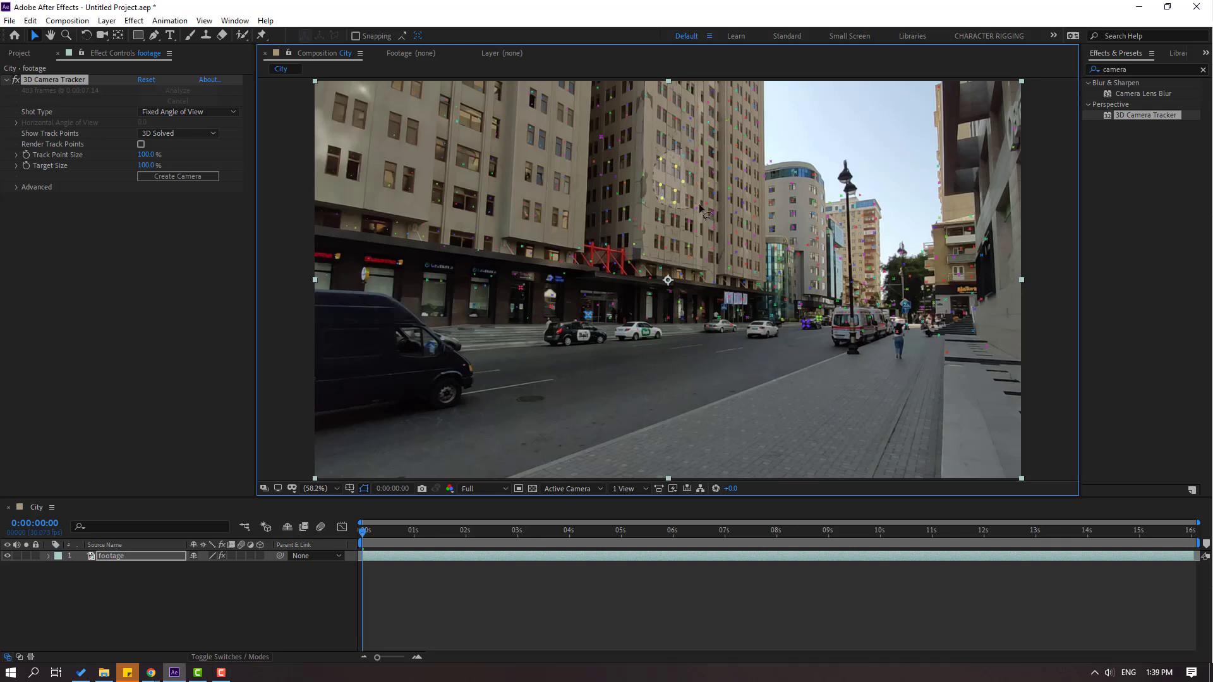
click(681, 180)
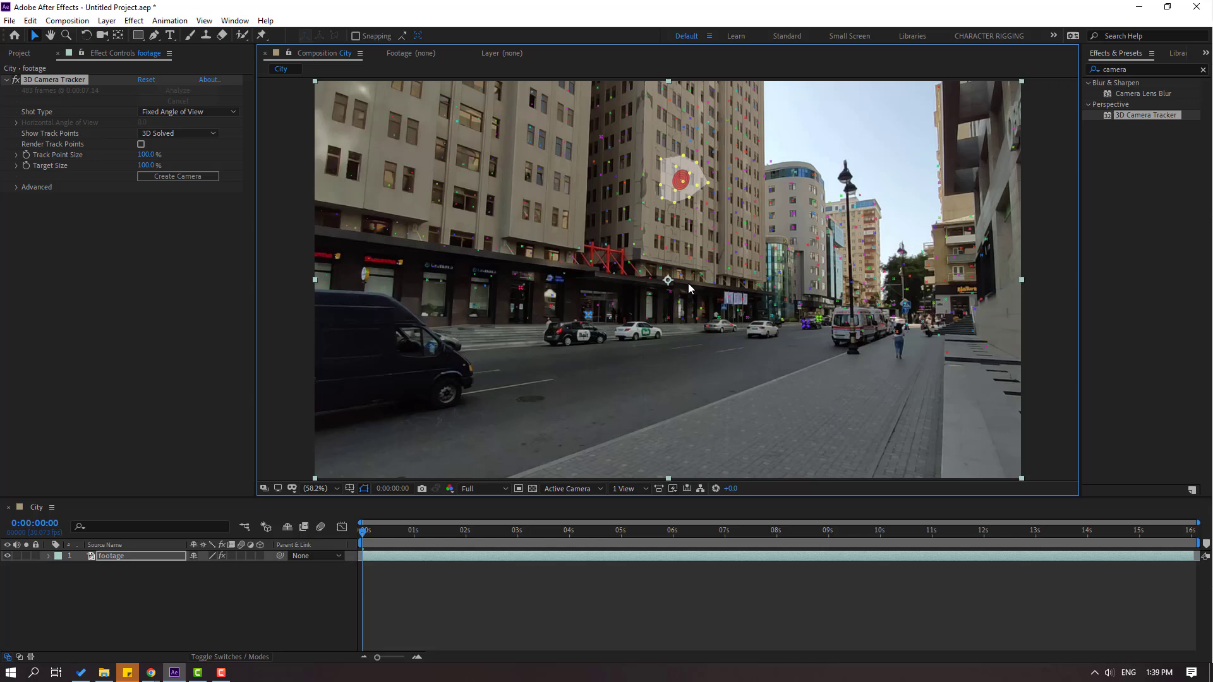
right_click(679, 179)
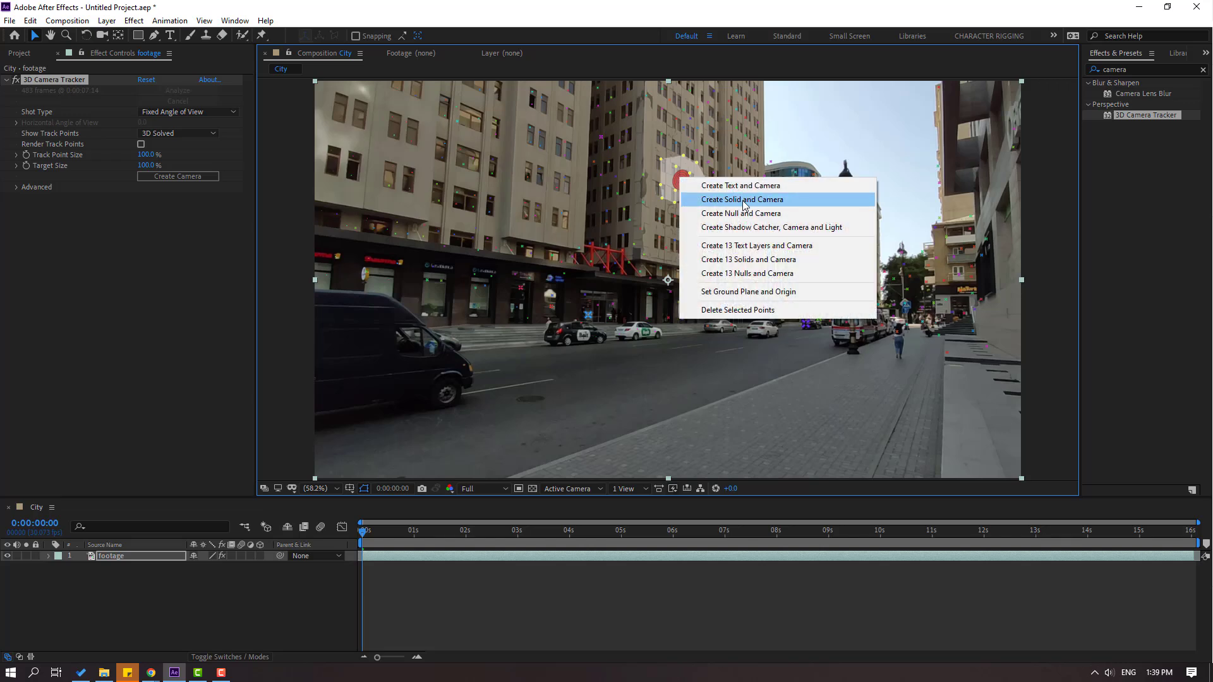
click(780, 201)
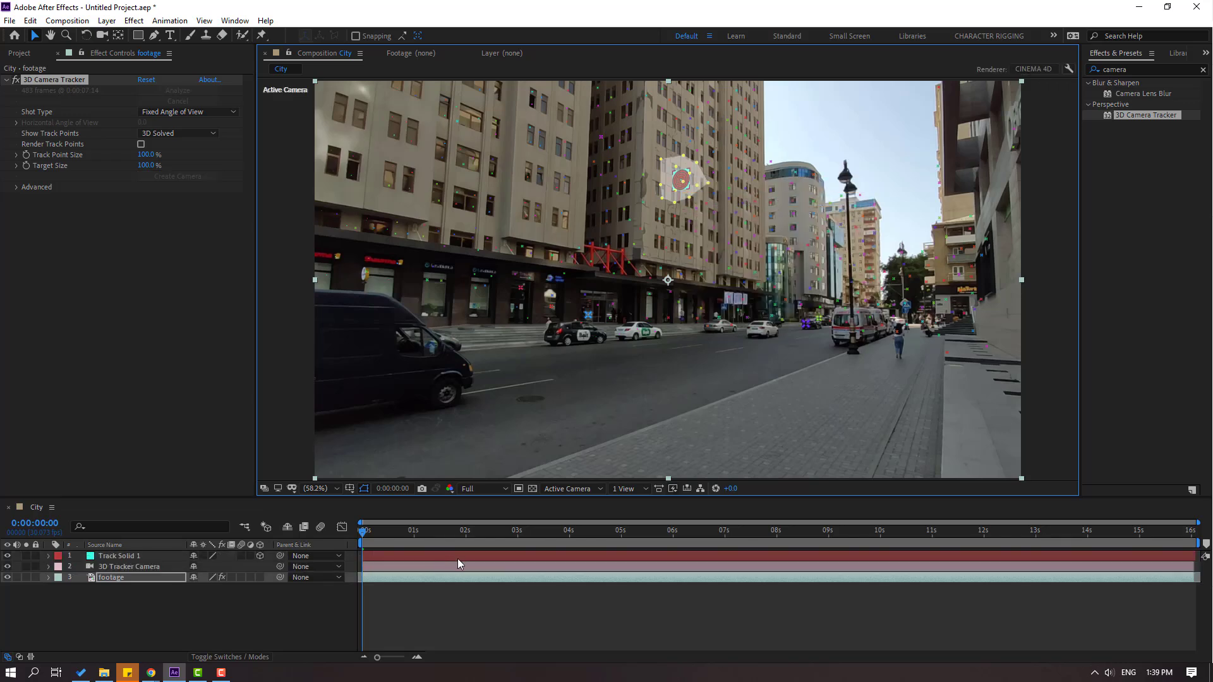
- Set the preview resolution to Quarter and scrub the timeline to check how the track solid sticks to the building
click(392, 590)
drag(363, 532, 459, 543)
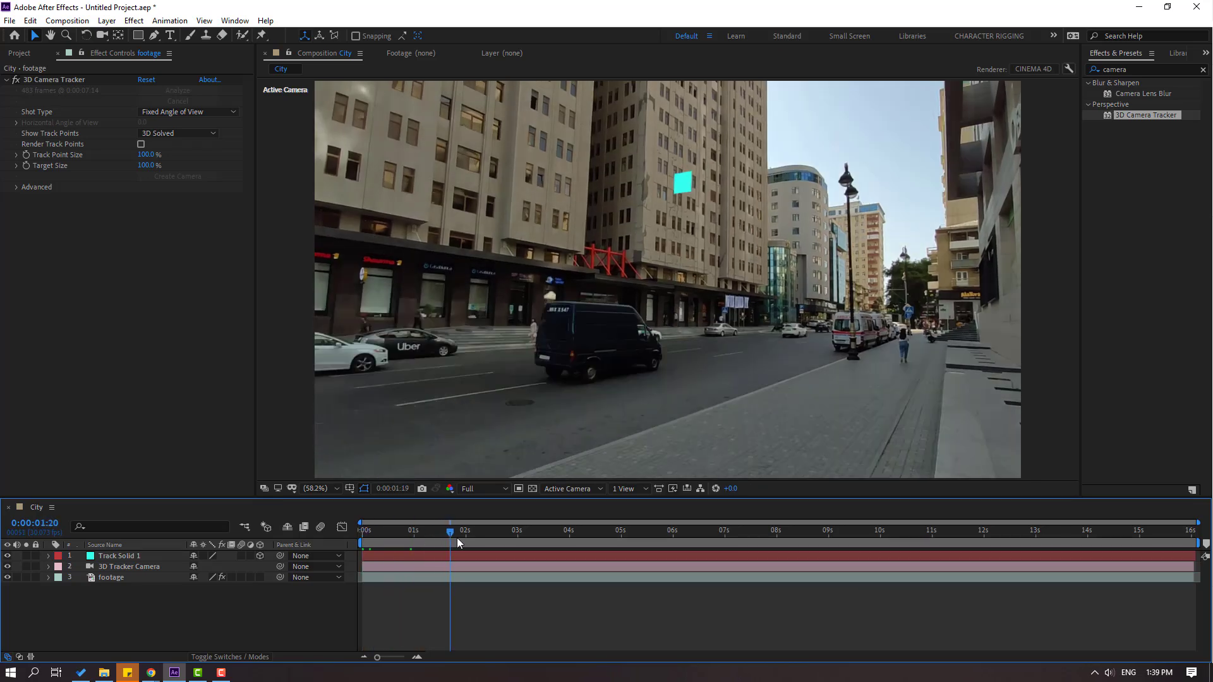
key(Home)
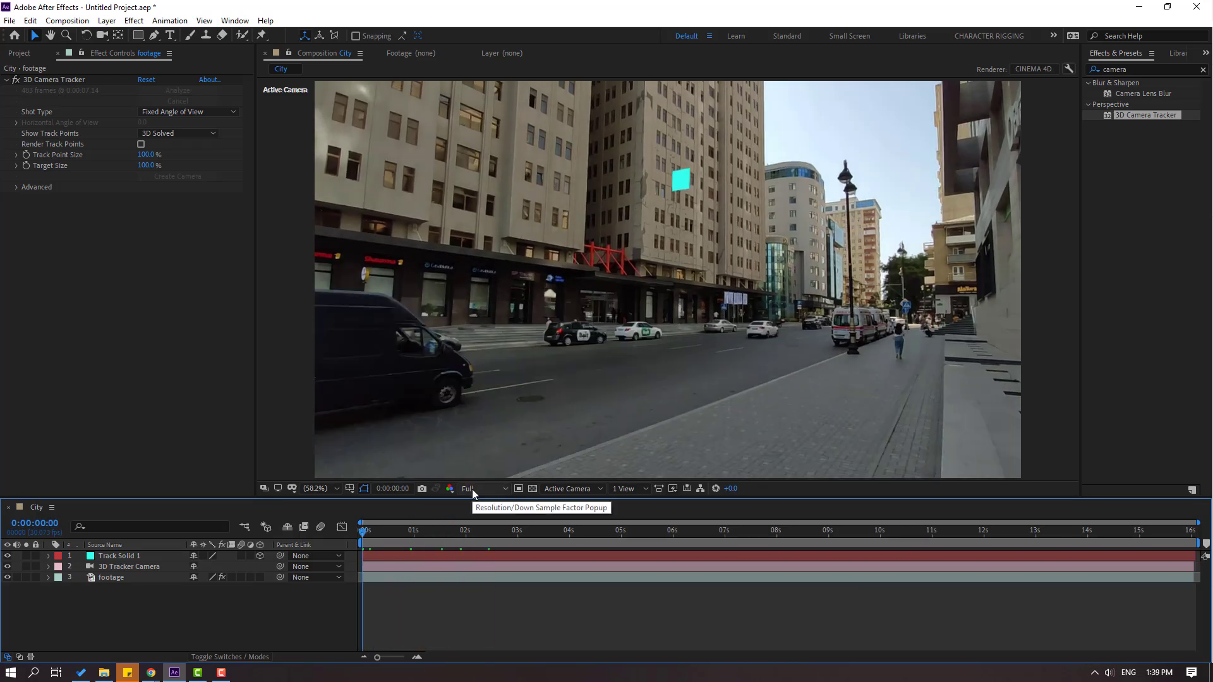
click(472, 489)
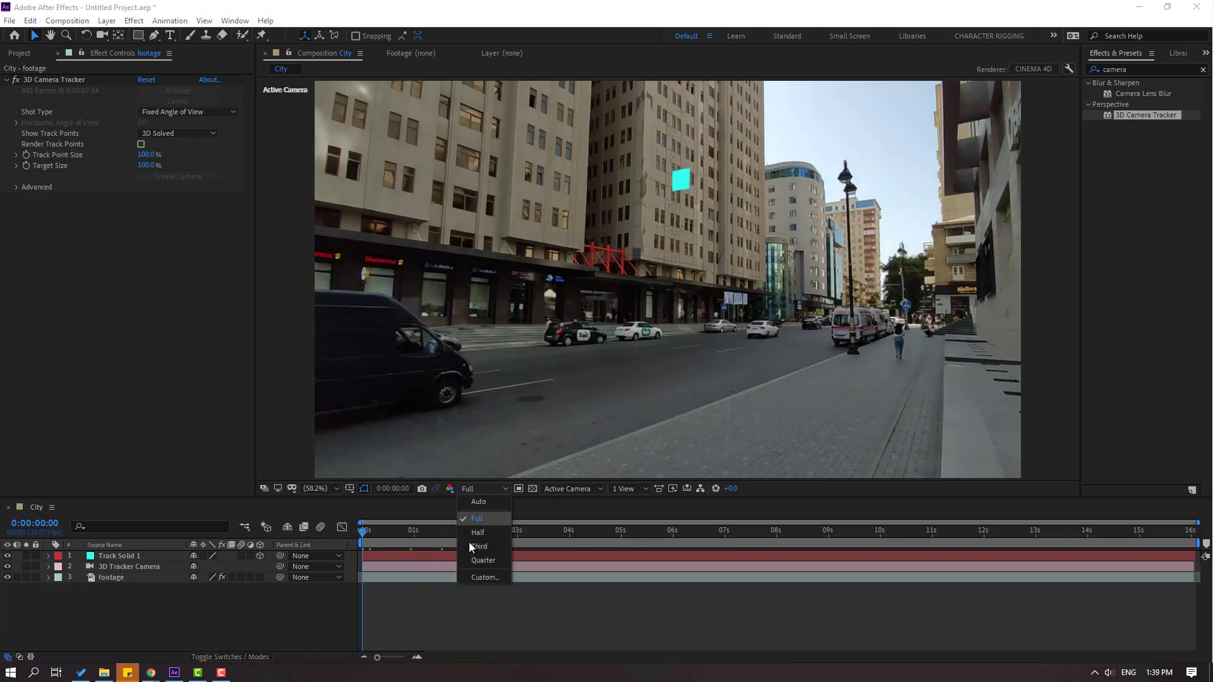
click(474, 561)
drag(364, 532, 155, 599)
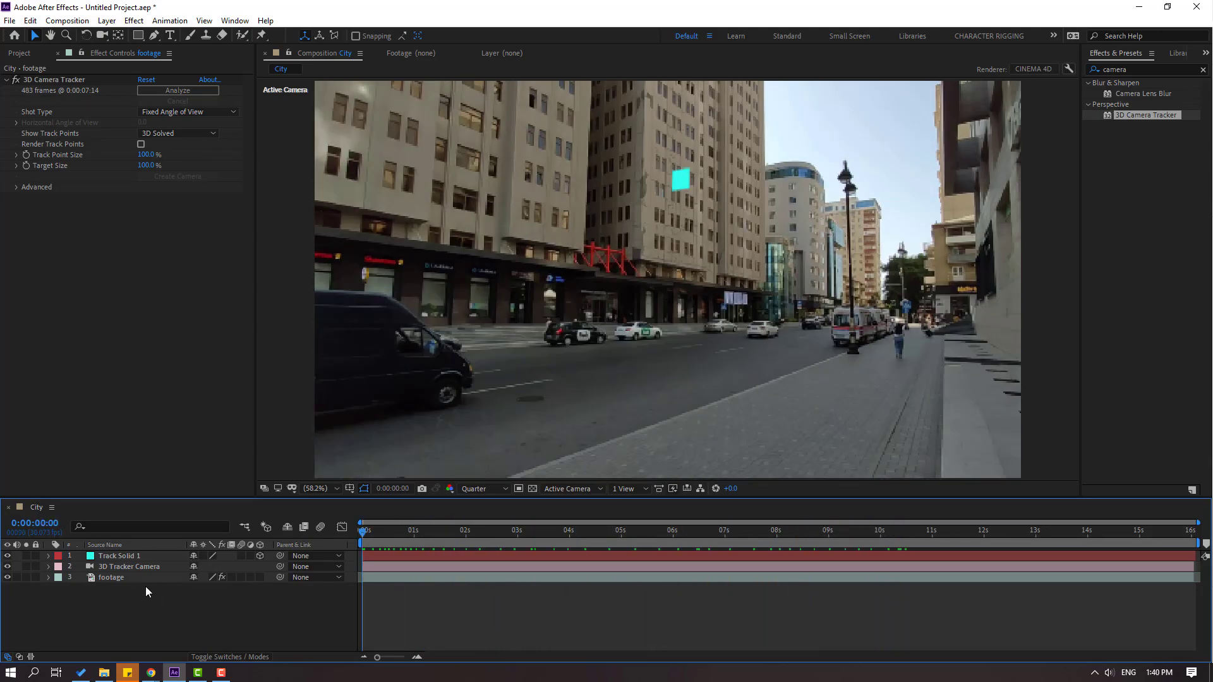
- Create a new comp-sized black solid layer named E3D
right_click(90, 614)
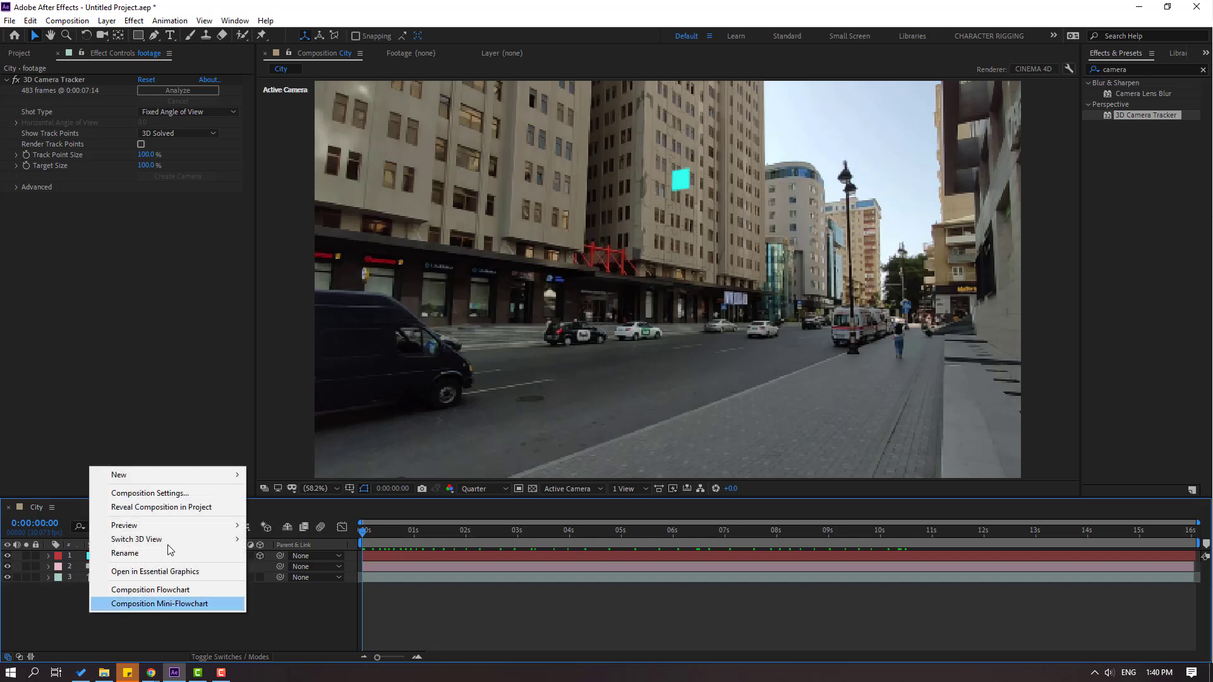
mouse_move(172, 480)
click(318, 506)
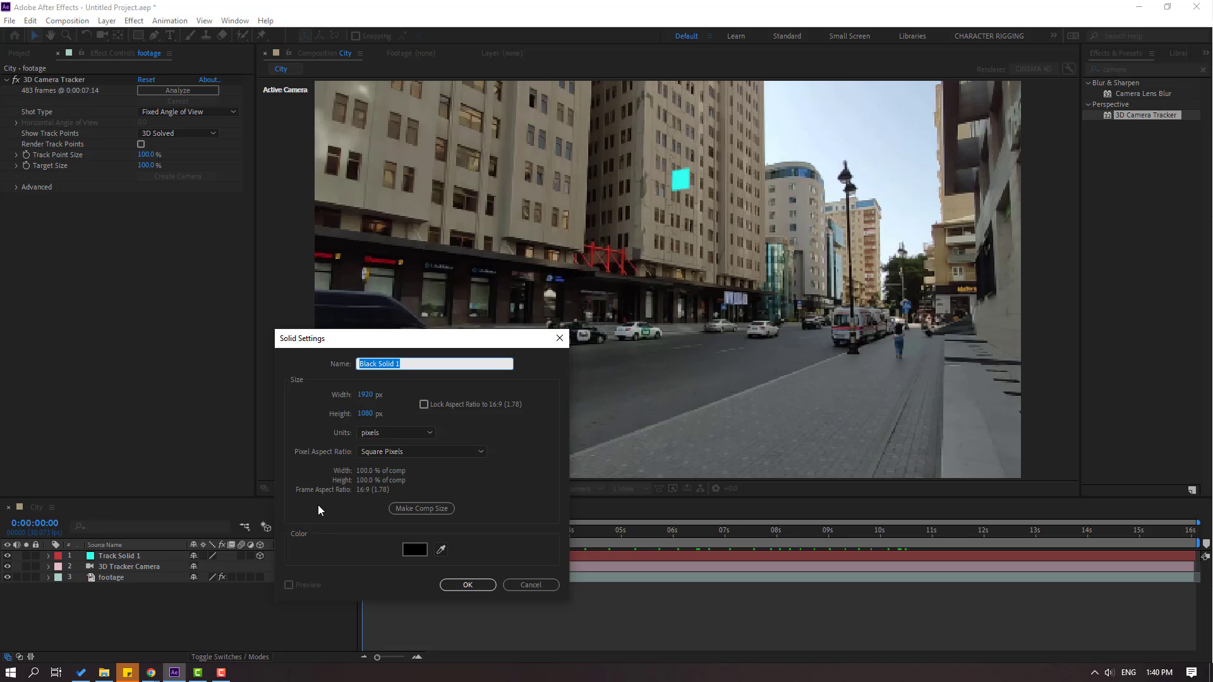
text(E3D)
click(468, 585)
- Apply the Video Copilot Element effect to the E3D layer
click(134, 21)
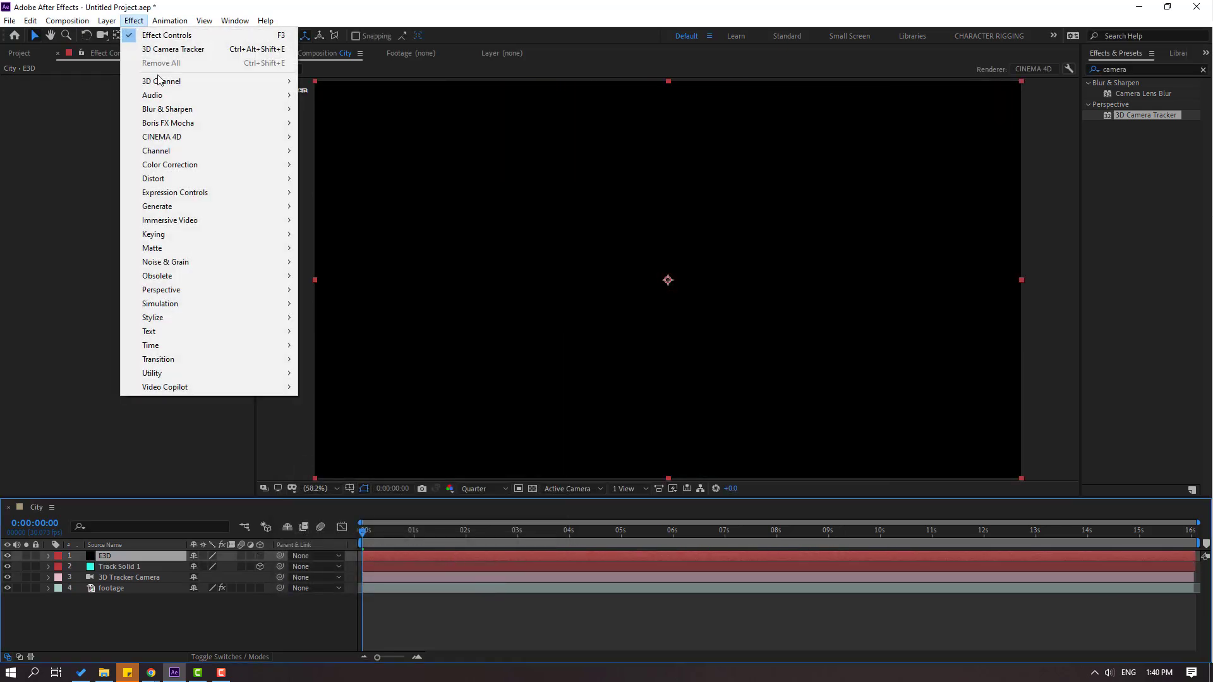
mouse_move(180, 389)
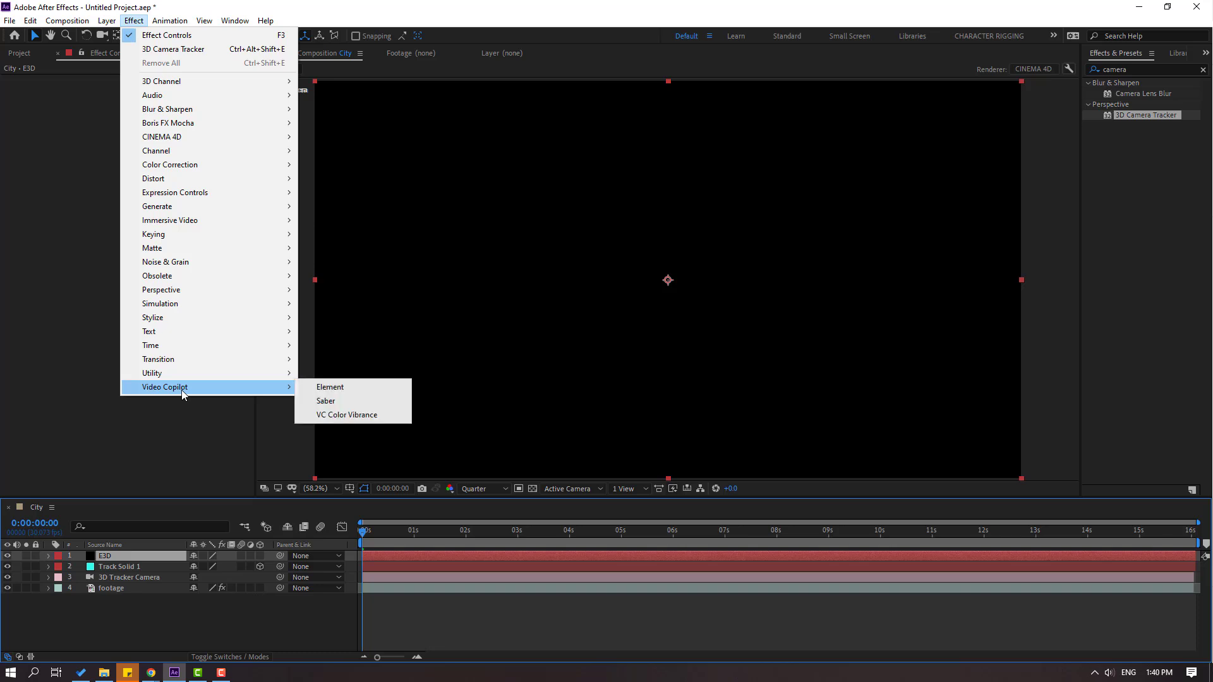
click(387, 388)
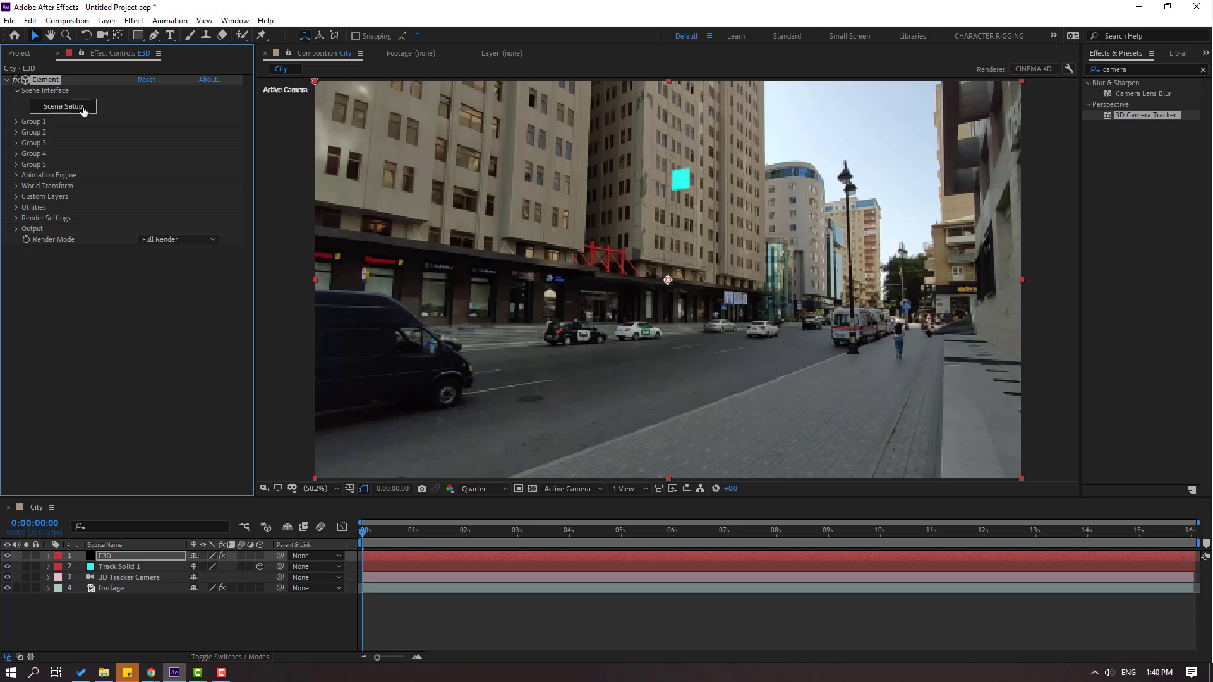
- Open Element's Scene Setup and add the rock_02 model from the Starter_Pack_Physical library to the scene
click(84, 111)
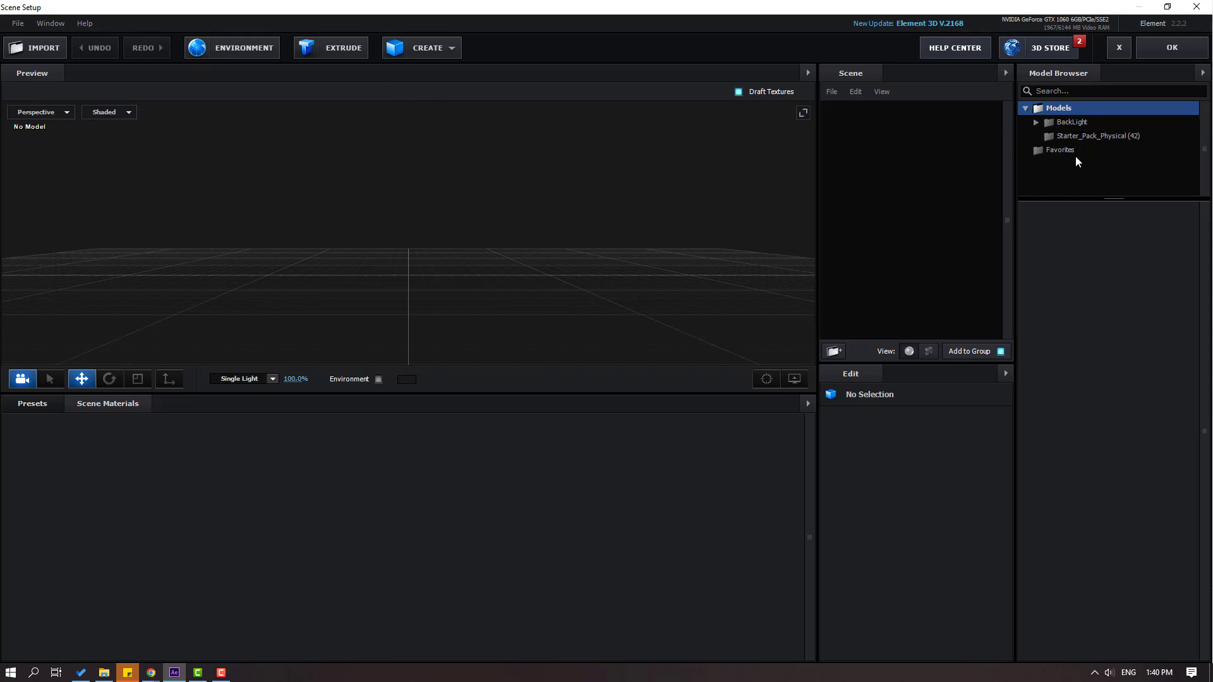
click(1106, 136)
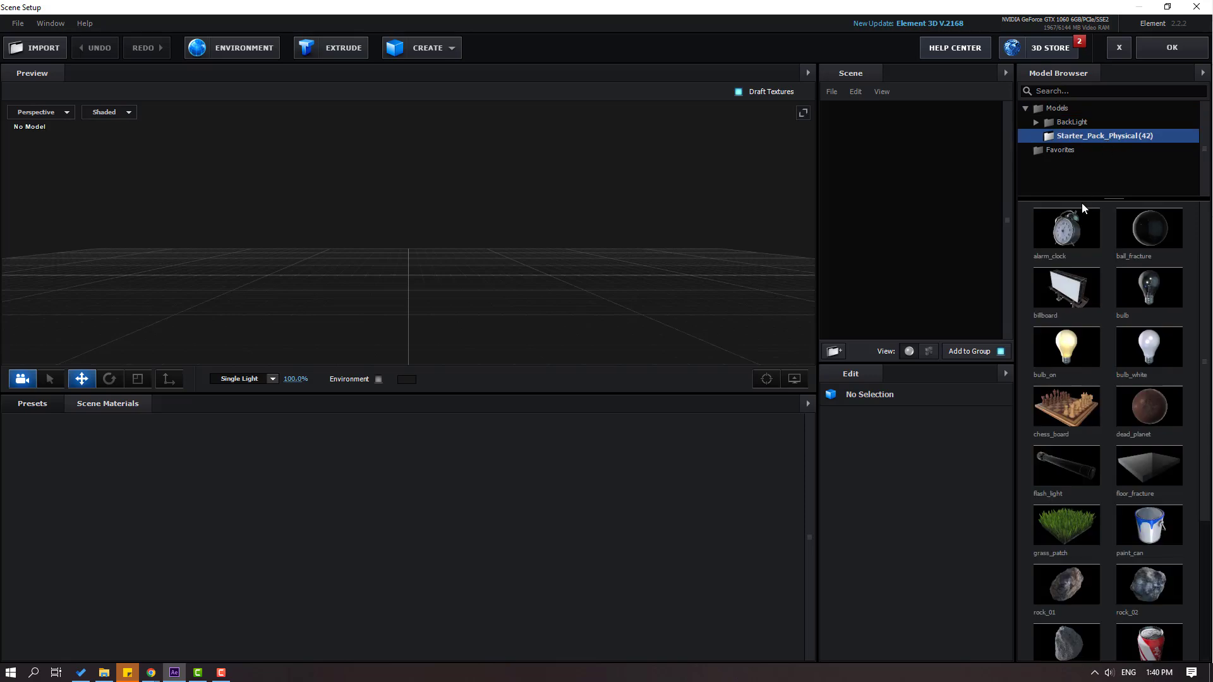
scroll(1100, 284, down, 2)
click(1135, 414)
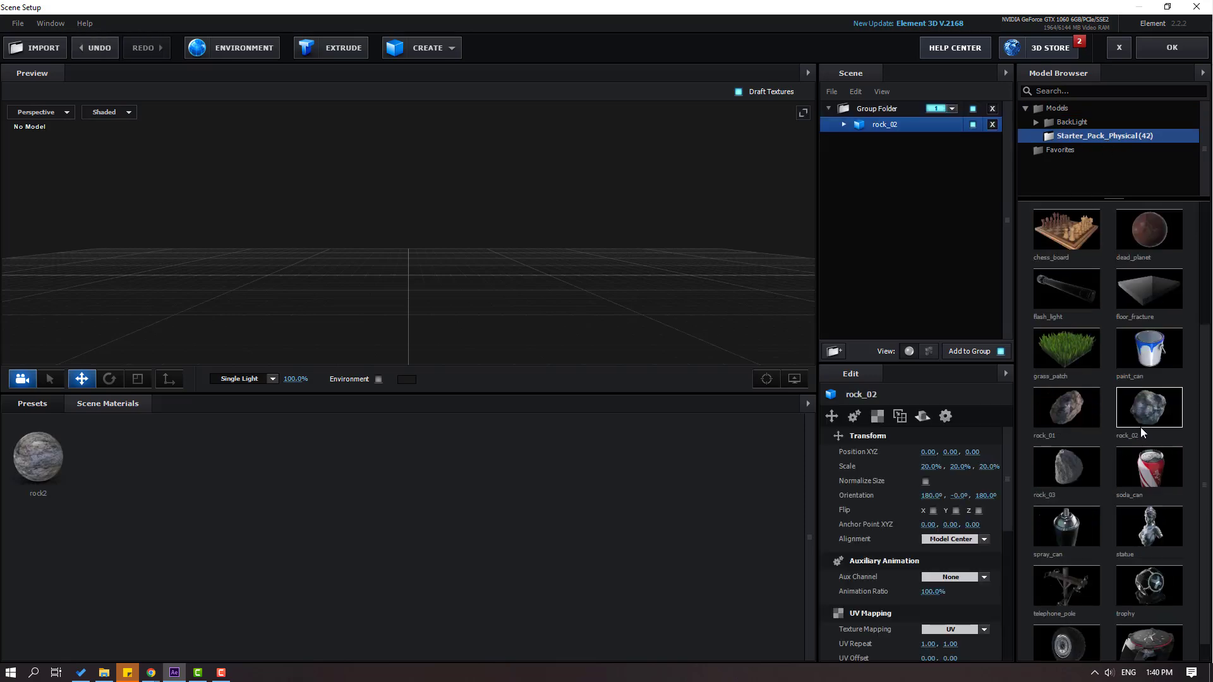
drag(379, 361, 409, 349)
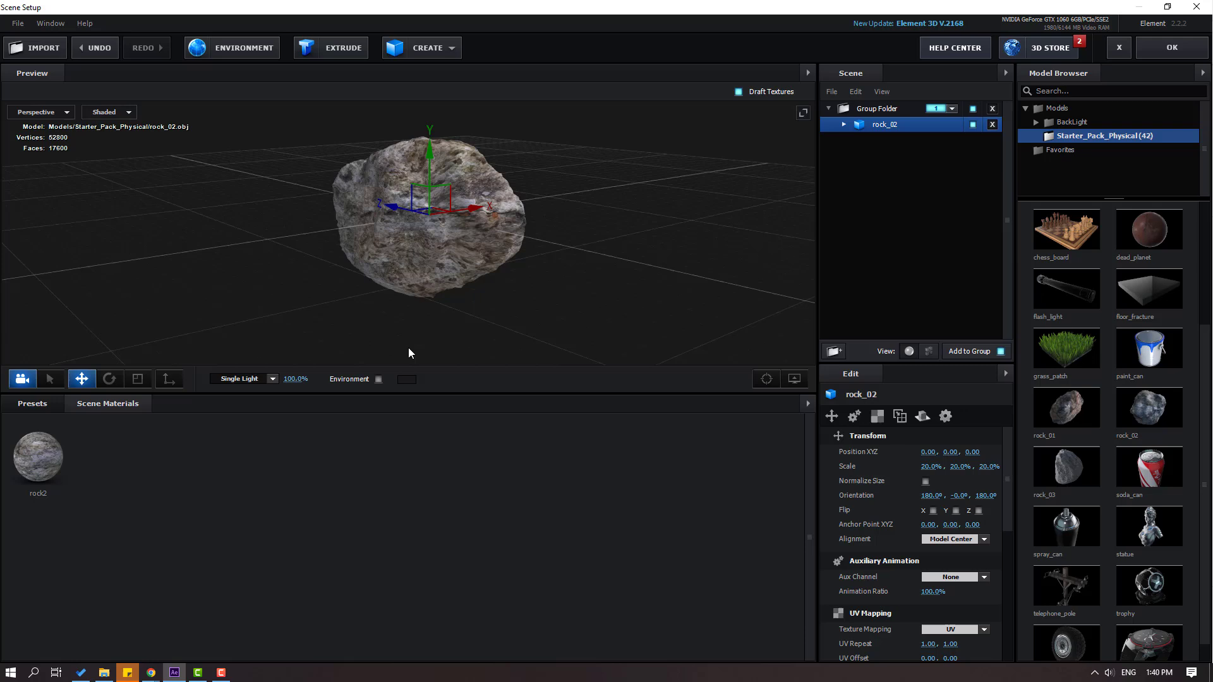
- Show the environment in the scene preview and open the V1_Environment preset folder
click(380, 382)
click(32, 403)
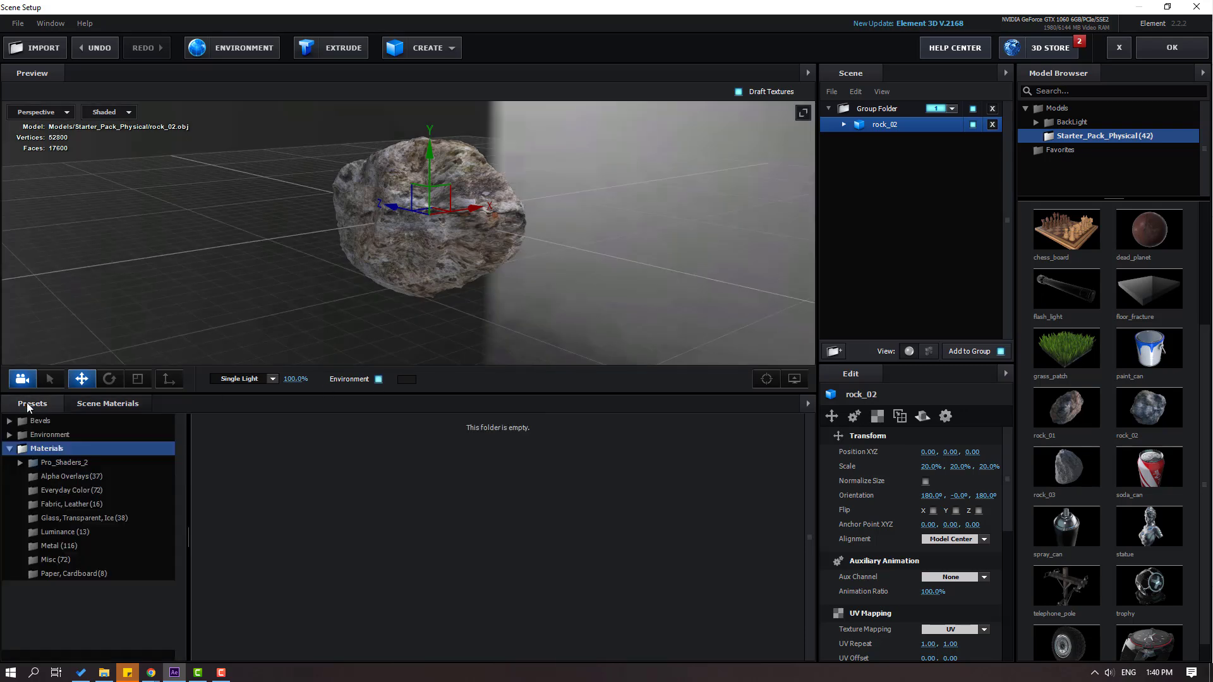
click(45, 434)
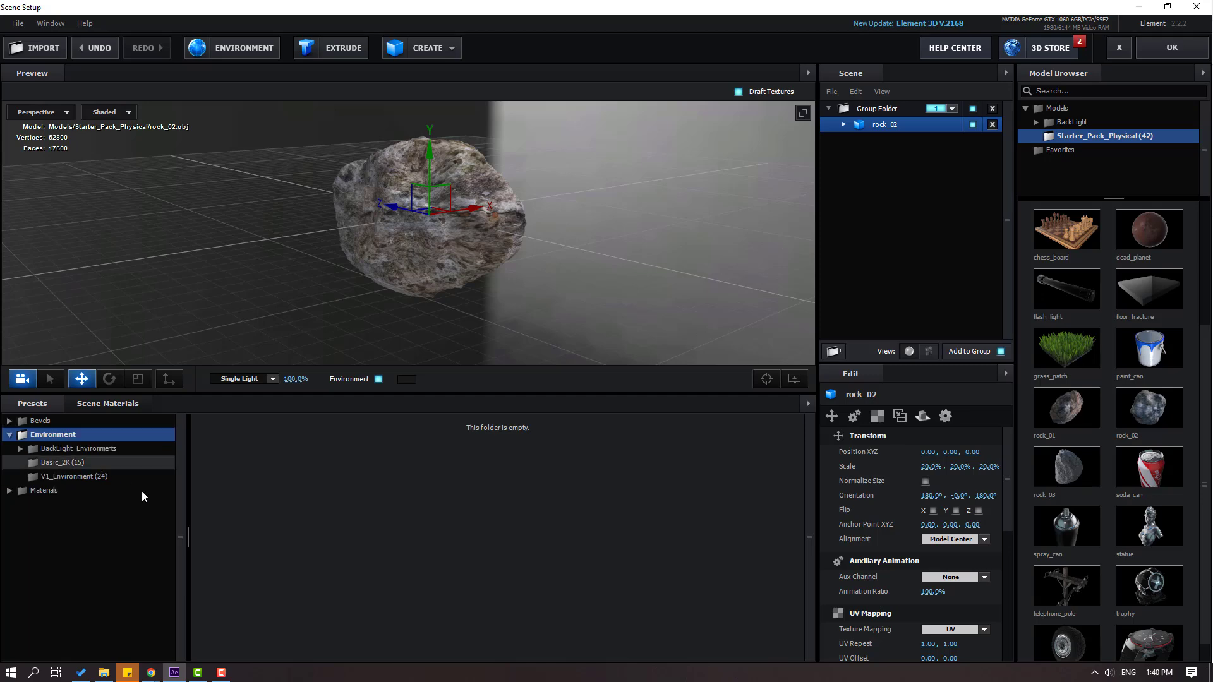
click(74, 449)
click(83, 468)
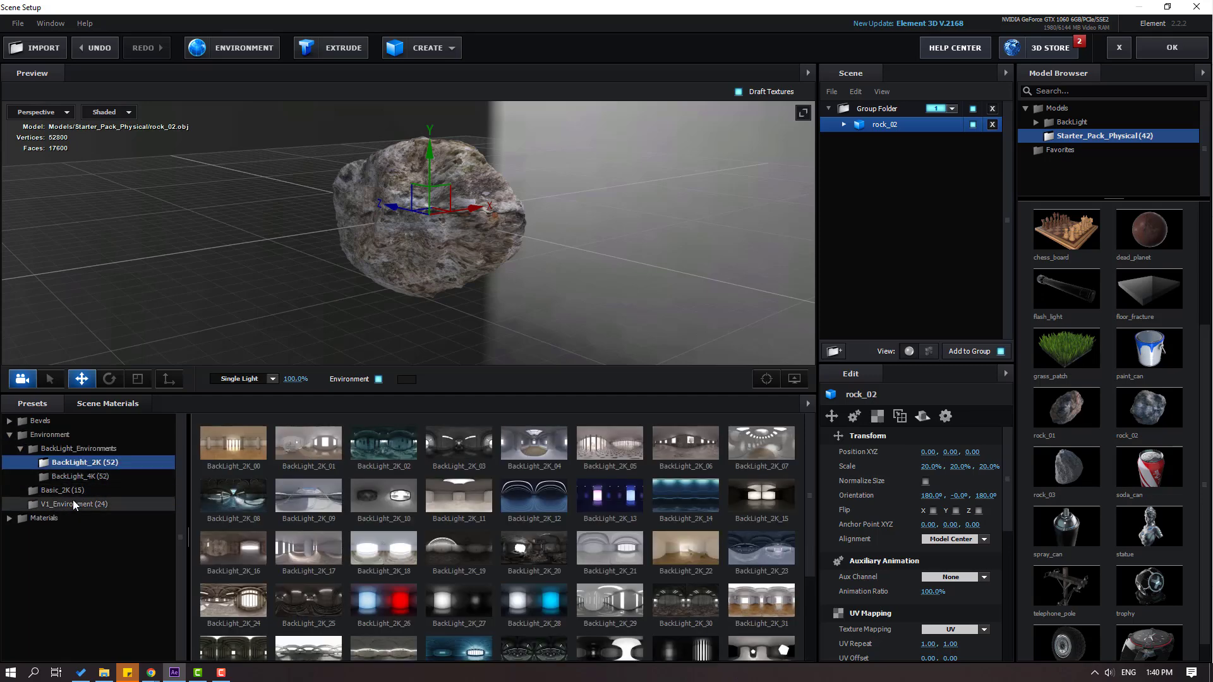
click(72, 502)
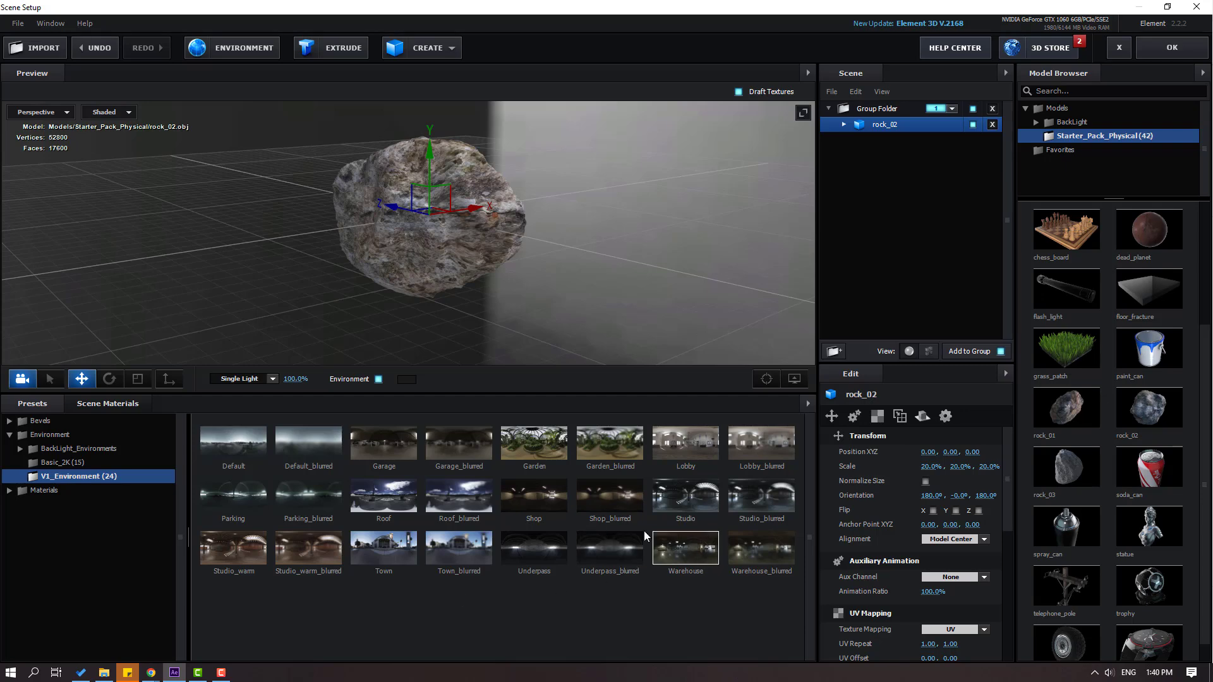
- Try the Default, Default_blurred, Garden_blurred and Studio_warm_blurred environments around the rock
click(229, 450)
drag(552, 247, 504, 352)
click(290, 456)
click(256, 449)
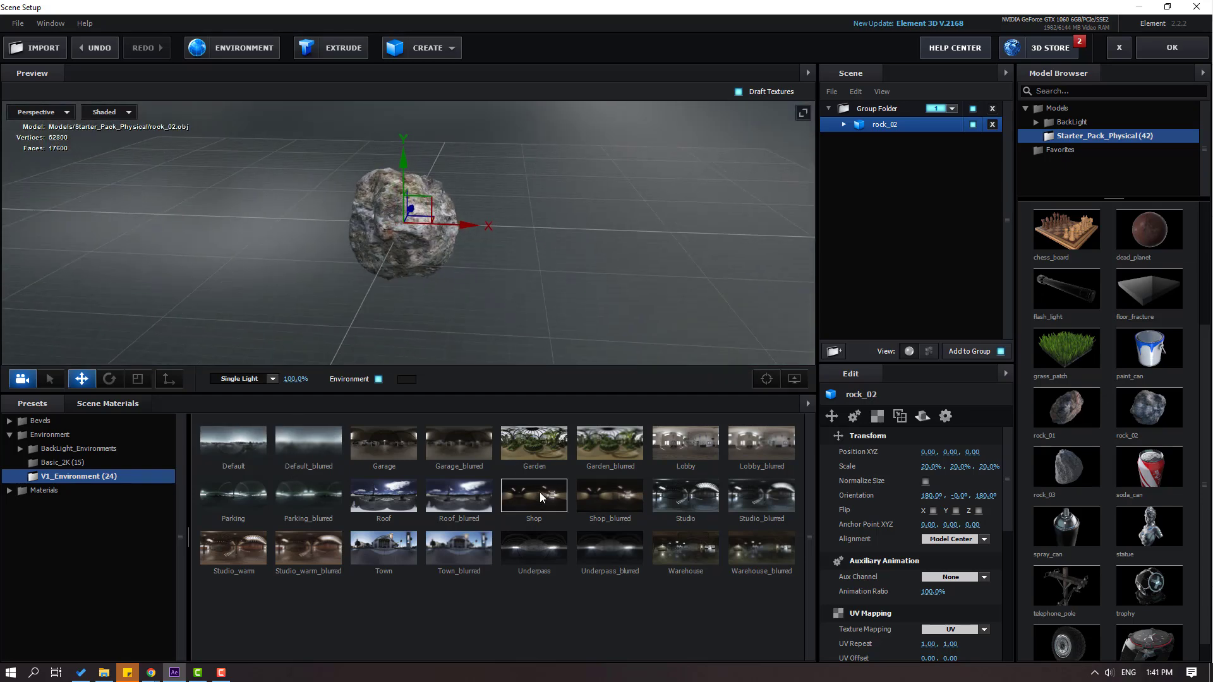
click(610, 442)
drag(496, 307, 567, 329)
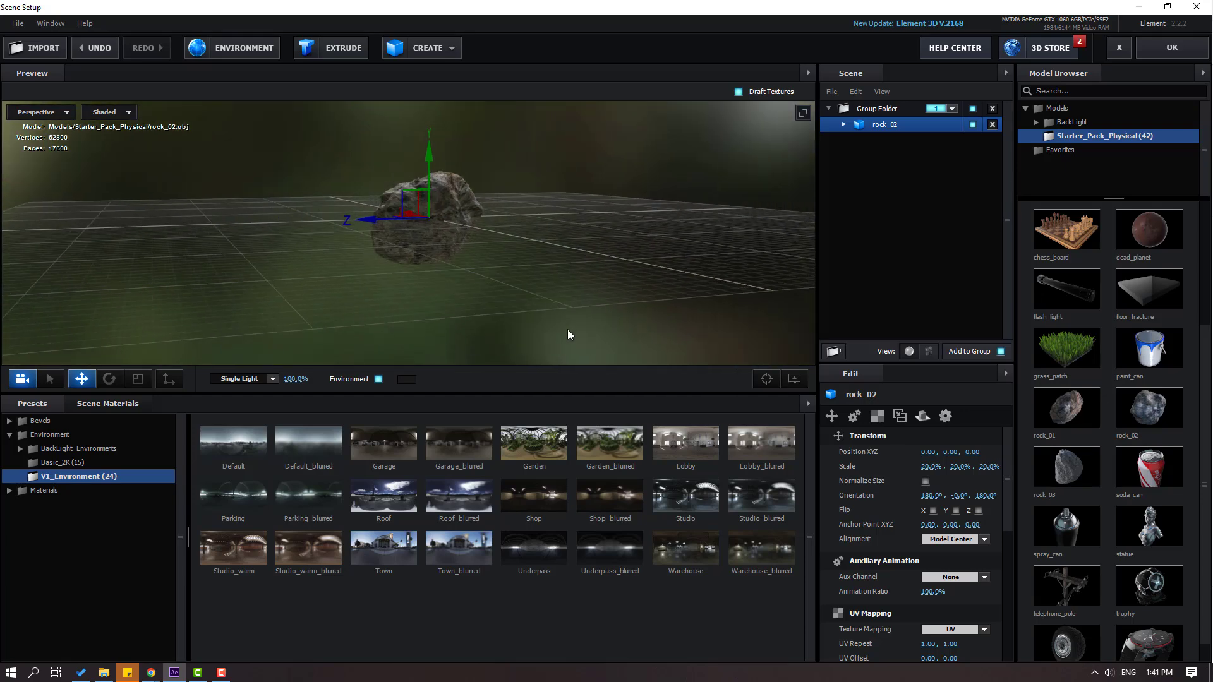
click(317, 551)
- Accept the scene with the Town environment and scrub the first second of the composition to check the rock's motion
click(391, 559)
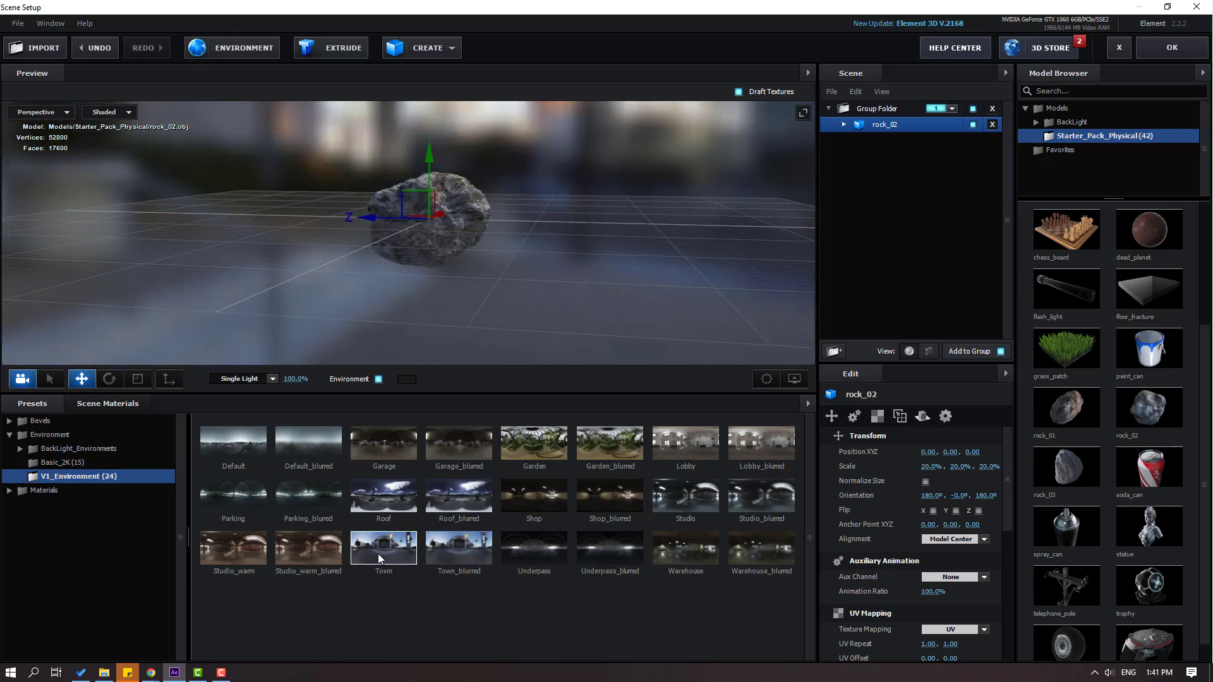
click(1169, 52)
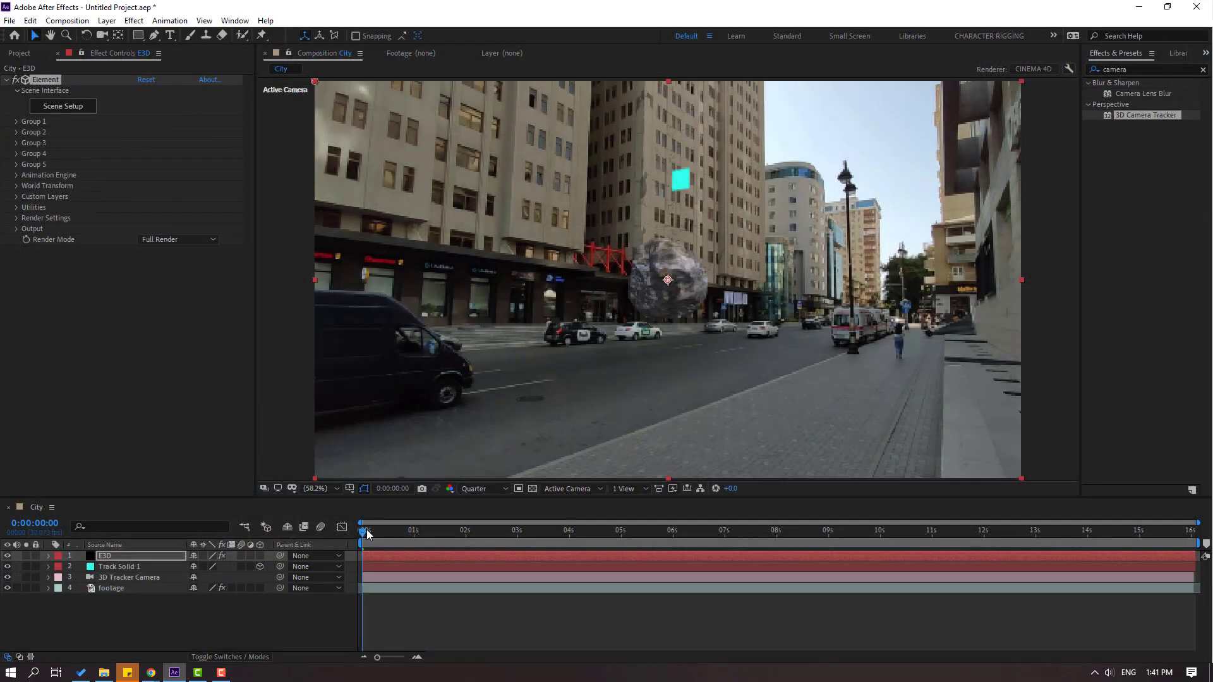
drag(367, 535, 411, 537)
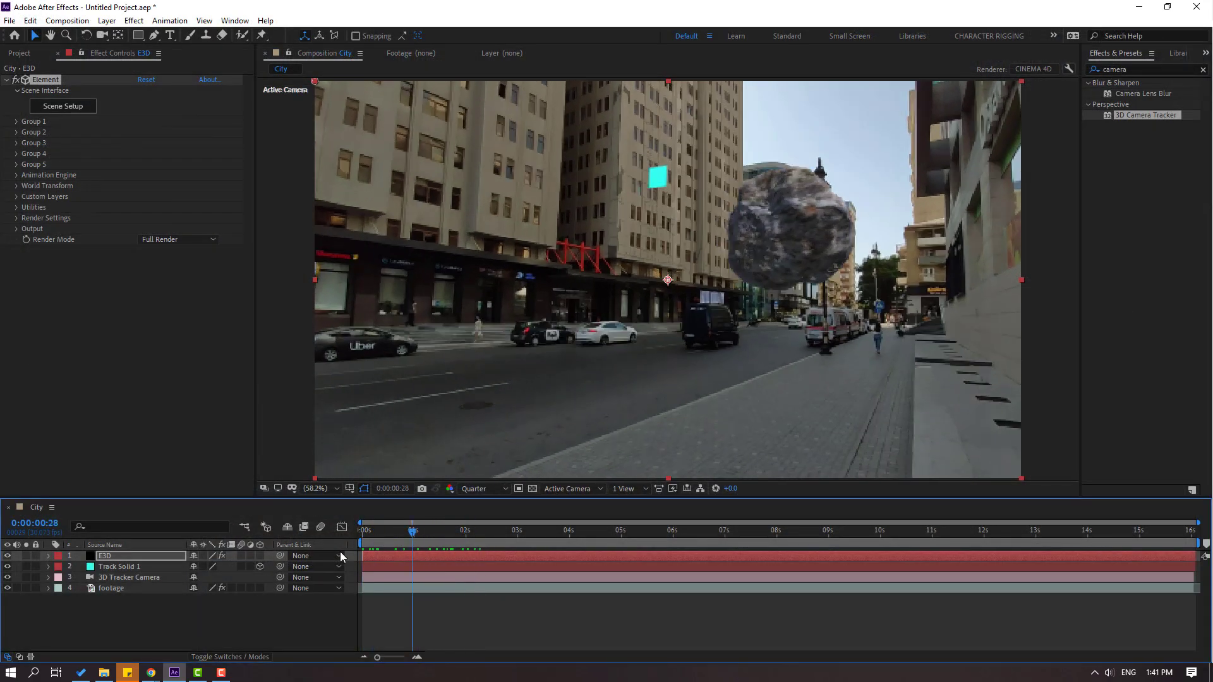
key(Home)
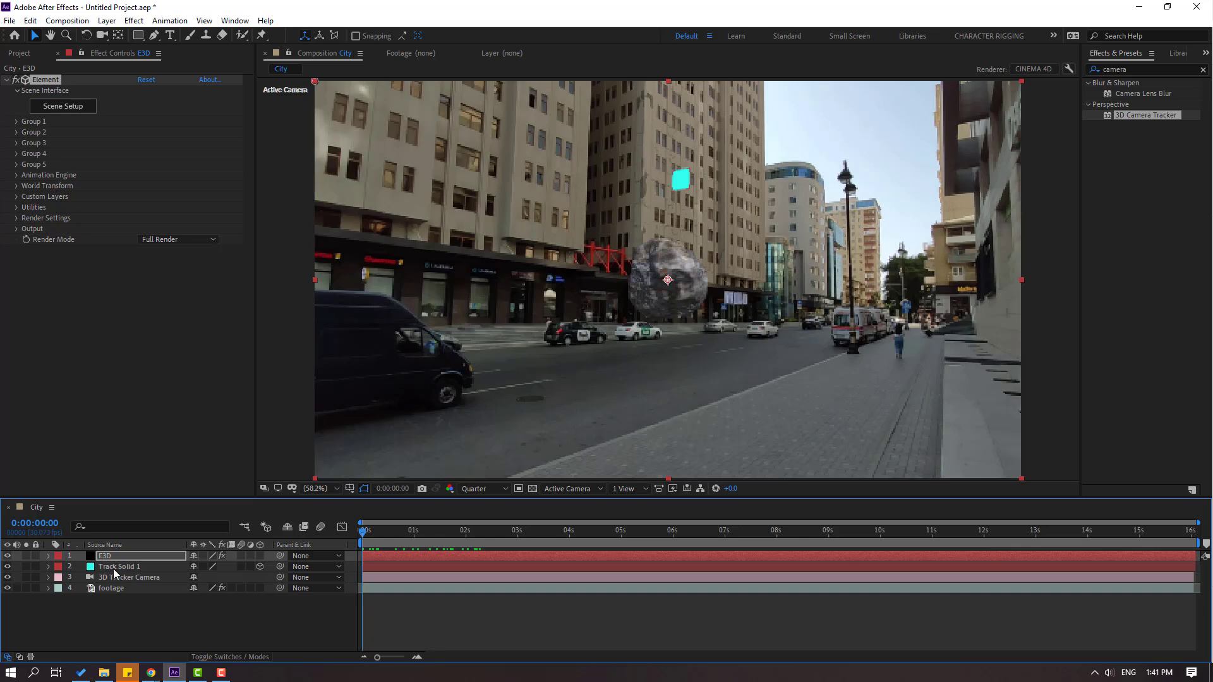
- Reveal and select the Position property of the Track Solid 1 layer
click(114, 568)
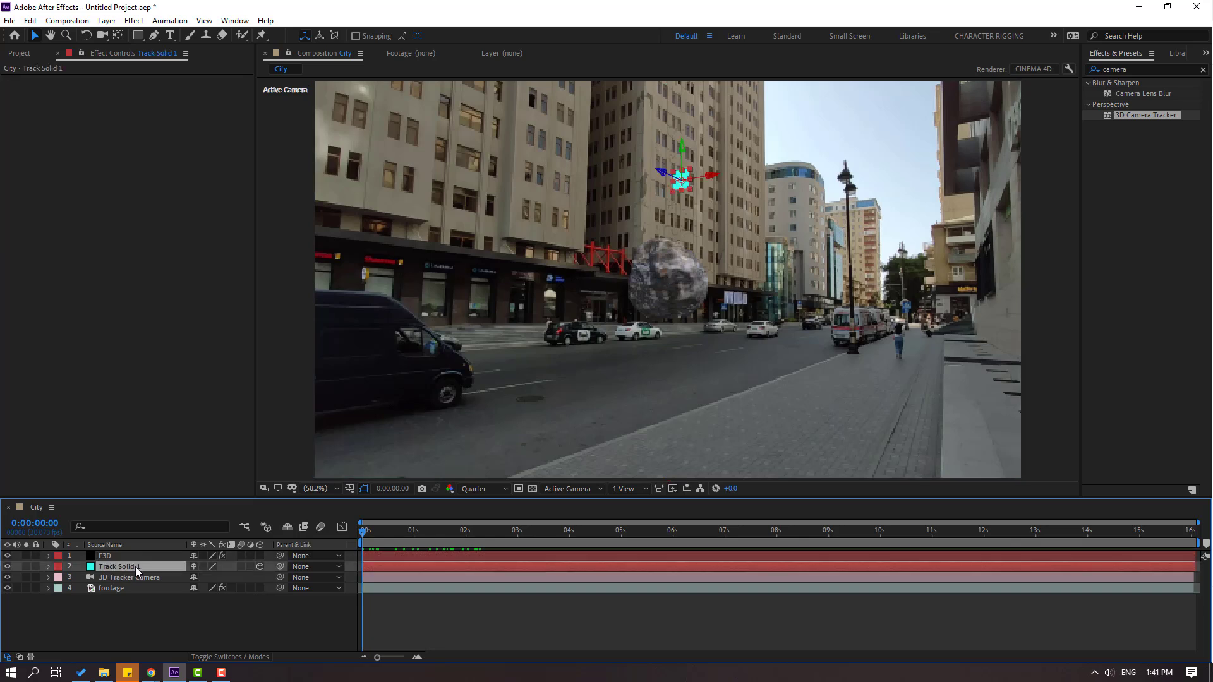
key(p)
click(109, 634)
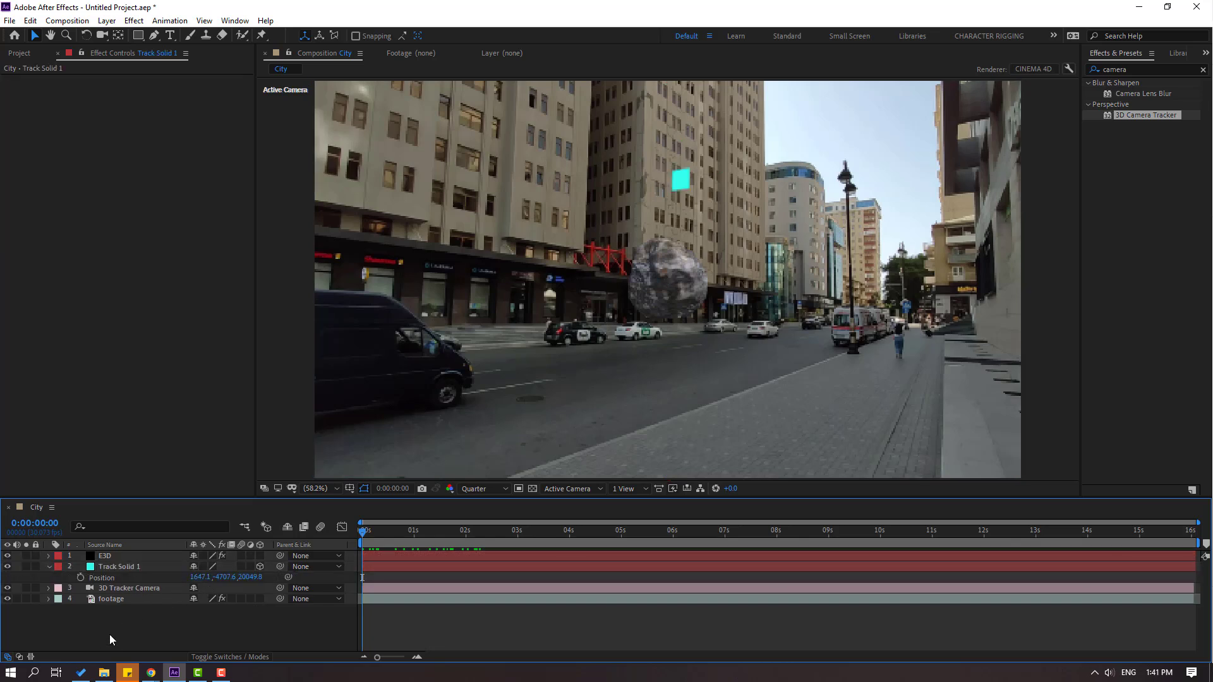
click(104, 577)
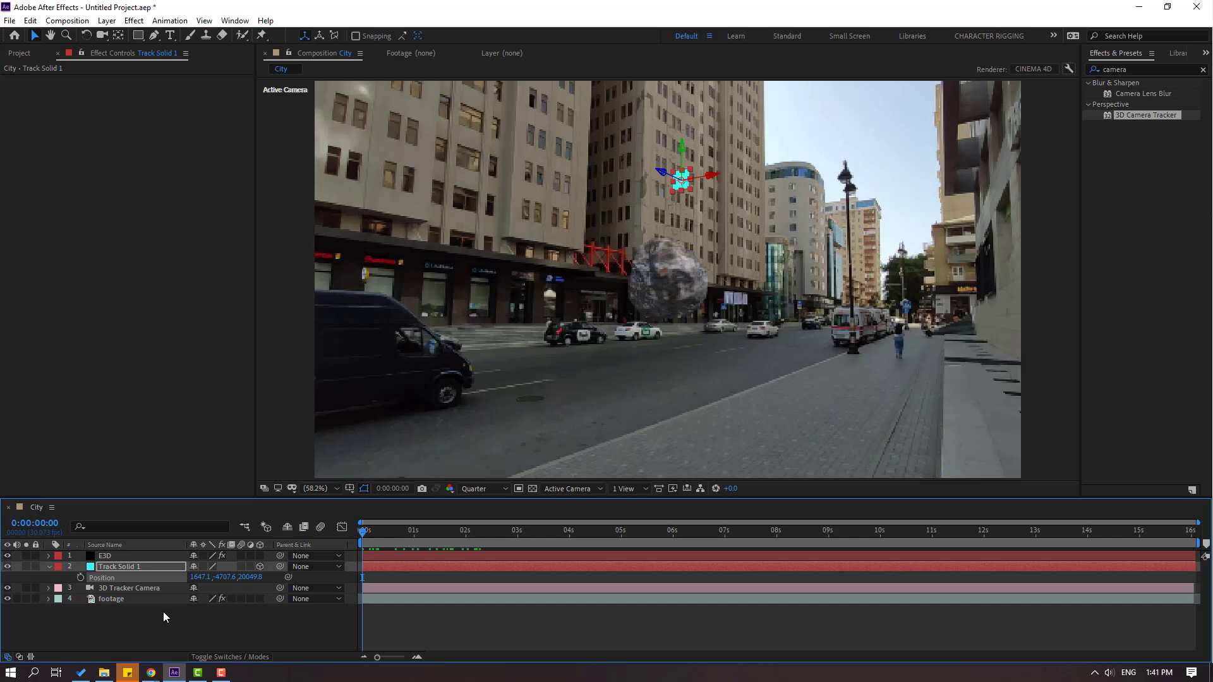
- Create a group null for Group 1 from the Element effect's Group Utilities on the E3D layer
key(ctrl+Up)
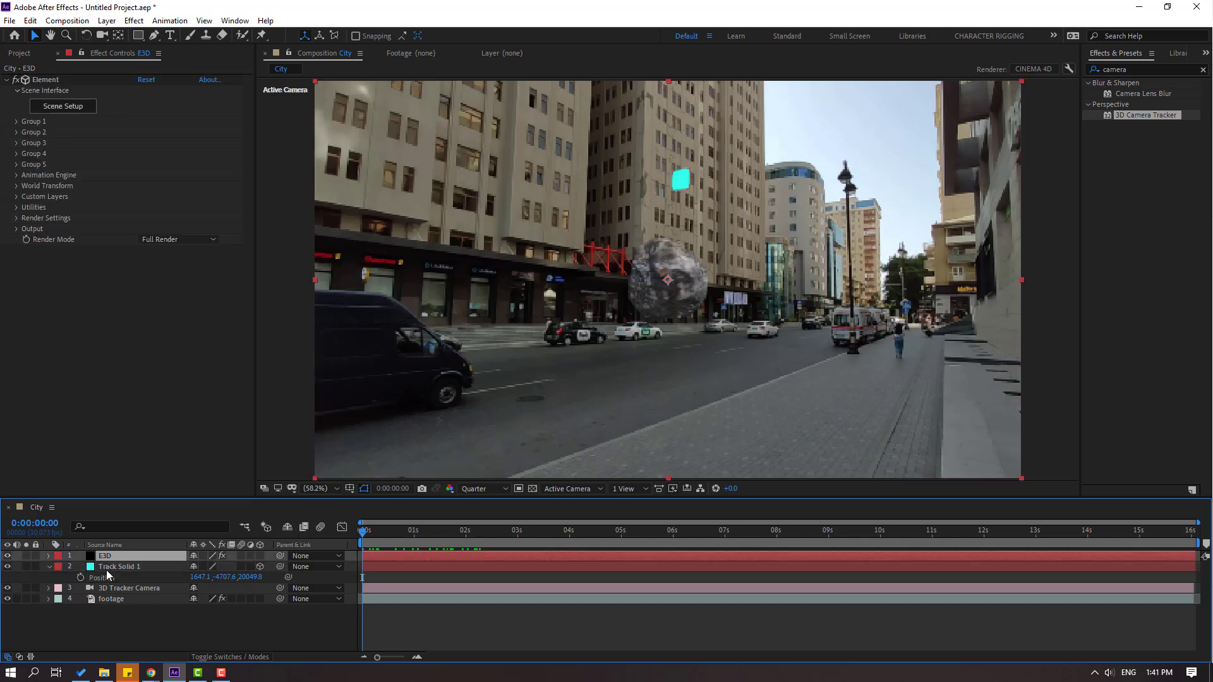
click(14, 122)
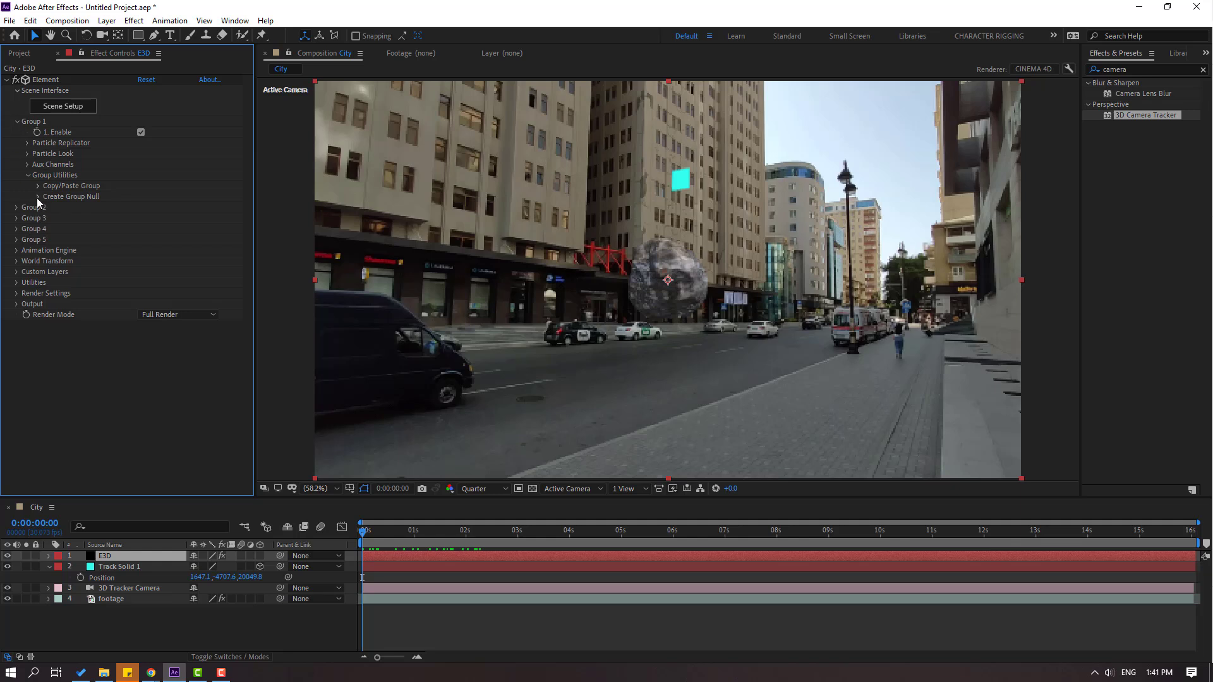
click(37, 199)
click(72, 217)
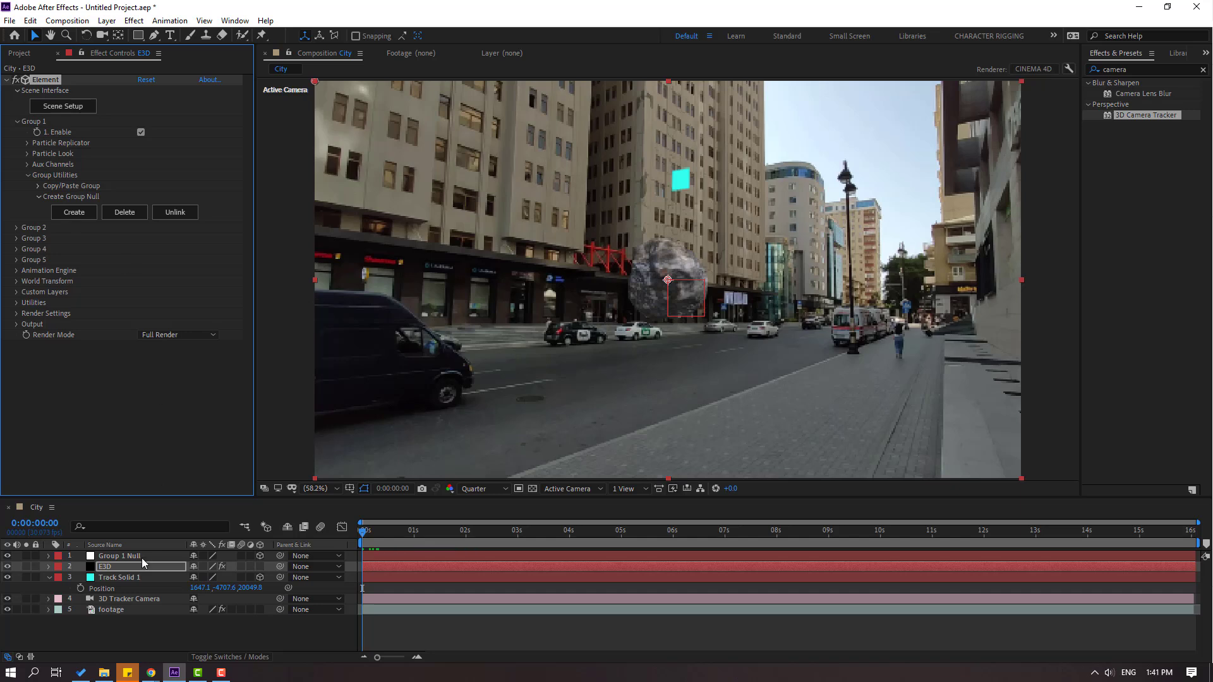
- Paste the copied Track Solid 1 position onto the Group 1 Null layer's Position property
click(119, 556)
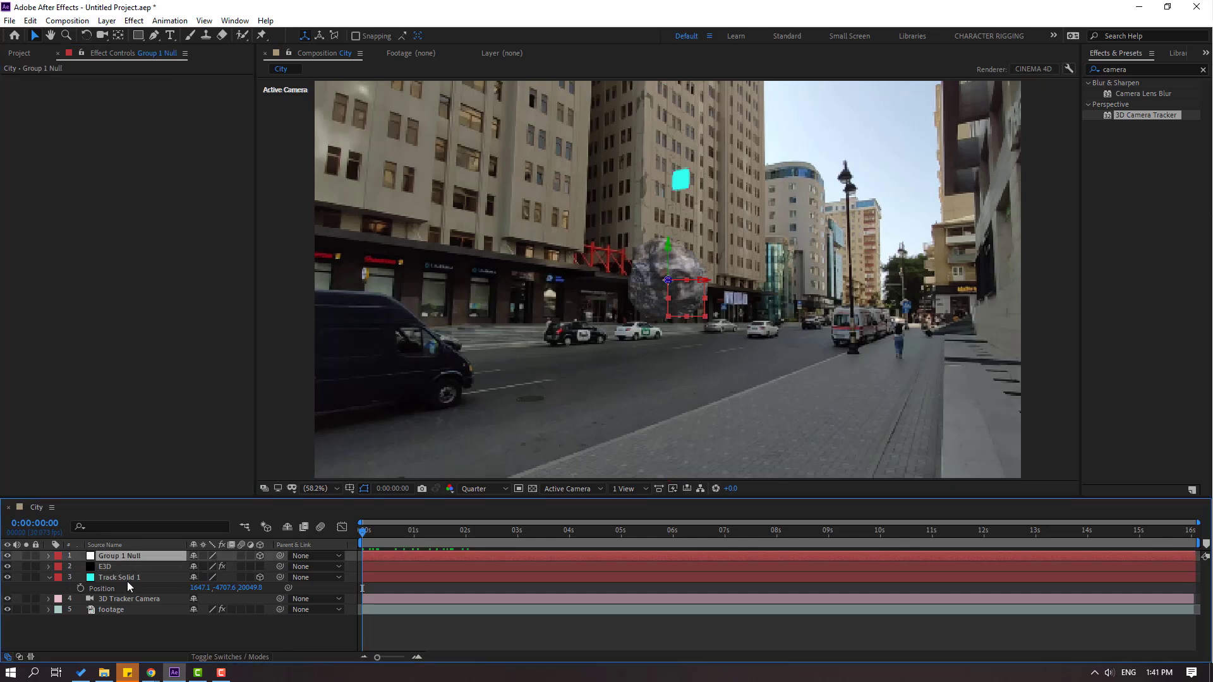
key(p)
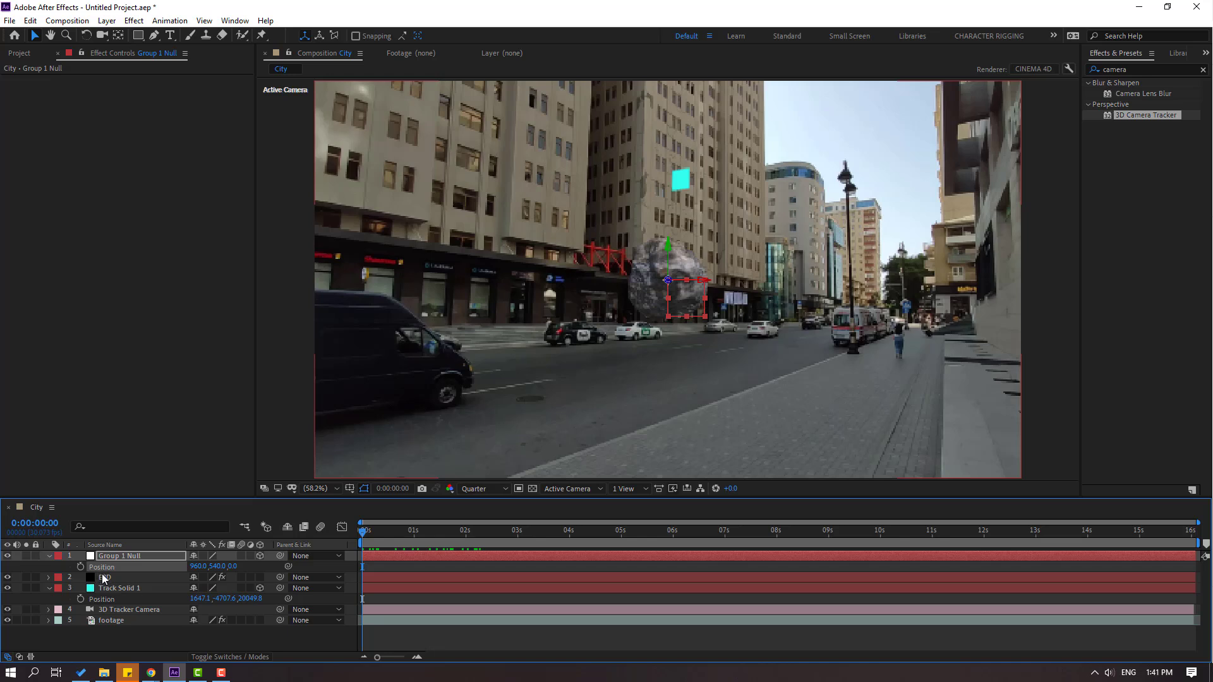
key(ctrl+v)
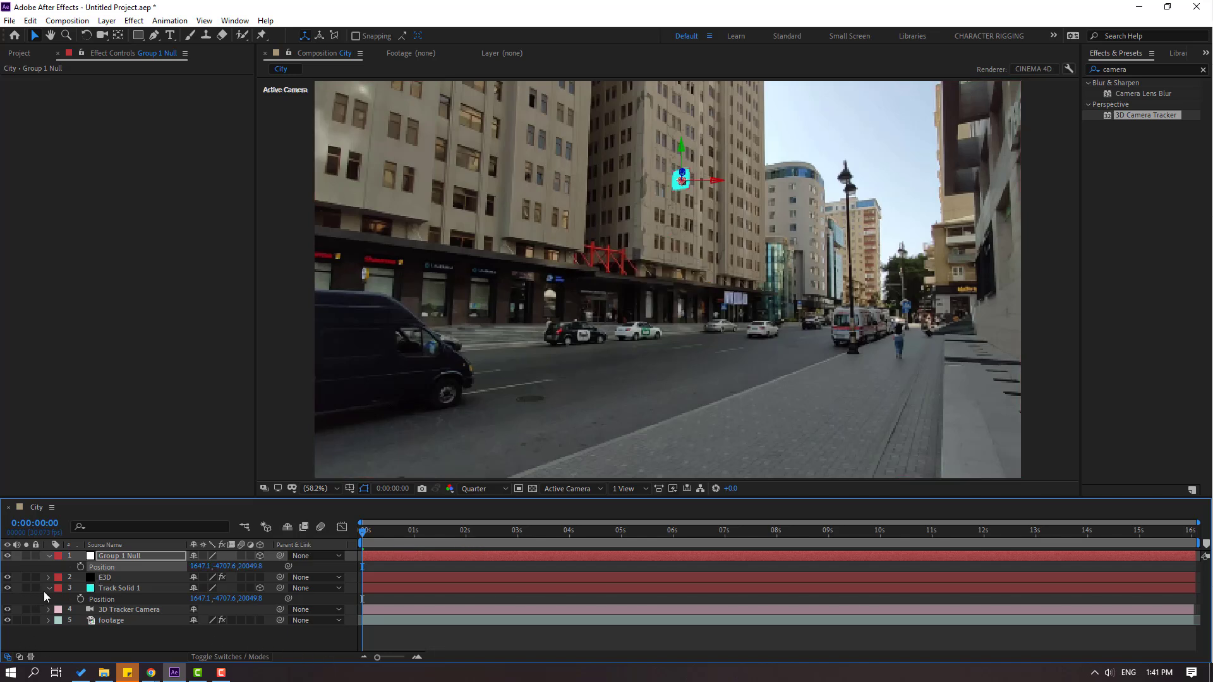
- Hide the Track Solid 1 layer, collapse the revealed Position properties and briefly preview the composition
click(49, 588)
click(92, 587)
click(6, 588)
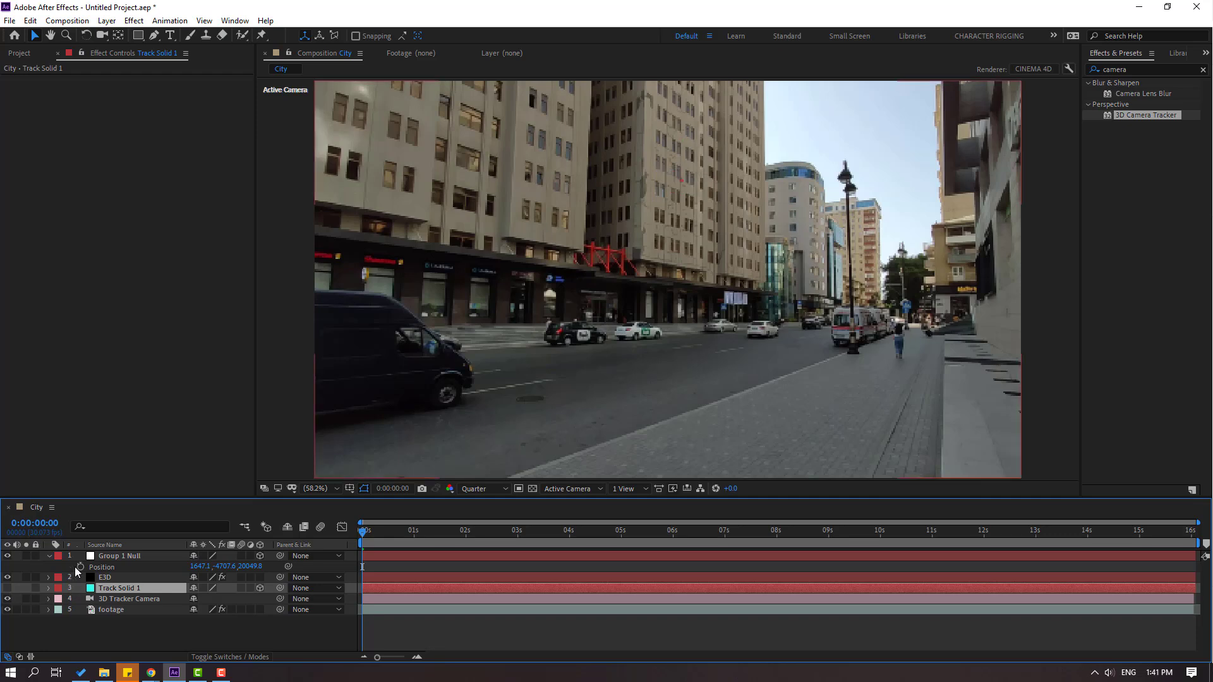
click(49, 556)
key(space)
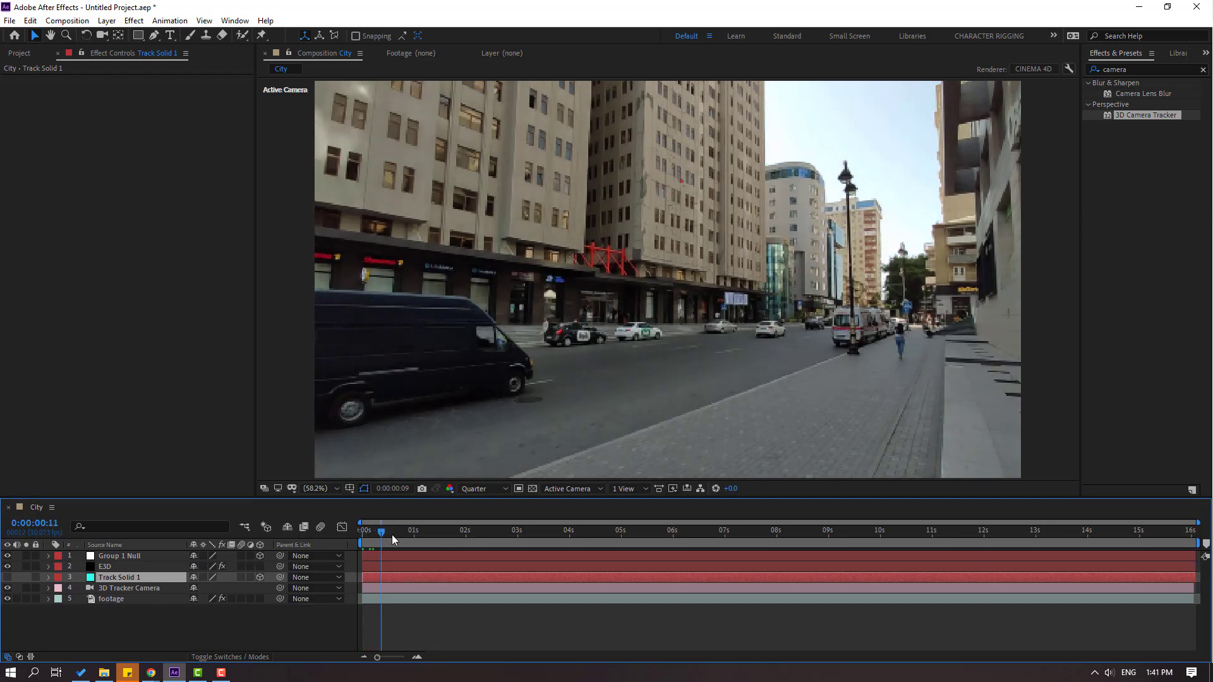
key(space)
- Scale up the Group 1 Null until the rock is clearly visible in front of the building
click(117, 557)
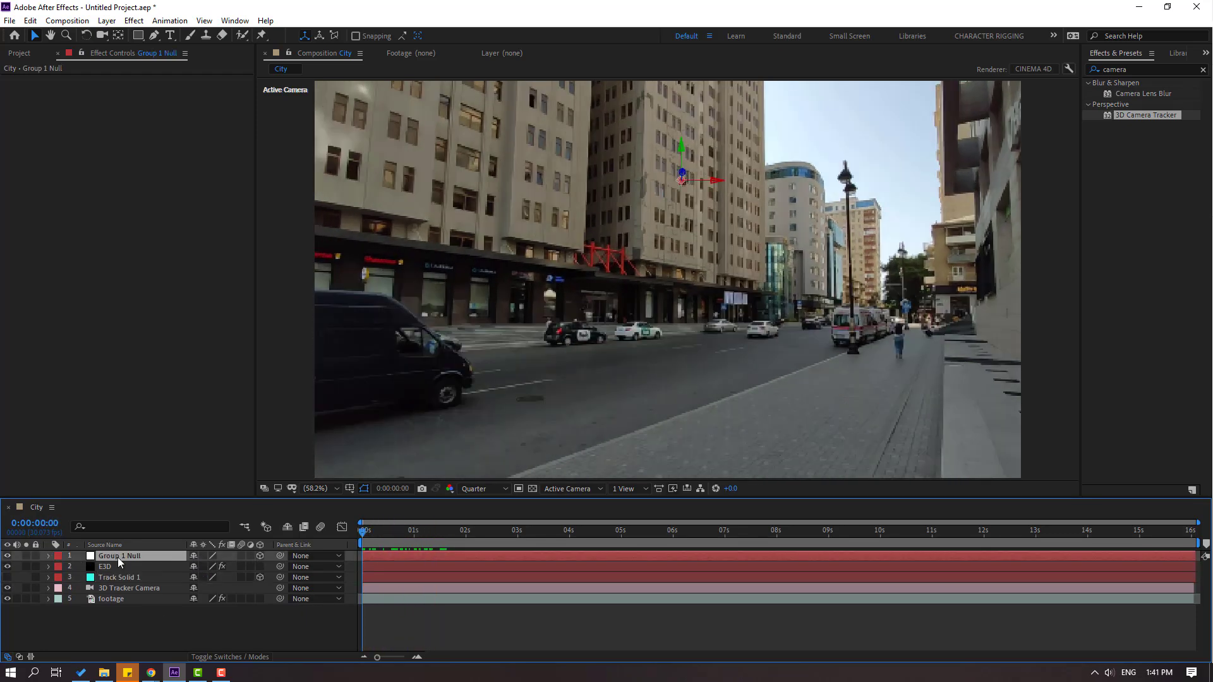
key(s)
drag(223, 566, 43, 564)
key(s)
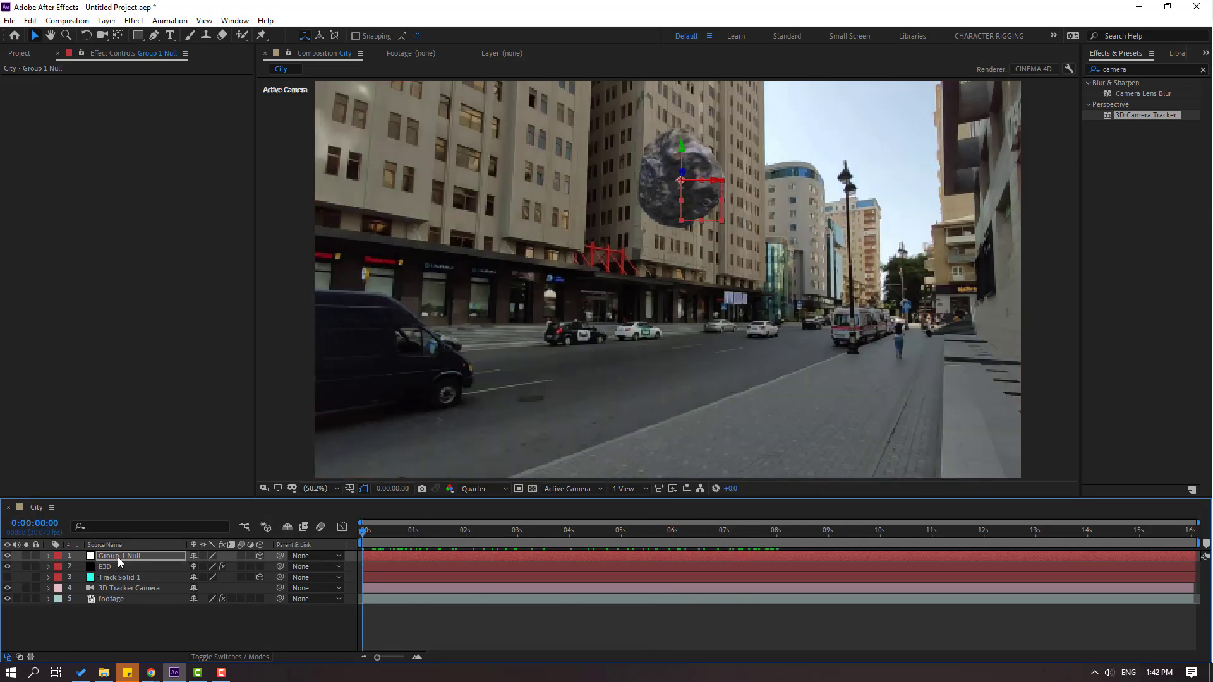
- Keyframe the Group 1 Null's Y Rotation from 0 at the start to one full turn at 0:00:16:00 and preview the spin
key(r)
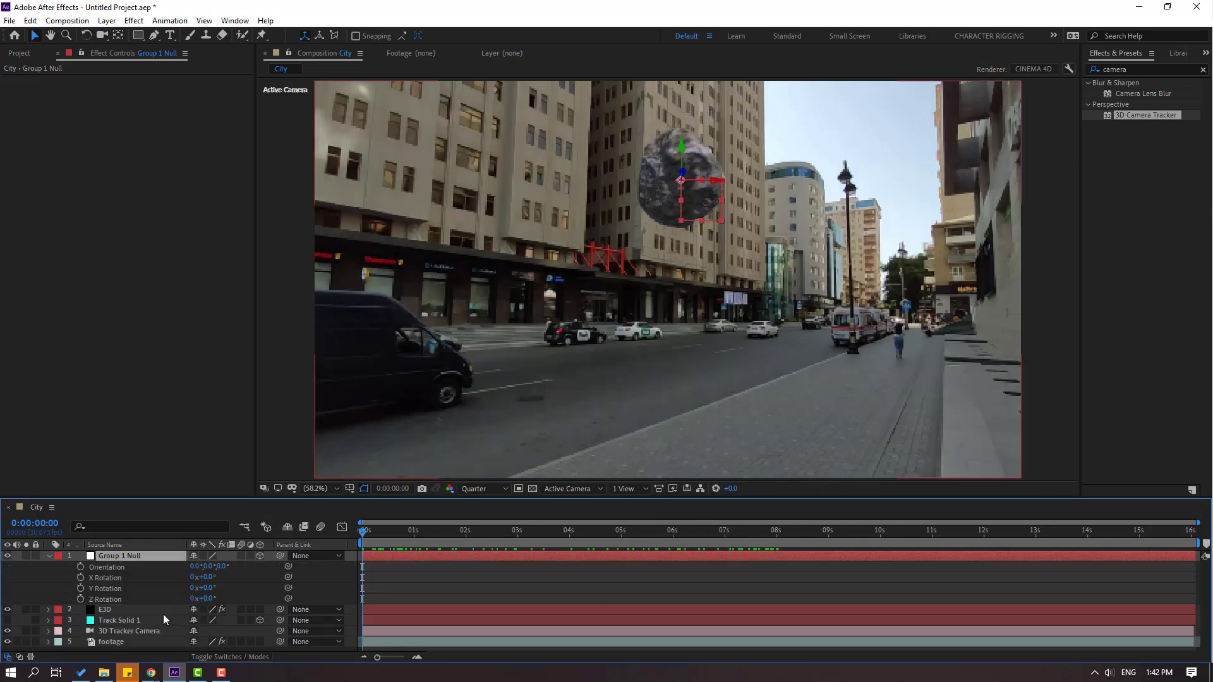
click(80, 588)
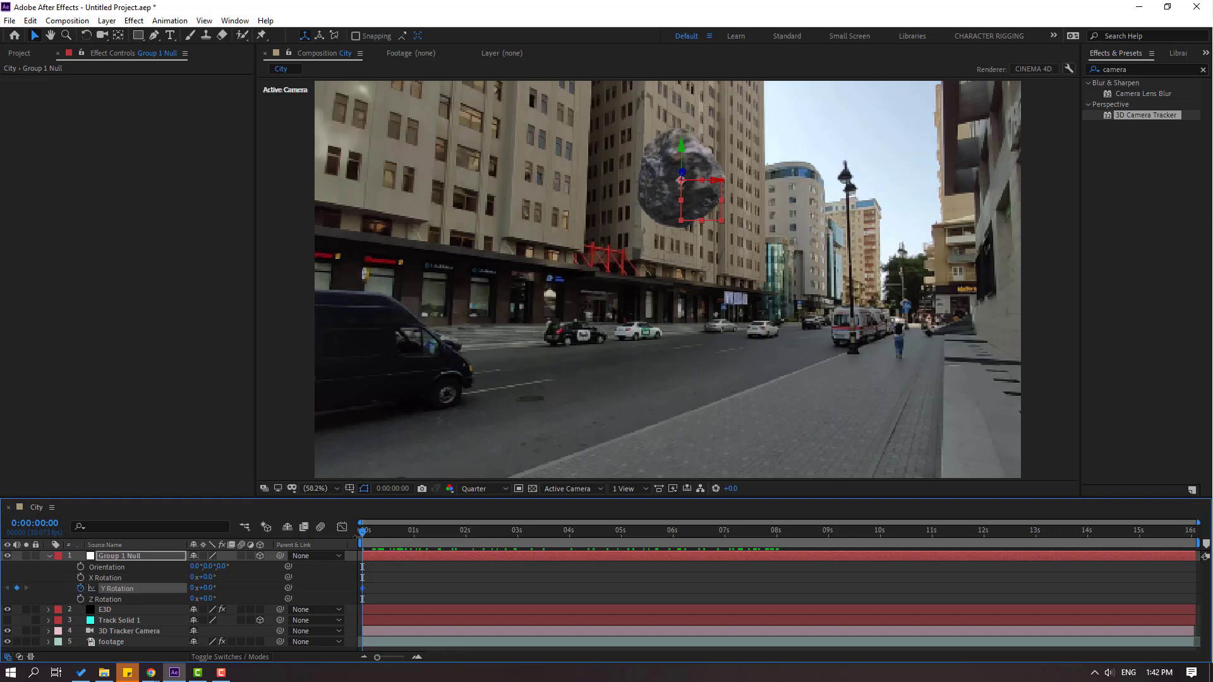
drag(364, 532, 1193, 542)
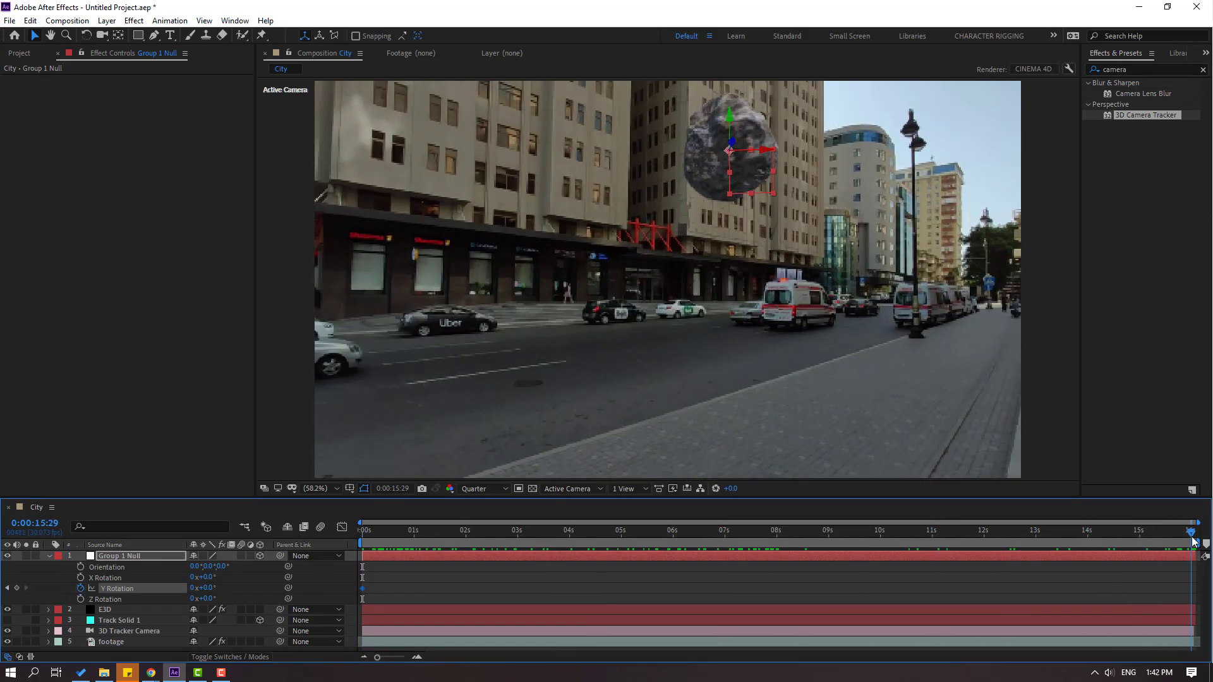
click(191, 588)
key(Return)
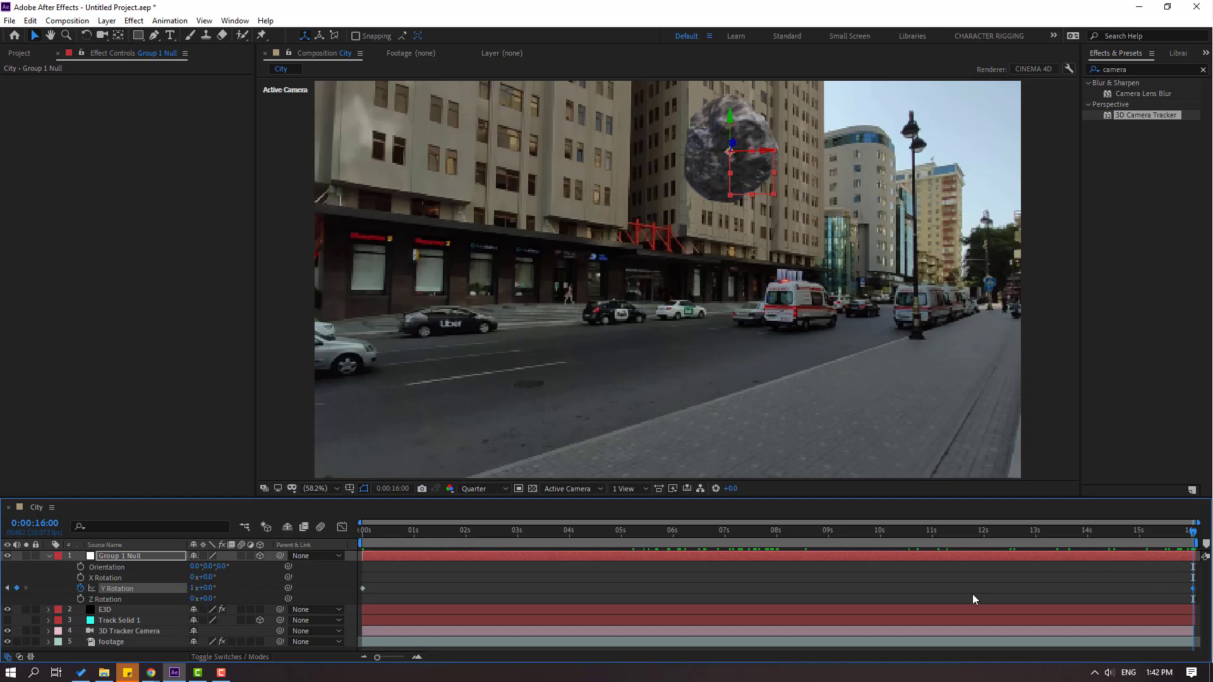
key(space)
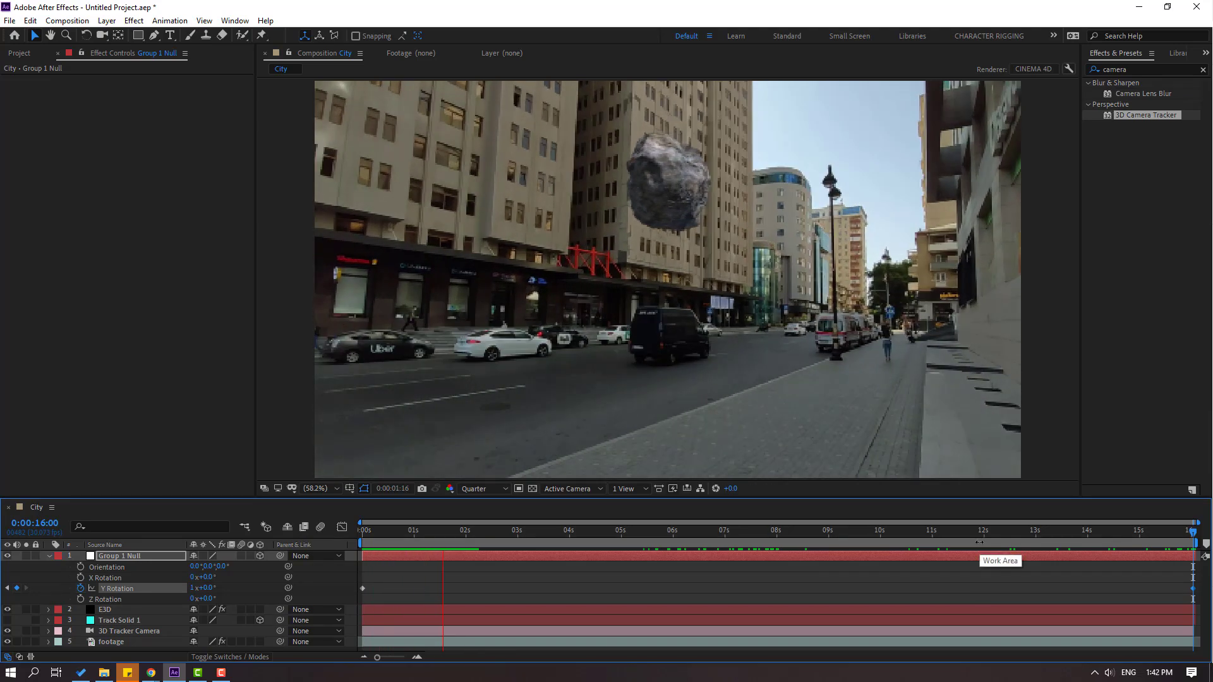
- Set the Y Rotation keyframe at 0:00:16:00 to -1 full turn and preview the rock's spin
drag(400, 533, 1197, 547)
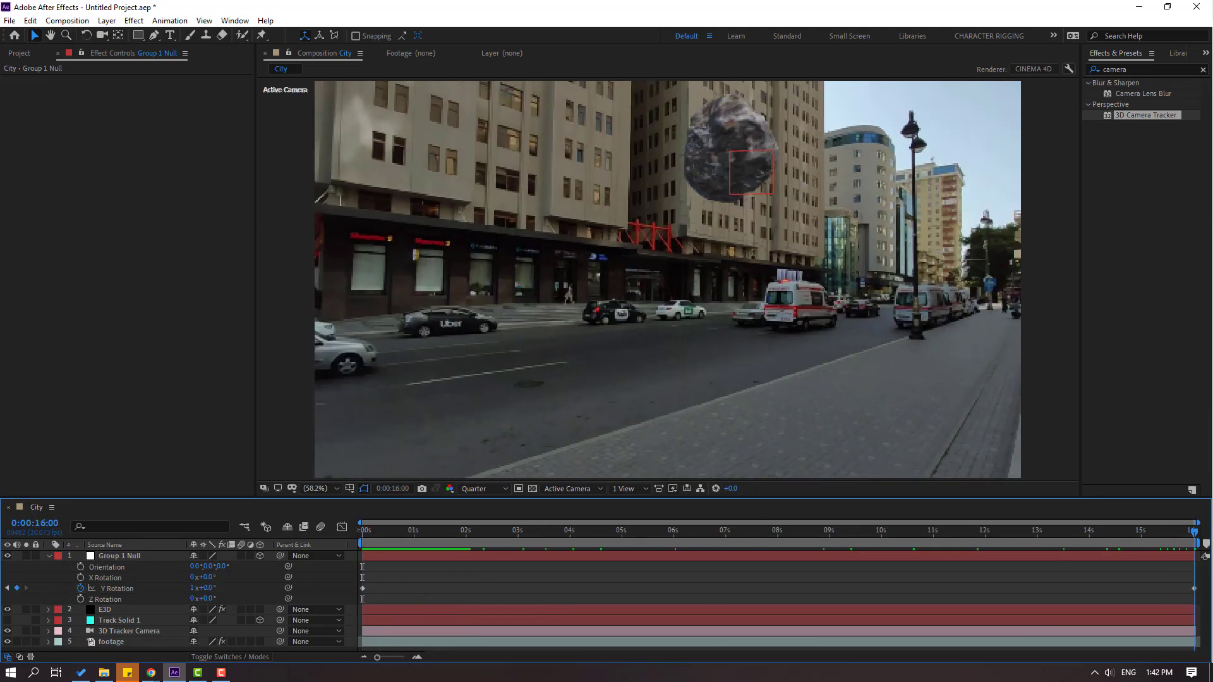
click(191, 588)
text(-1)
key(Return)
key(space)
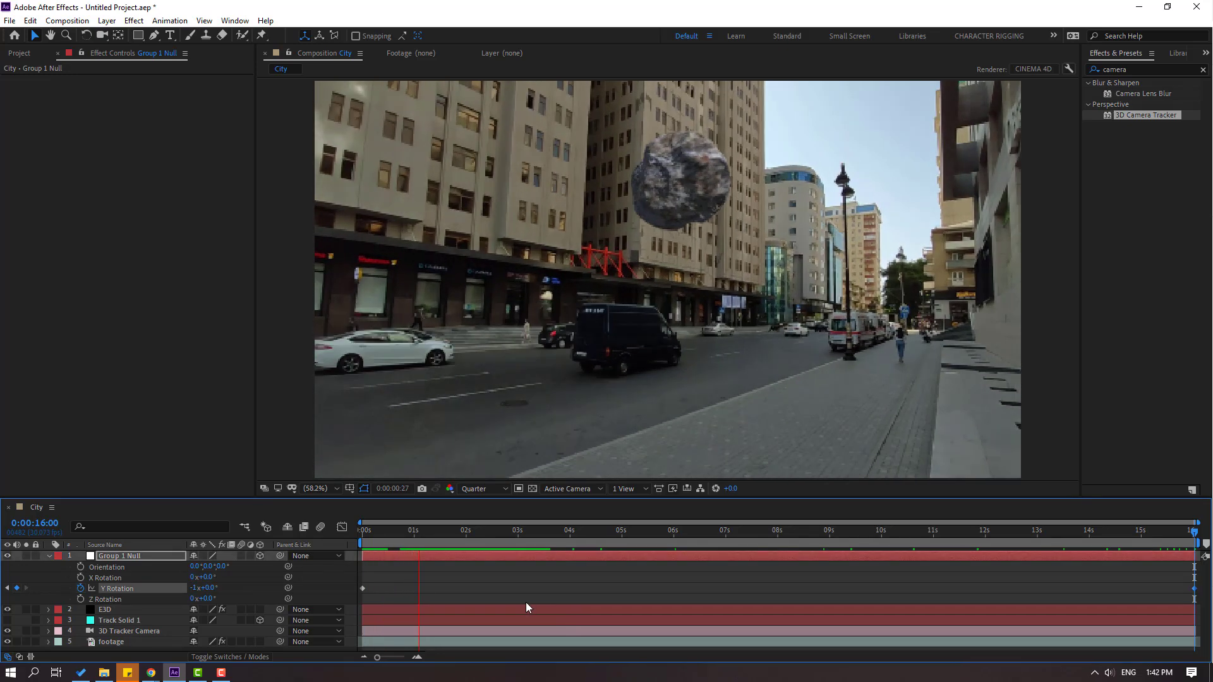
- Keyframe the Group 1 Null's X Rotation from 0 at the start to one full turn at 0:00:16:00 and preview it
drag(415, 534, 348, 543)
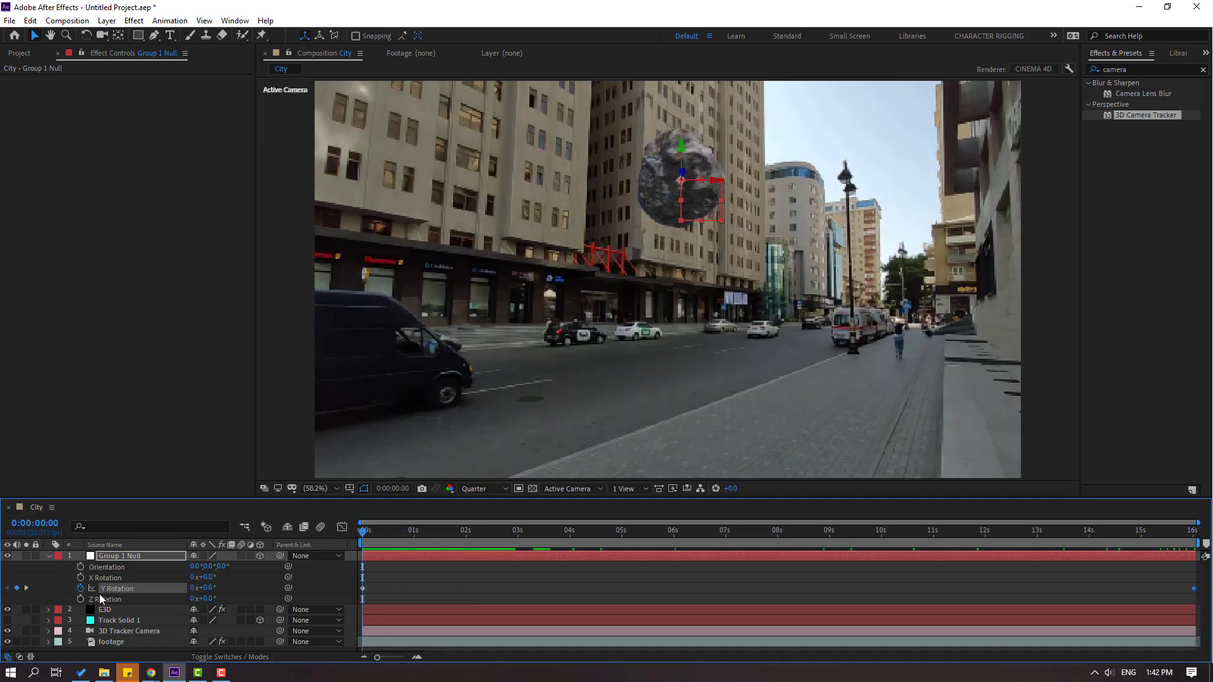
click(80, 577)
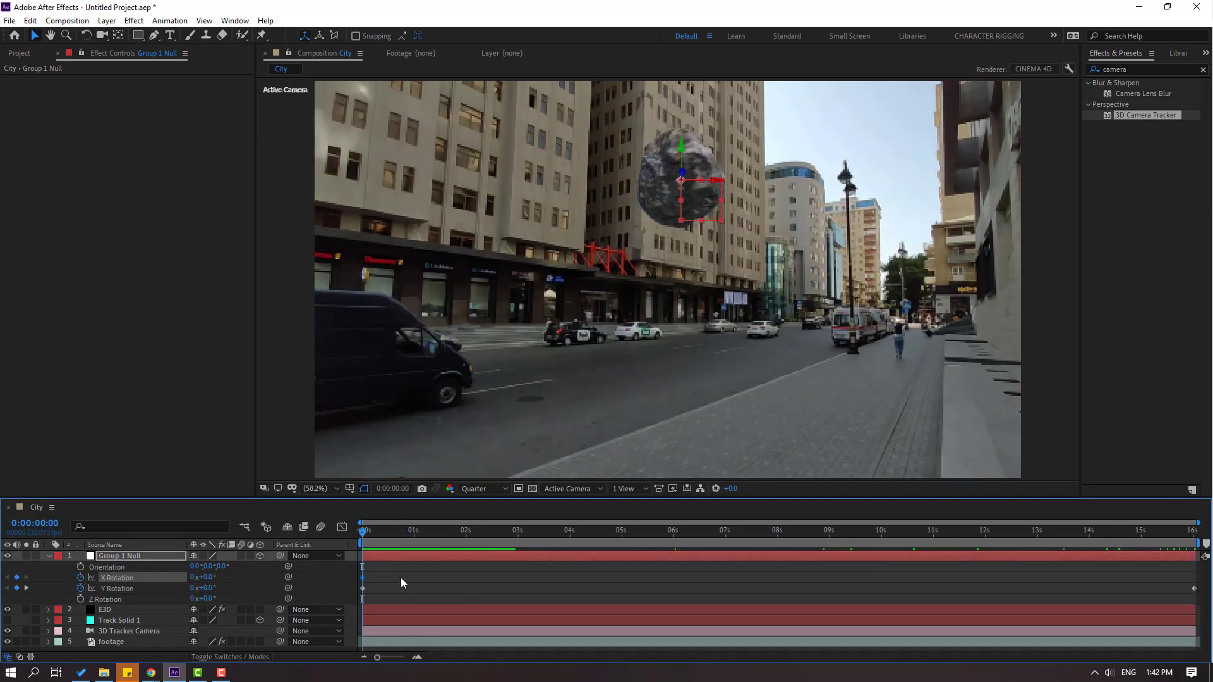
drag(383, 528, 1194, 531)
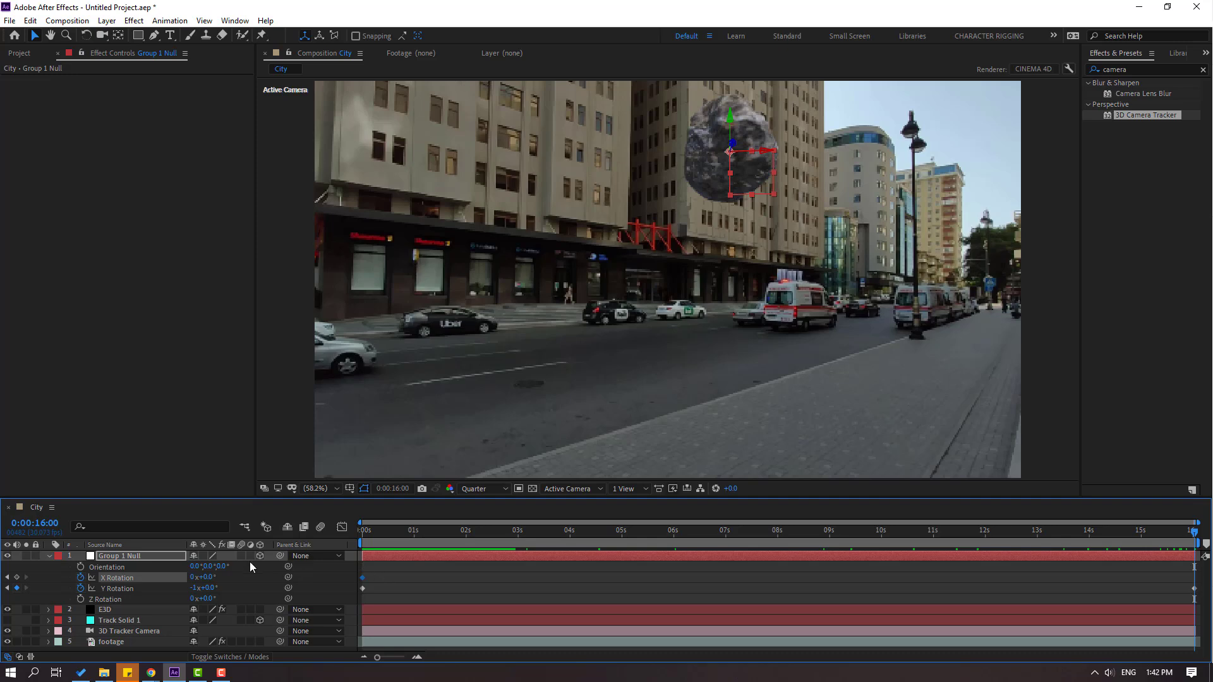
click(193, 578)
text(1)
key(Return)
key(Home)
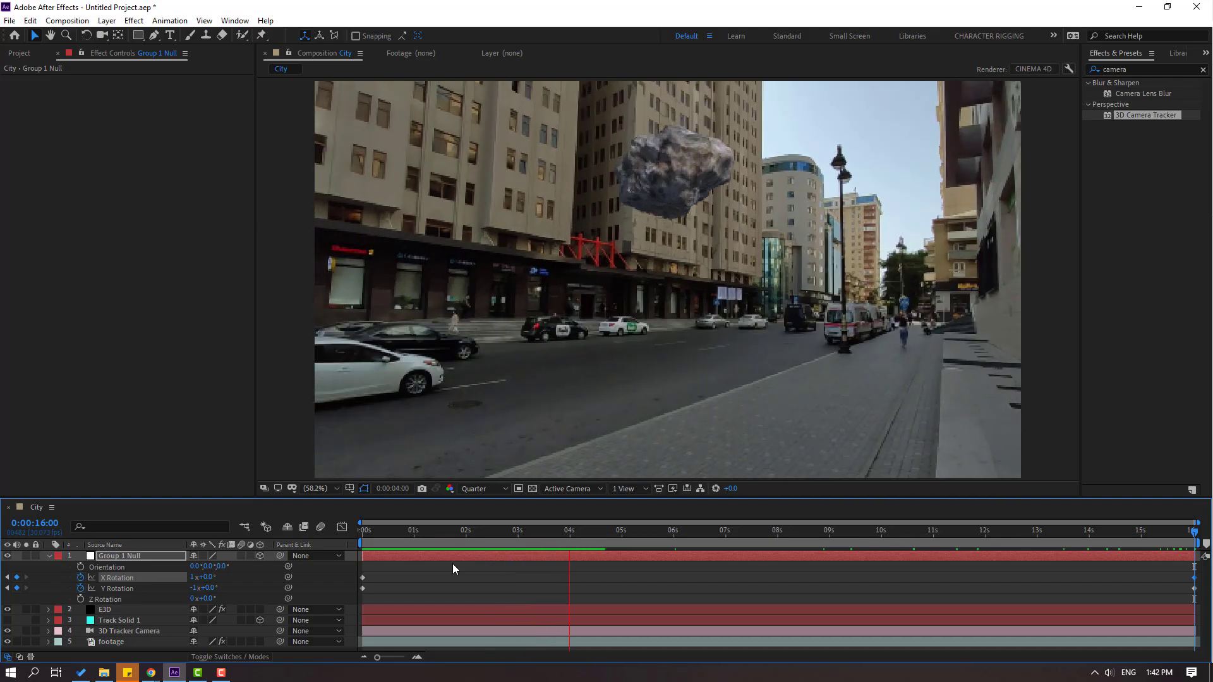
key(space)
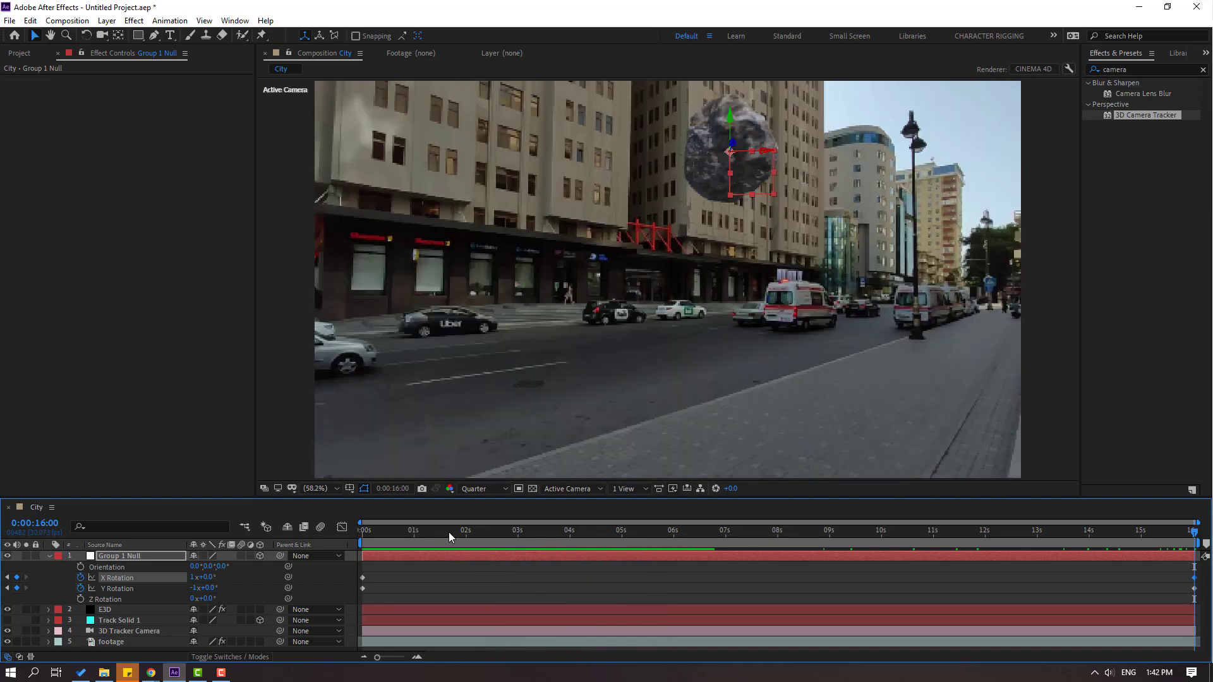
- Keyframe the Group 1 Null's Position at the start, and lower the rock to a Y position of -4096.6 at 0:00:01:29
key(Home)
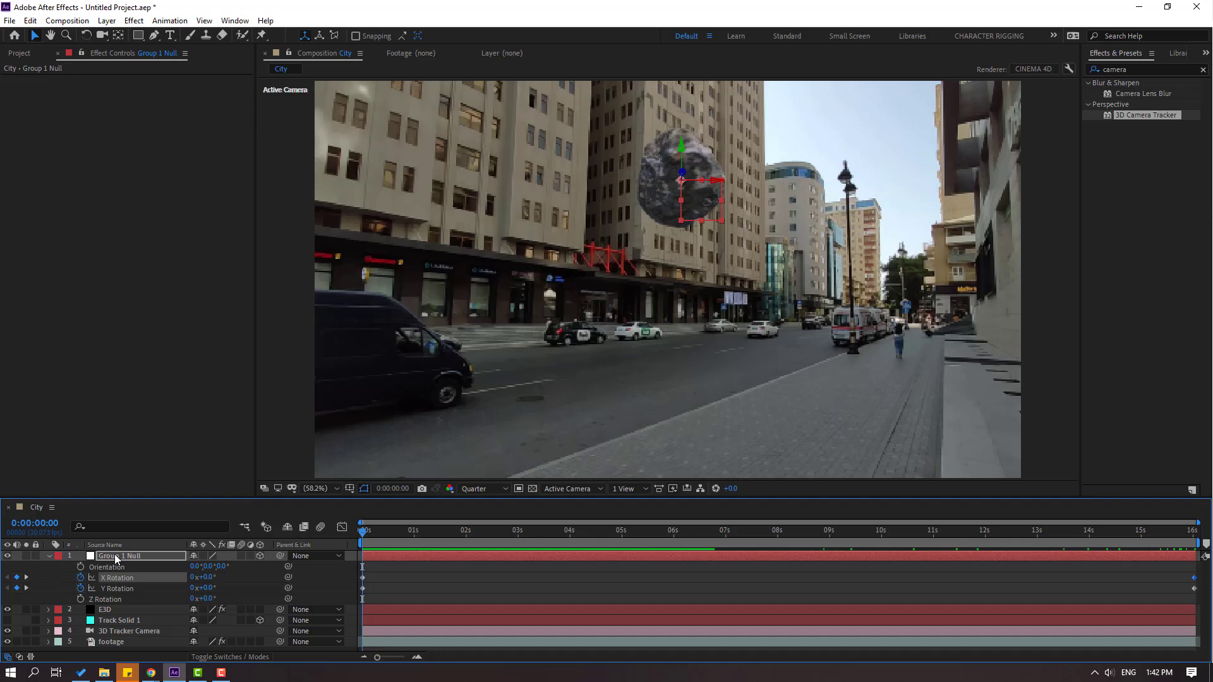
click(115, 555)
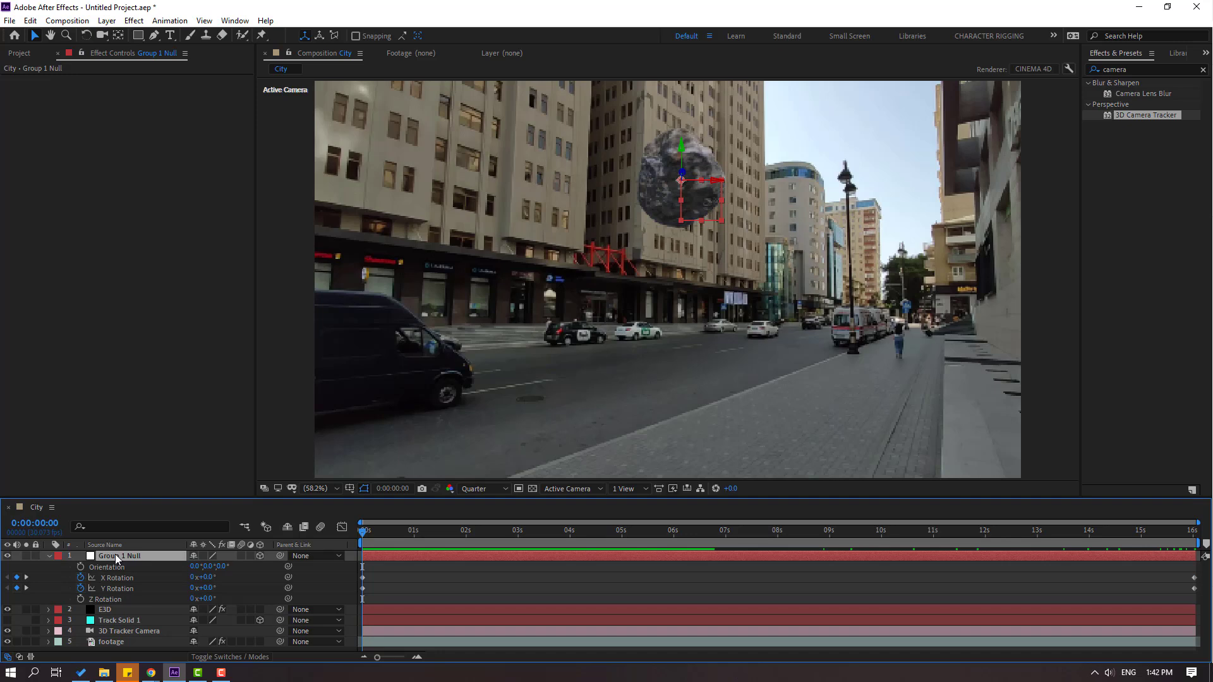
key(shift+p)
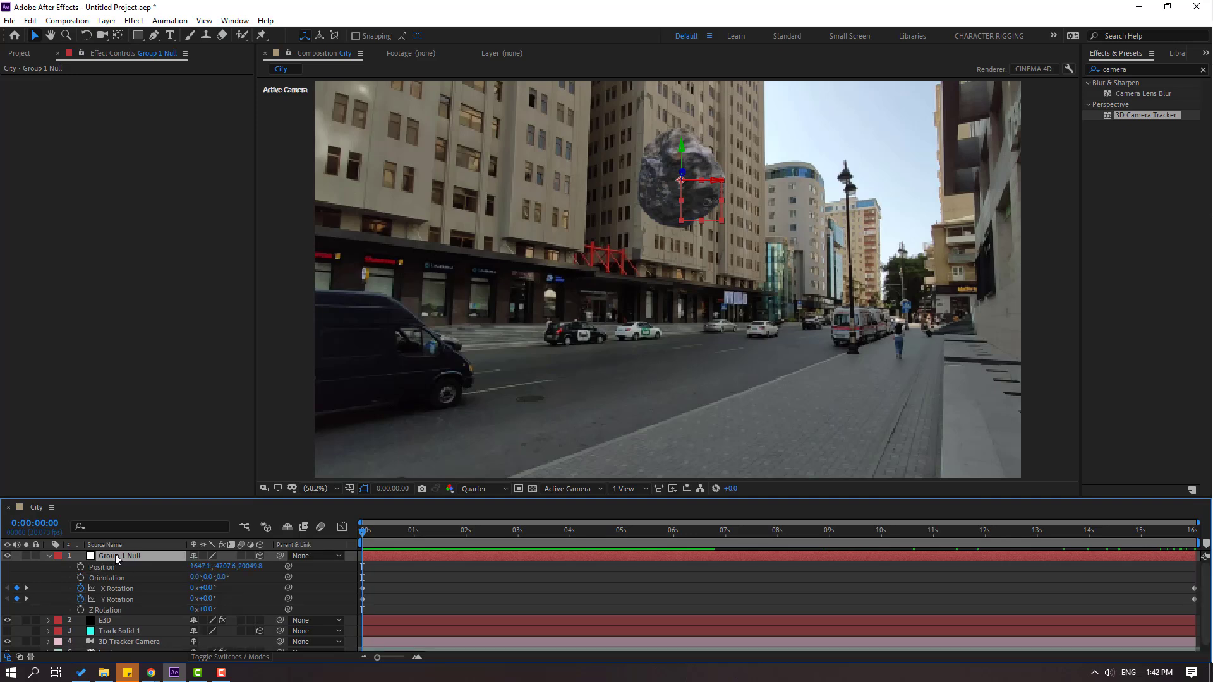
click(80, 567)
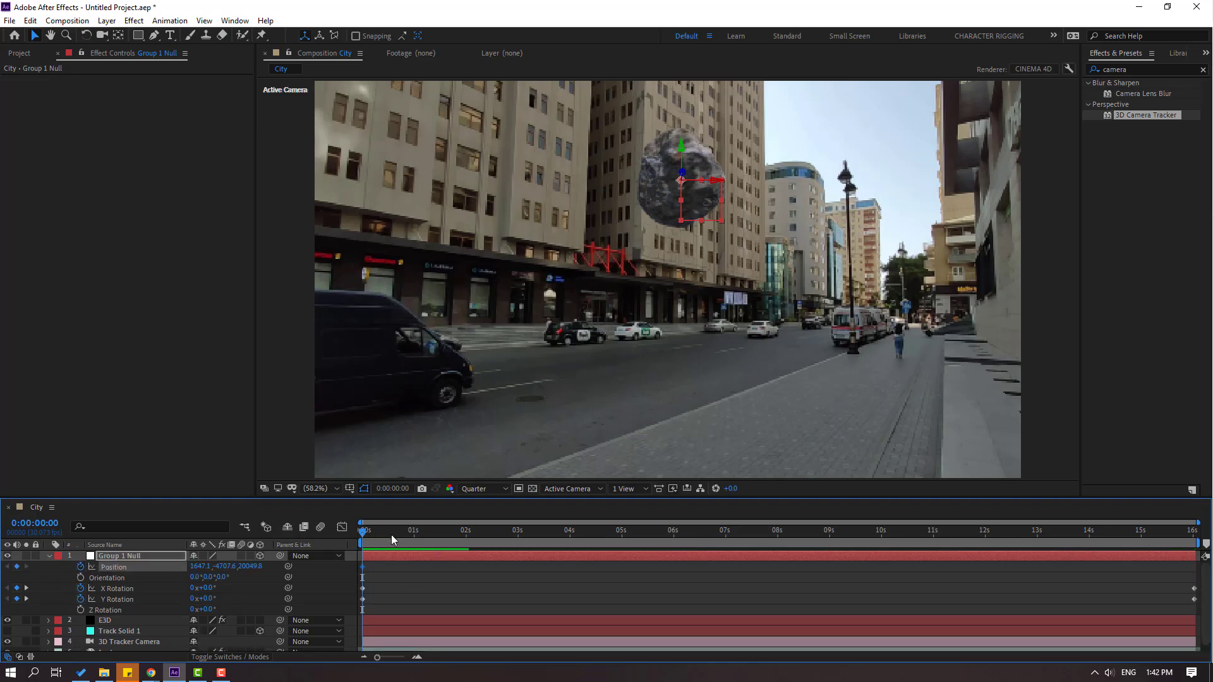
drag(392, 535, 465, 534)
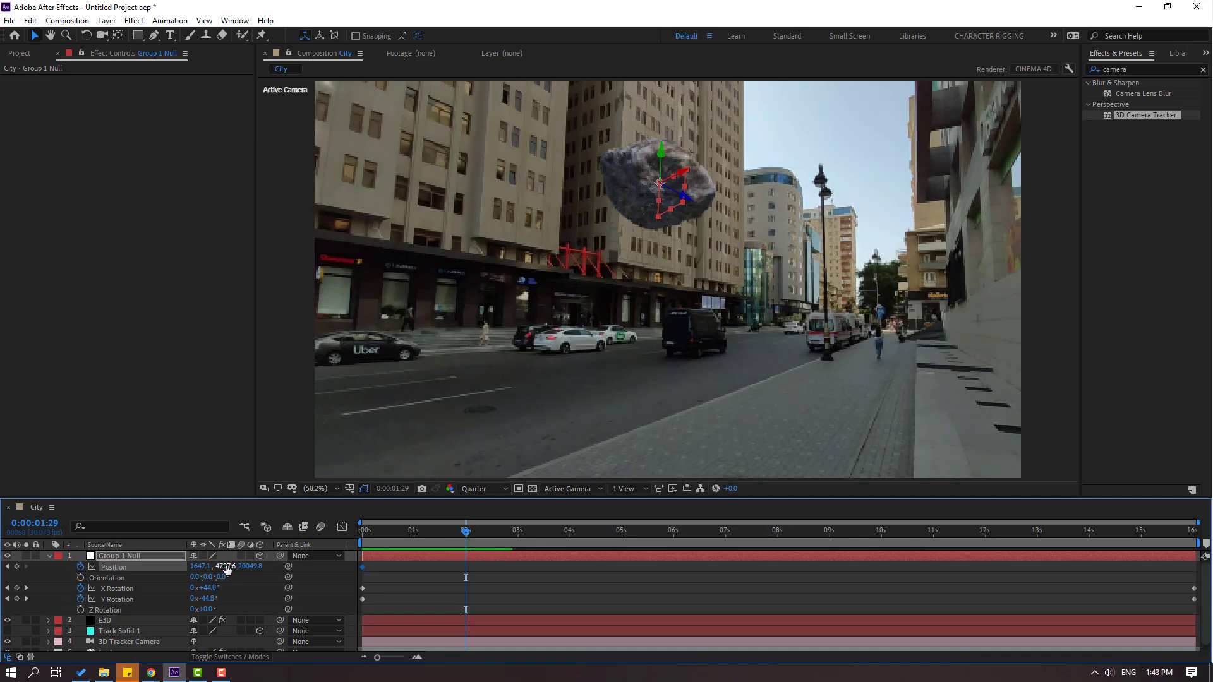
drag(227, 569, 591, 568)
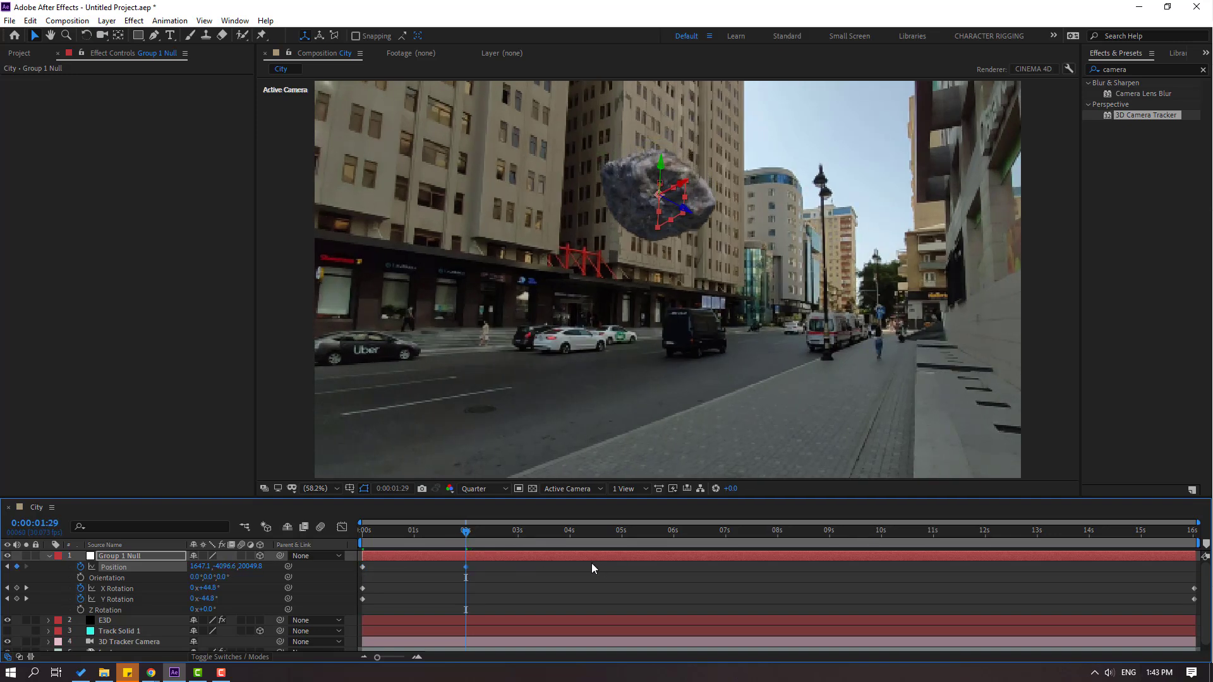
- Copy the Group 1 Null's first Position keyframe to 0:00:03:29
drag(496, 532, 569, 536)
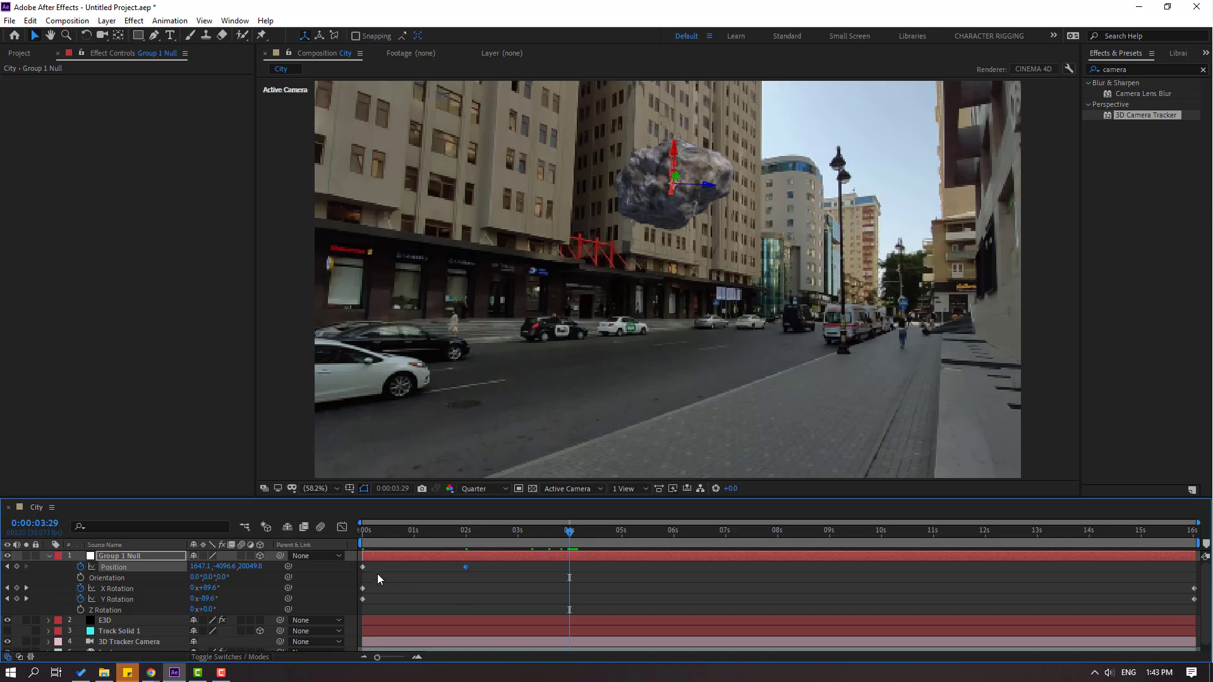
drag(377, 574, 348, 569)
key(ctrl+c)
key(ctrl+v)
- Apply Easy Ease to all three Position keyframes of the Group 1 Null and preview the floating motion
drag(581, 564, 363, 568)
right_click(363, 569)
mouse_move(411, 632)
click(597, 480)
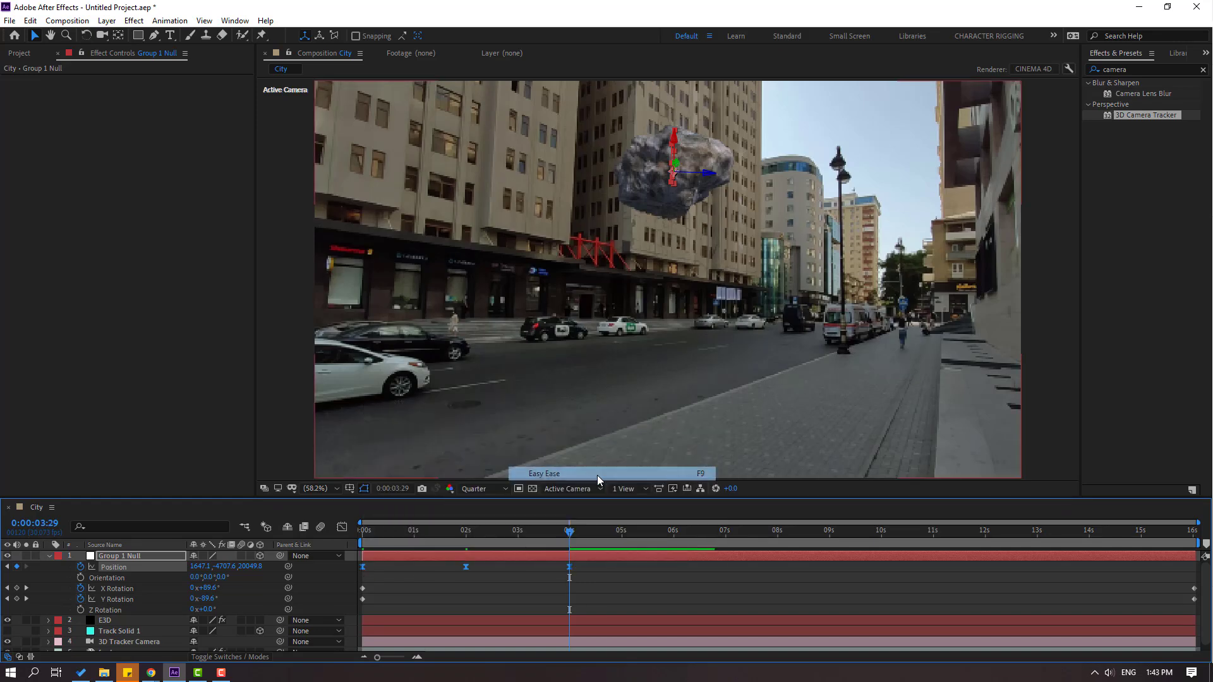
click(608, 589)
key(space)
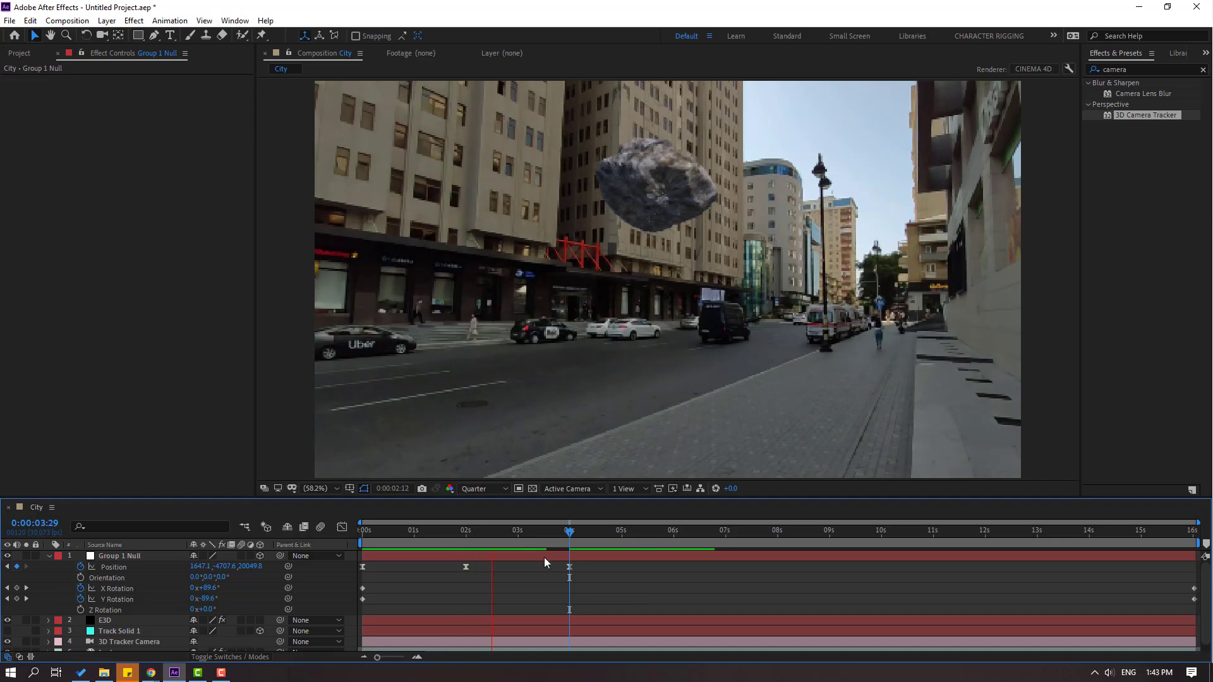
- Add the expression loopOutDuration(type = "cycle", duration = 0) to the Group 1 Null's Position and preview the looping motion
click(517, 529)
click(323, 566)
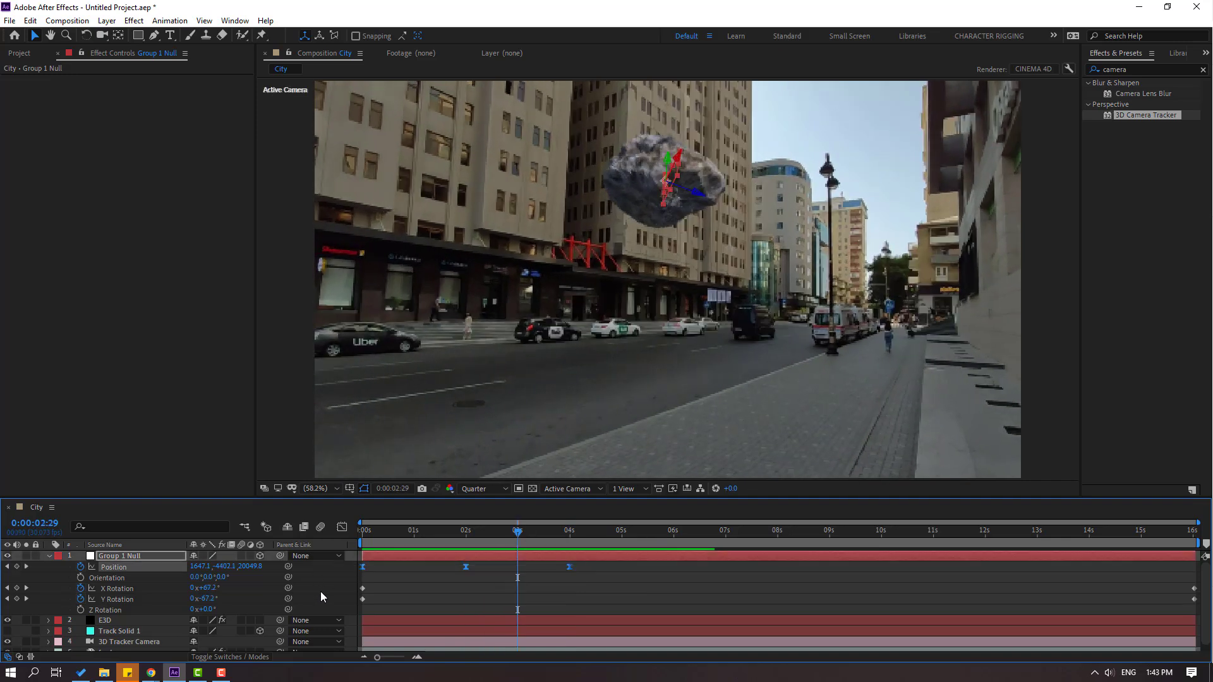
alt+click(81, 567)
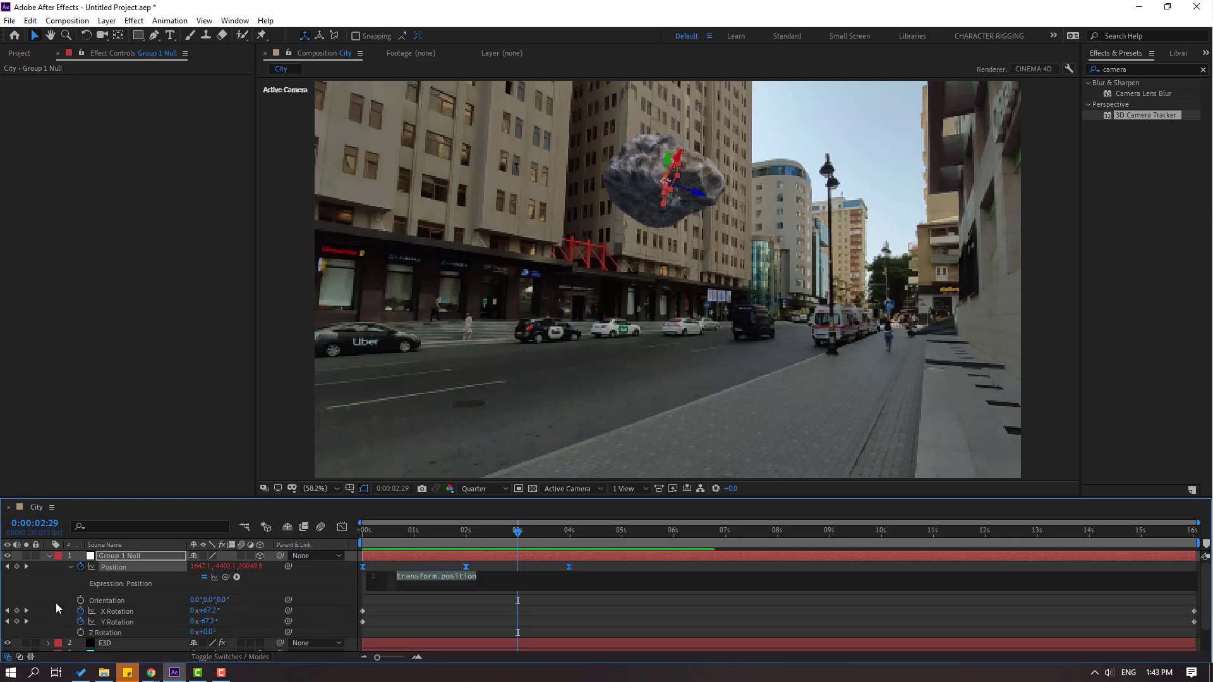
click(236, 578)
mouse_move(303, 512)
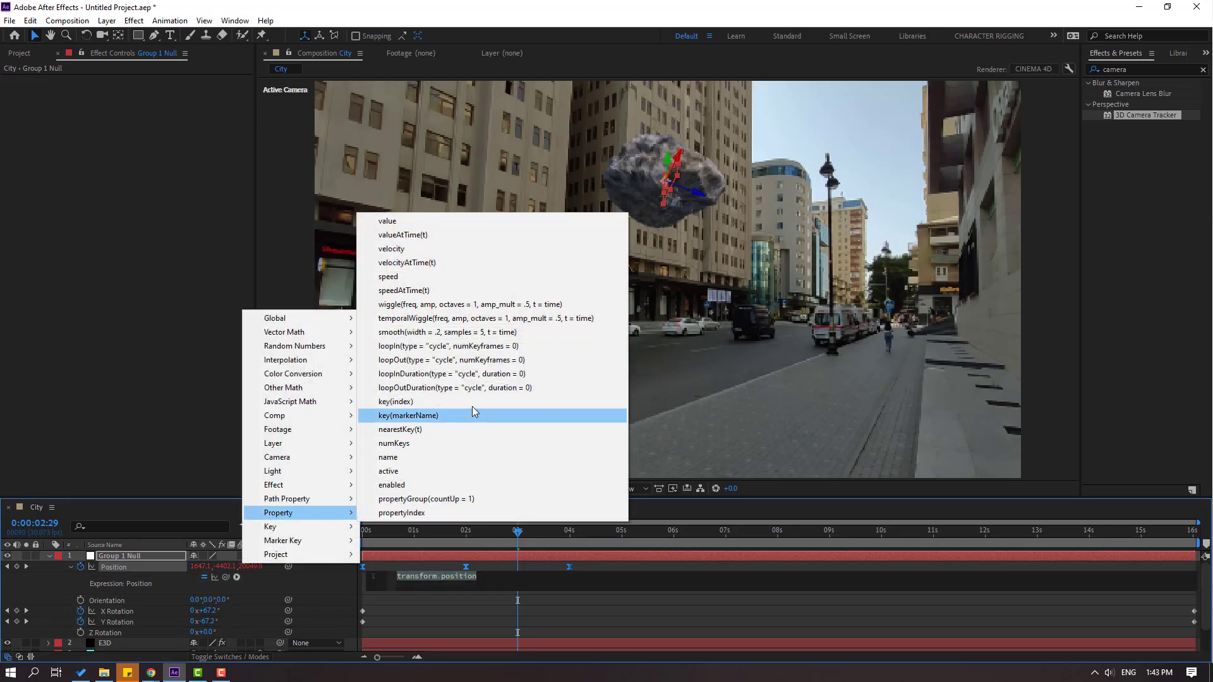
click(555, 387)
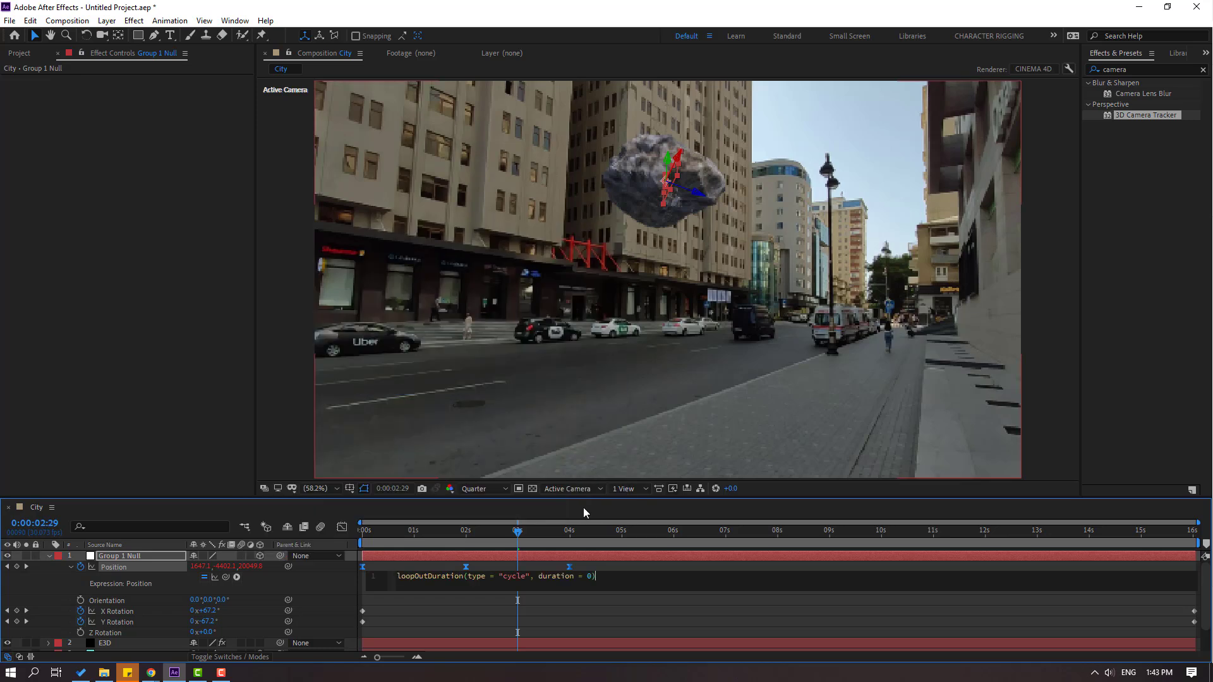
click(732, 565)
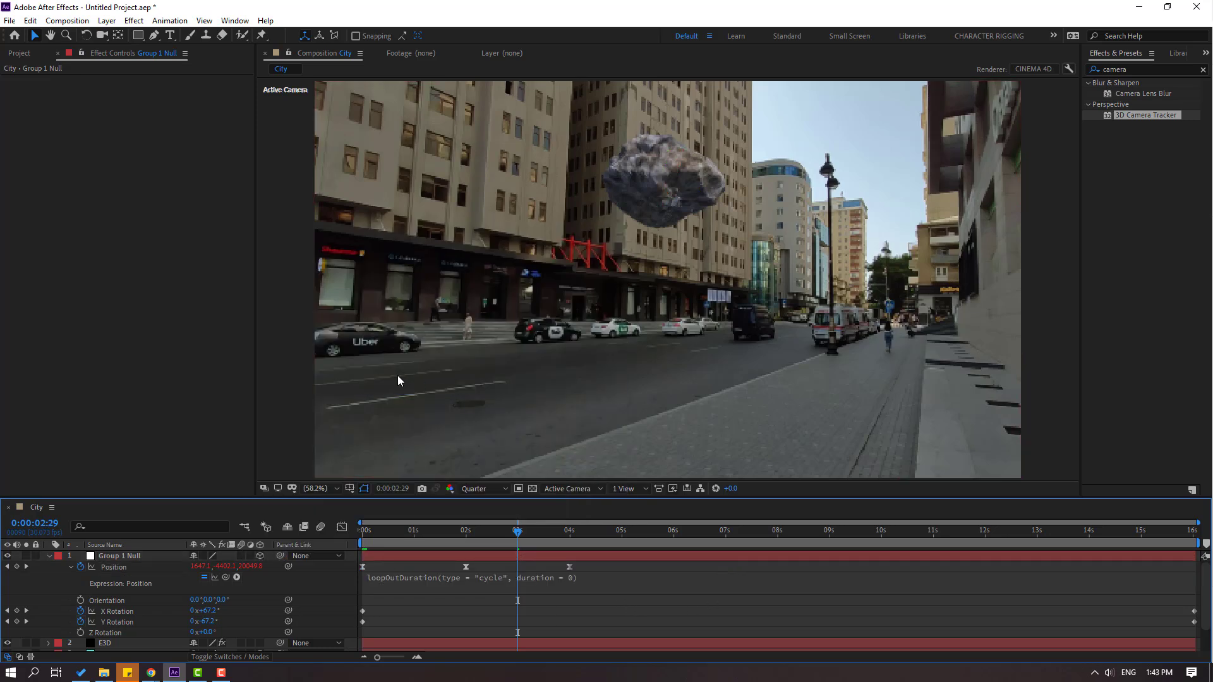
key(space)
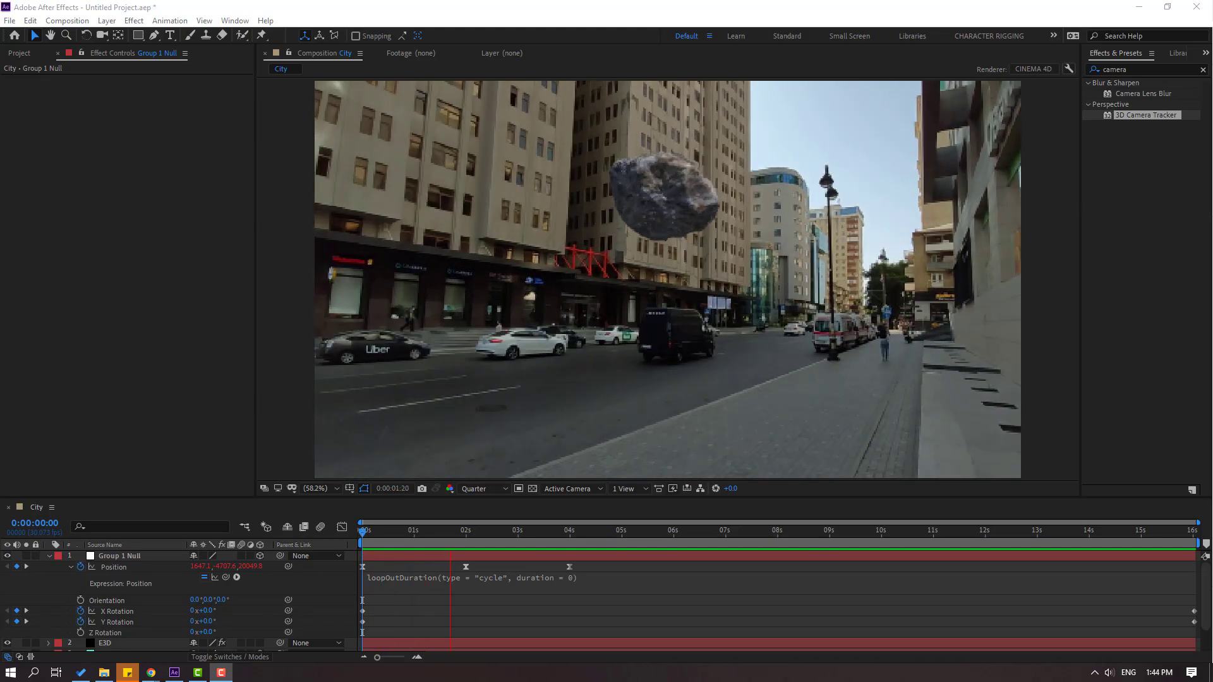
scroll(650, 385, down, 1)
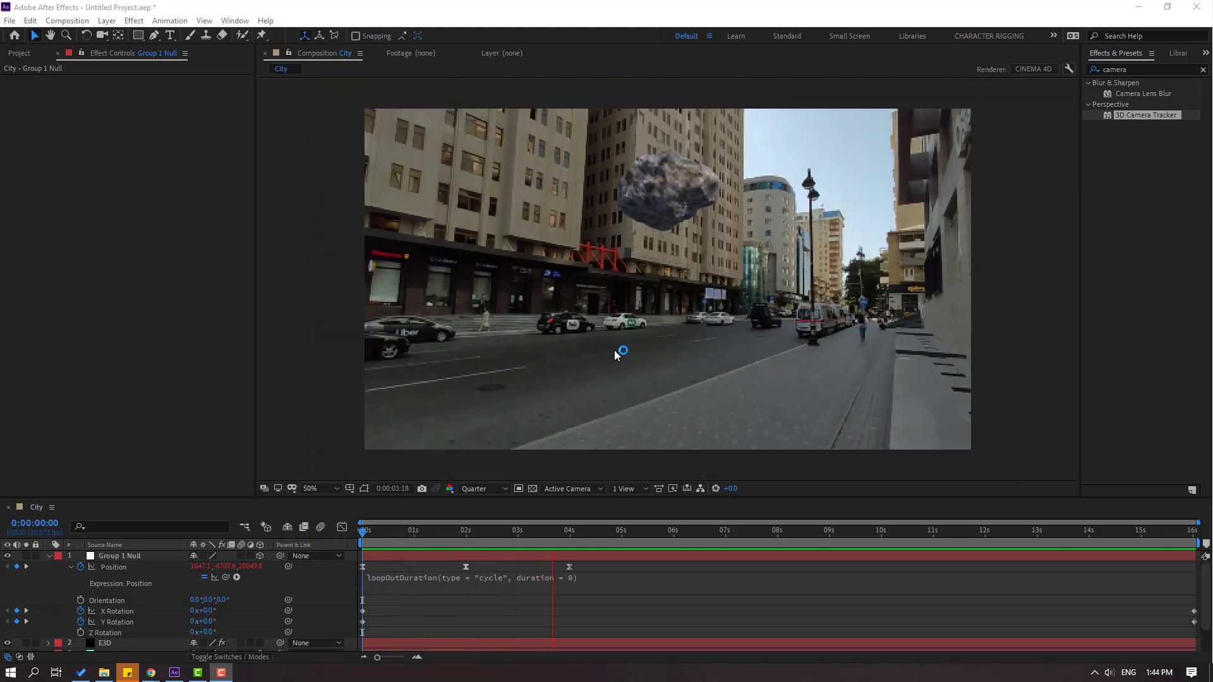
- Show the Element render settings of the E3D layer and set the composition preview resolution to Full
click(44, 565)
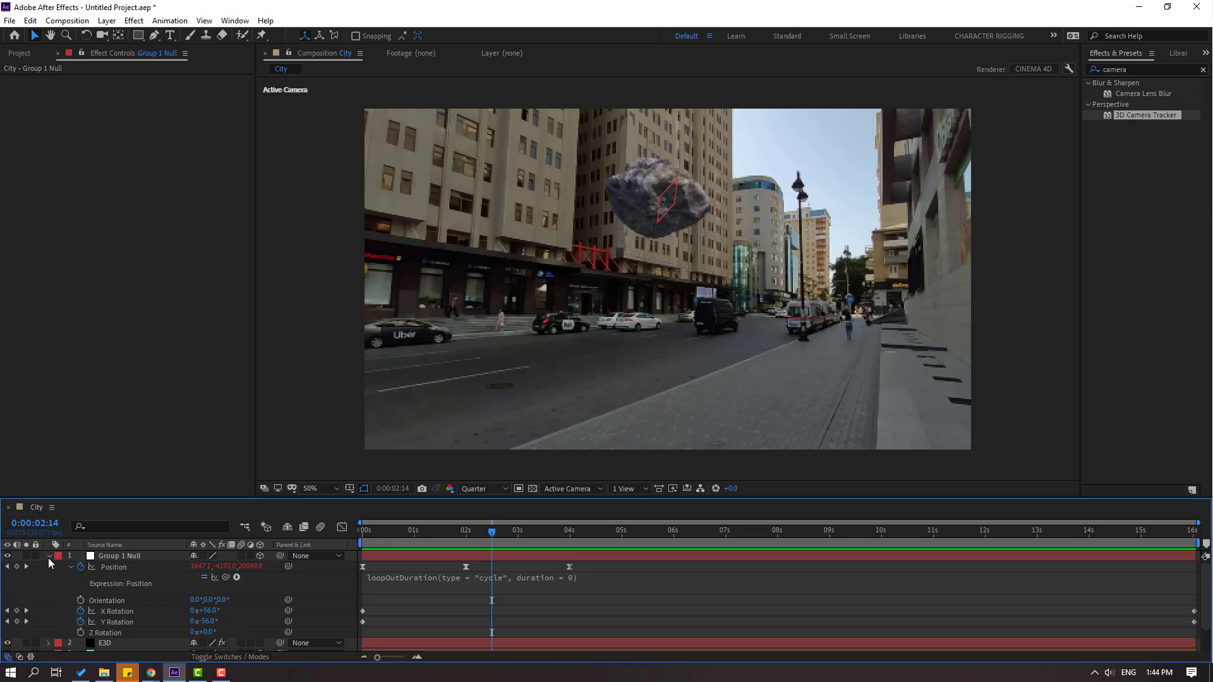
click(49, 558)
click(105, 567)
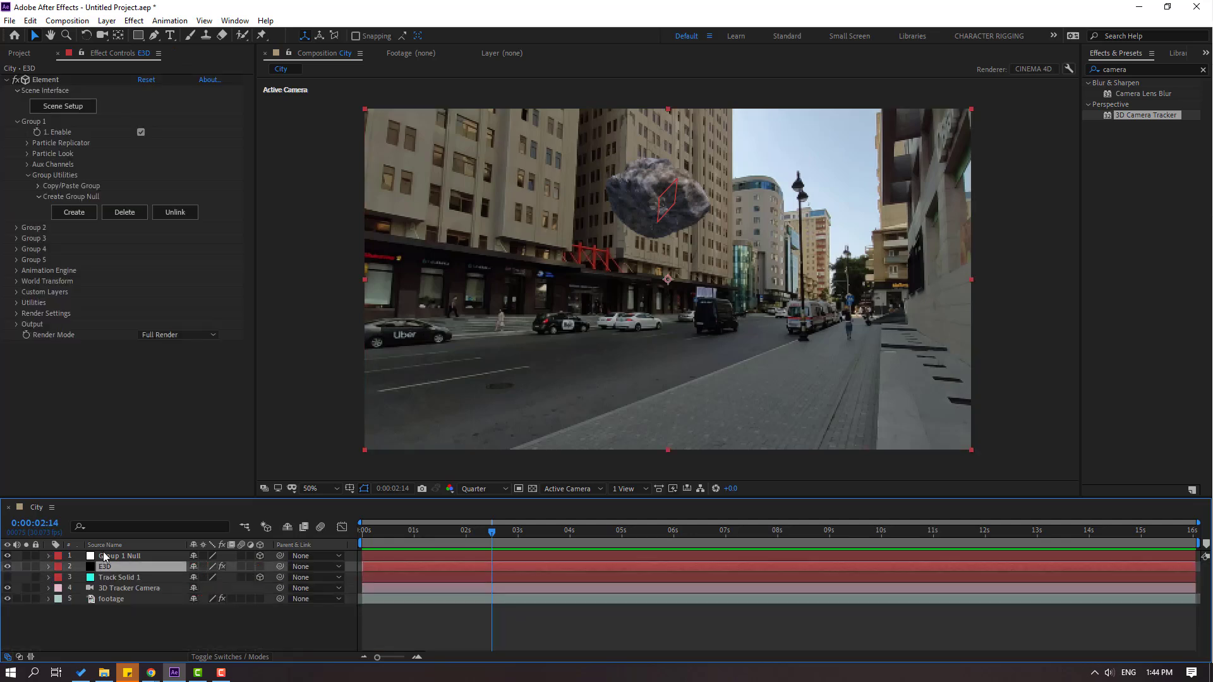
click(17, 314)
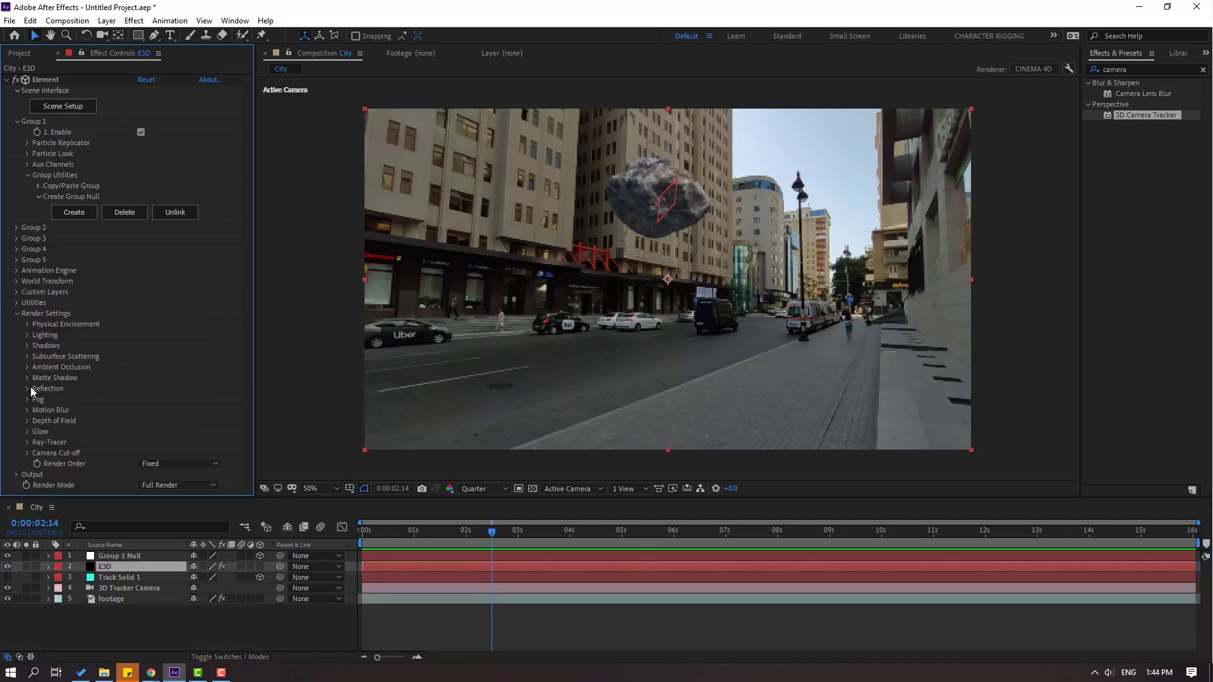
click(475, 489)
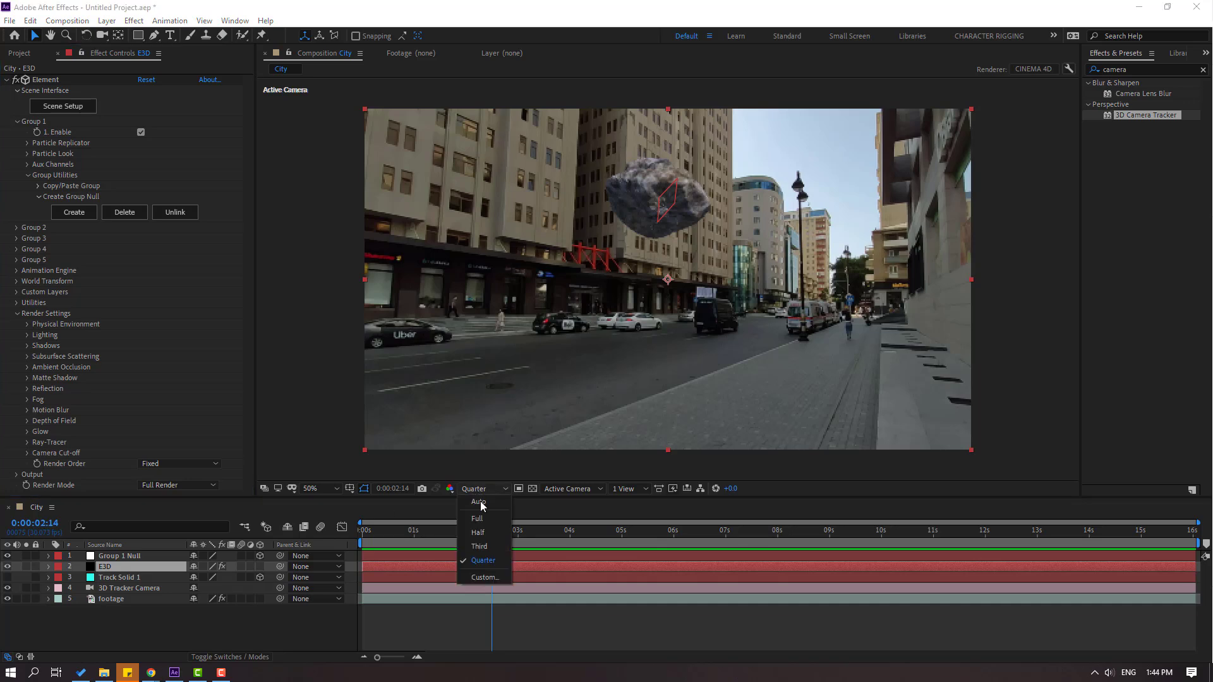
click(474, 505)
key(period)
scroll(679, 207, up, 3)
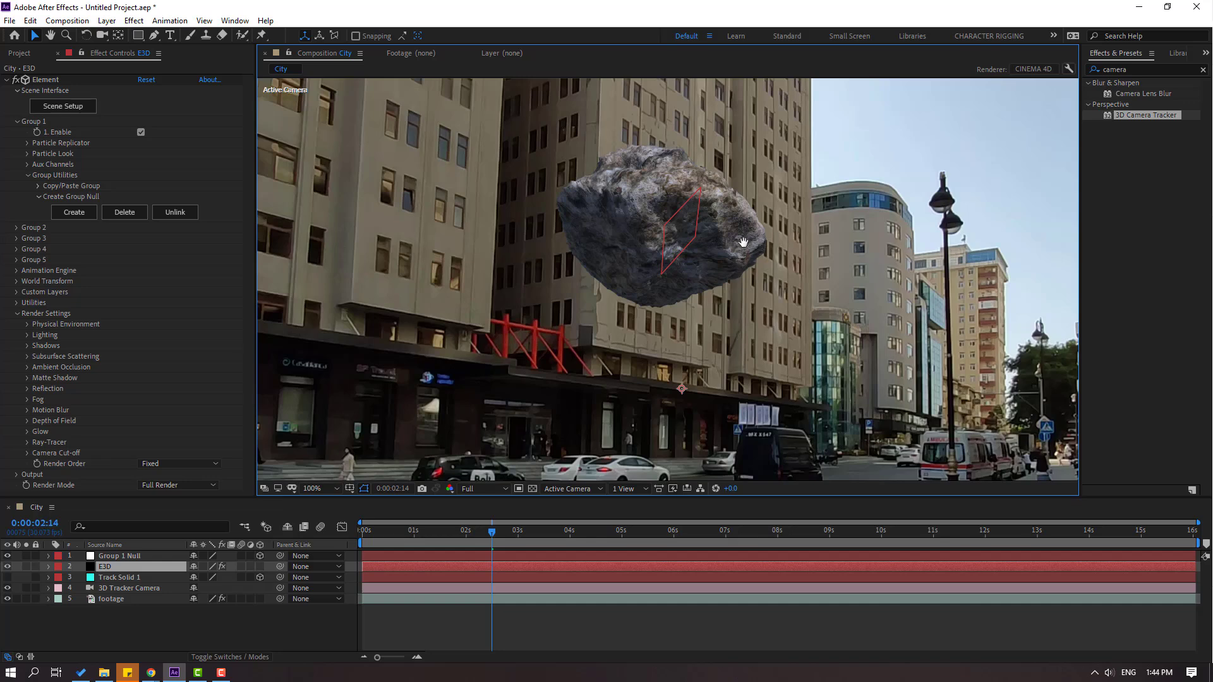
- Enable ambient occlusion in the Element effect's render settings, then collapse those settings
click(27, 367)
scroll(22, 393, down, 1)
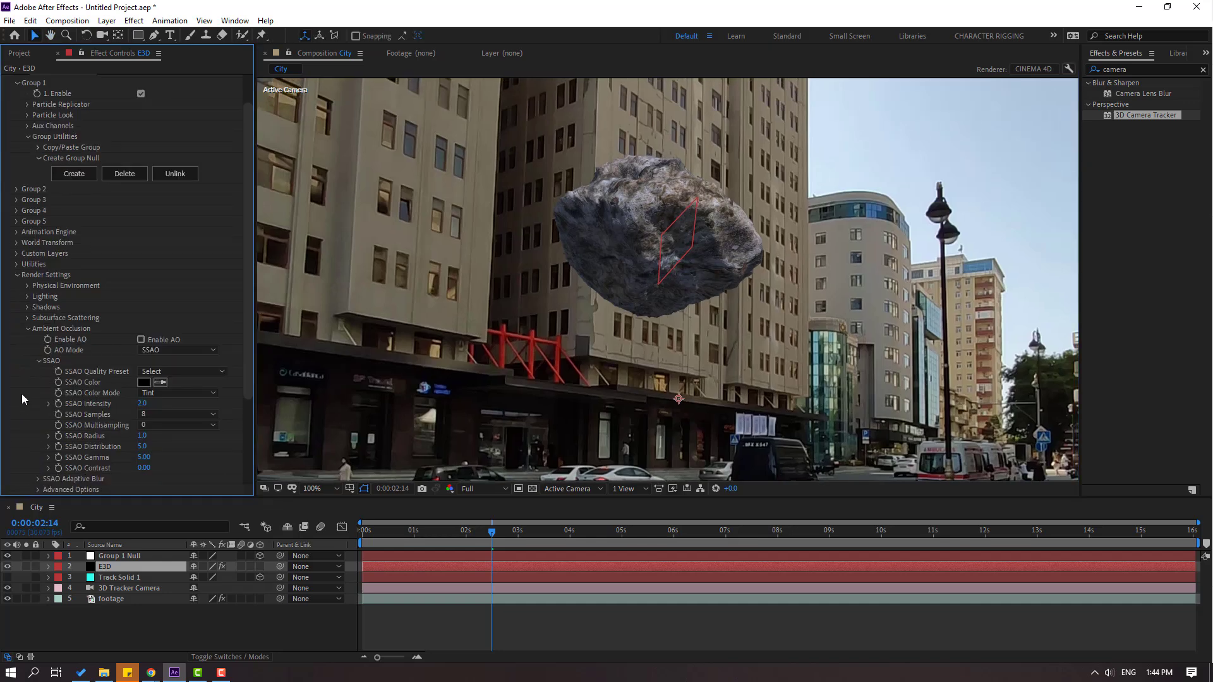
click(140, 341)
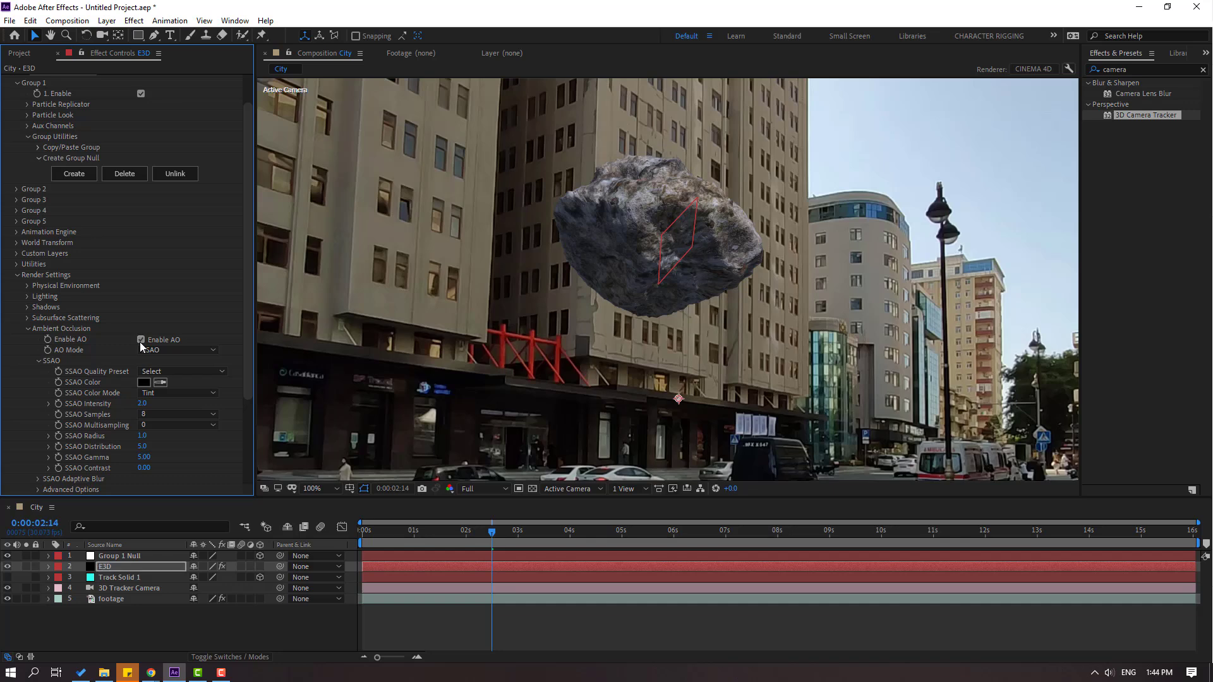
click(145, 404)
click(28, 329)
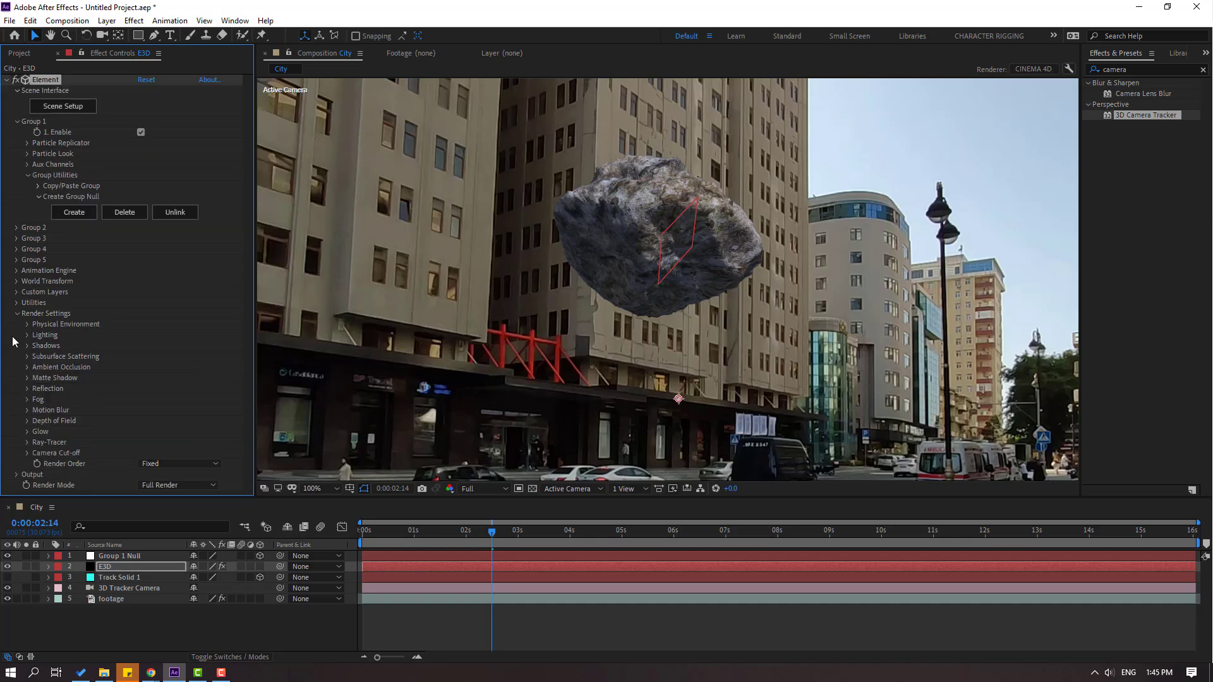
click(16, 314)
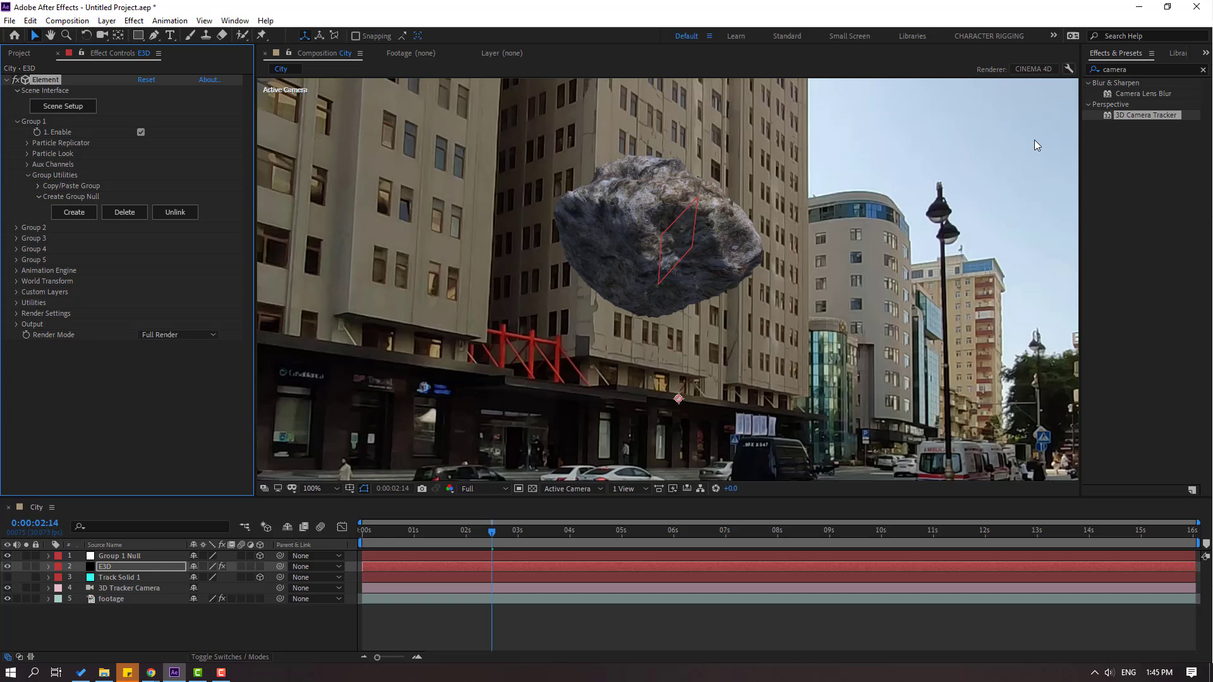
- Find the Gaussian Blur effect and apply it to the E3D layer
click(1140, 70)
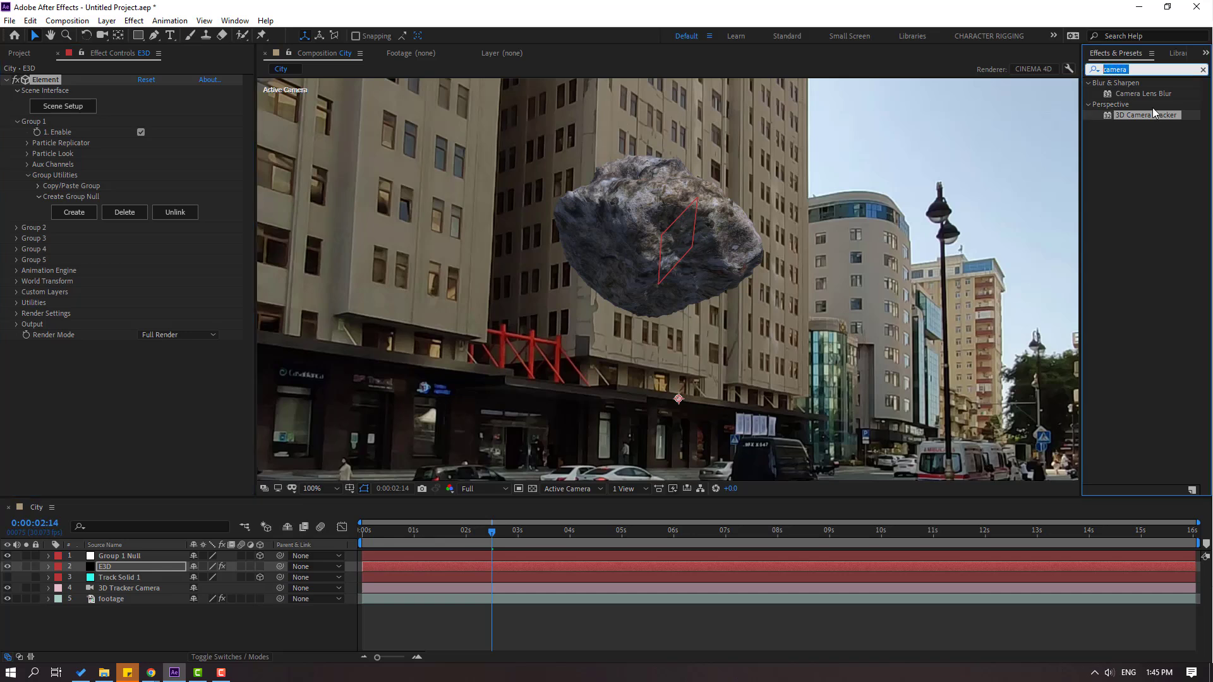
text(gaus)
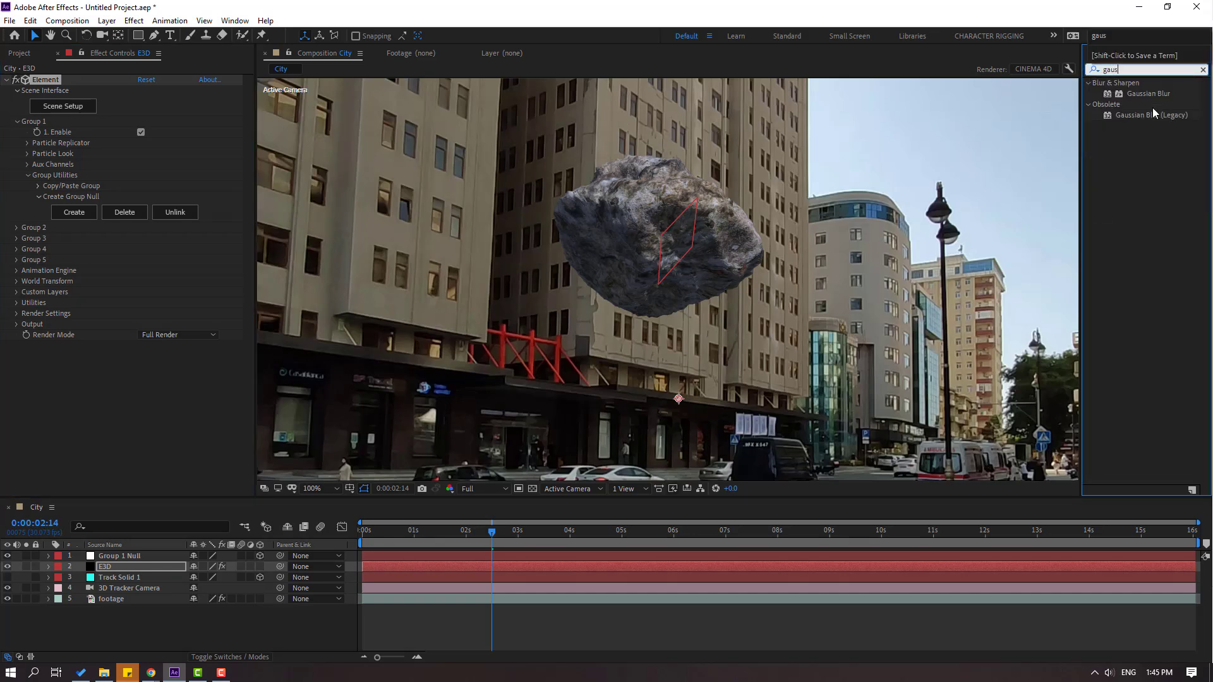
drag(1122, 96, 104, 567)
- Try a Gaussian Blur Blurriness of 5 on the E3D layer and check the rock's edges close up
key(period)
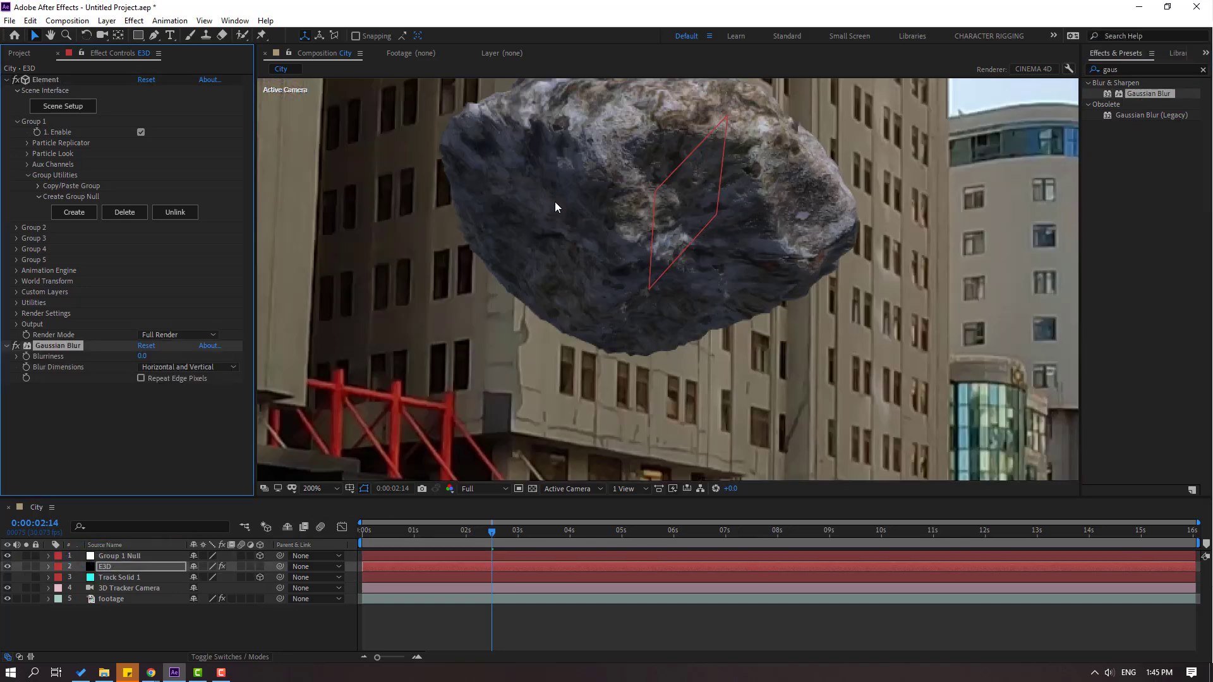
drag(415, 167, 595, 227)
key(period)
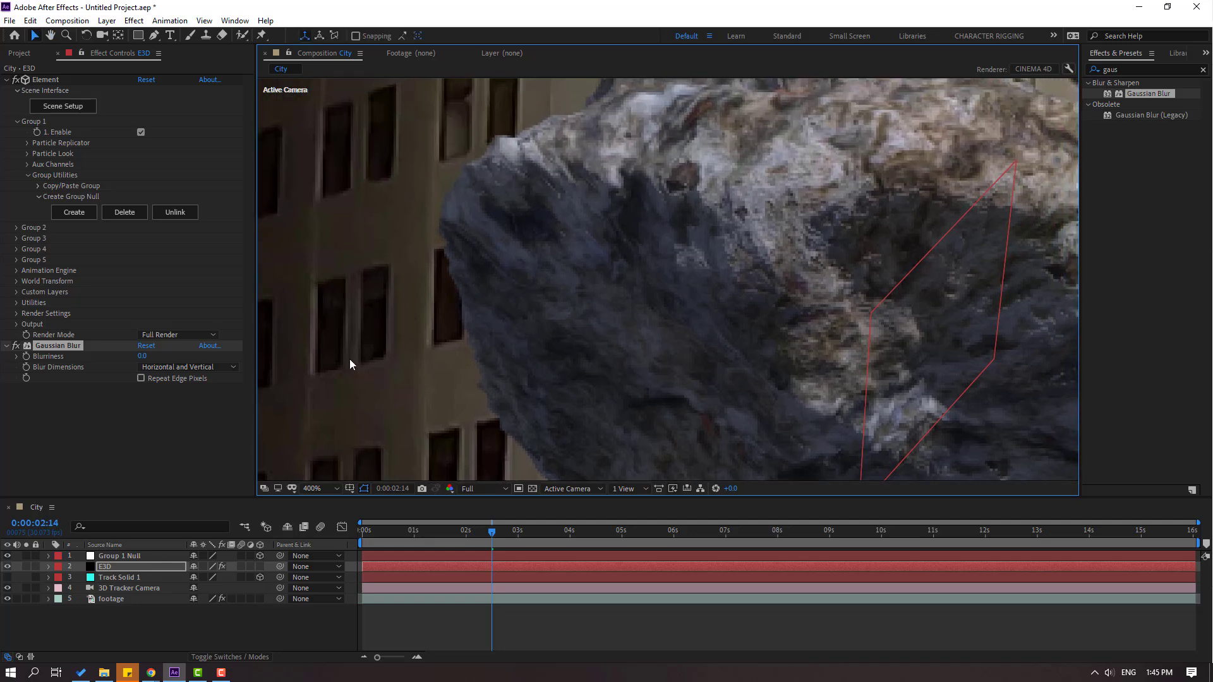
click(143, 356)
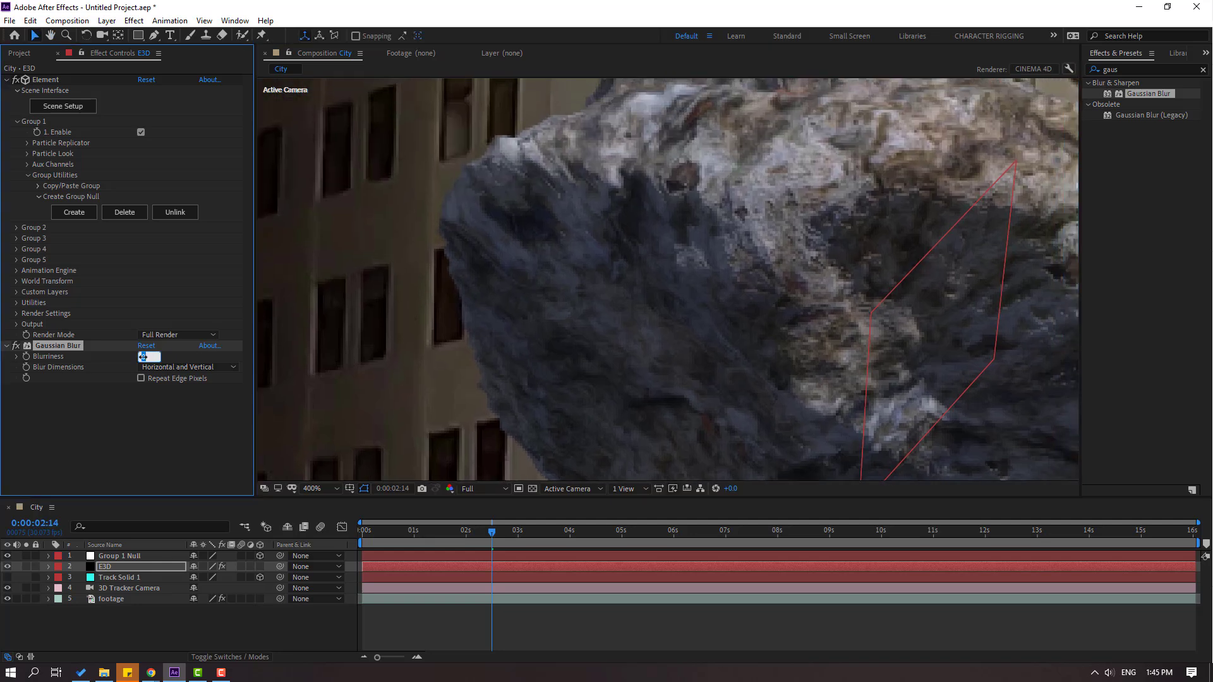
text(5)
key(Return)
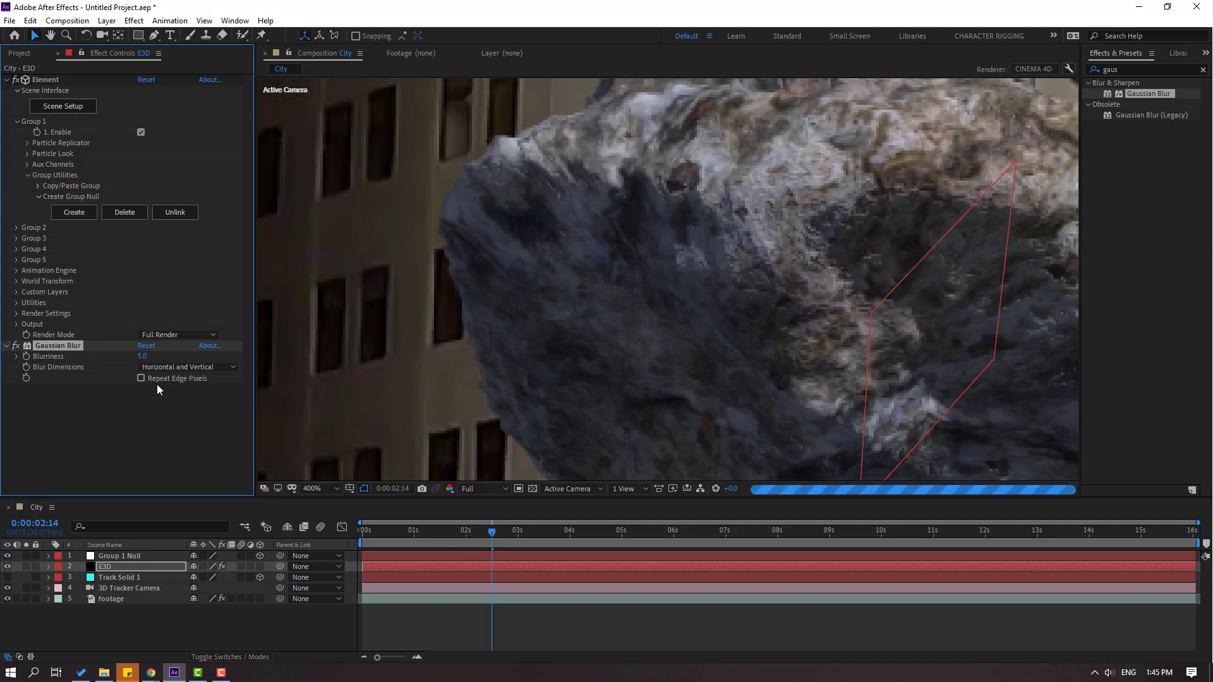
scroll(605, 382, down, 4)
scroll(603, 383, up, 2)
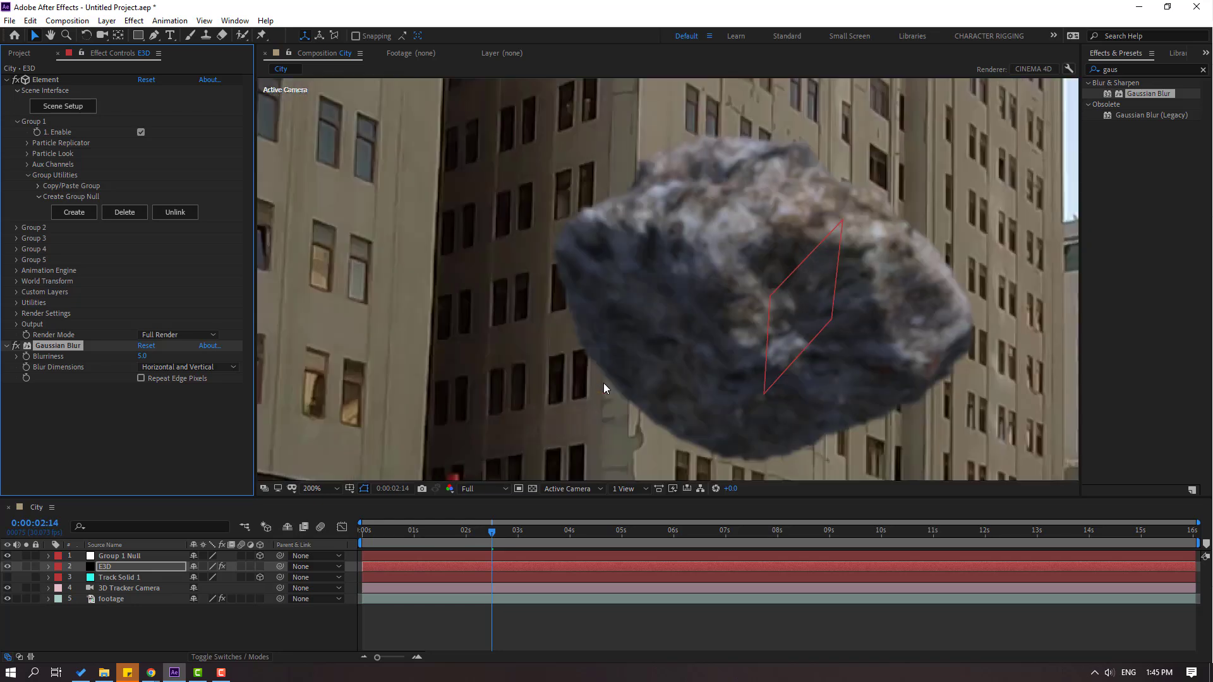
- Set the E3D layer's Gaussian Blur Blurriness to 2
click(142, 356)
text(2)
key(Return)
scroll(750, 343, down, 1)
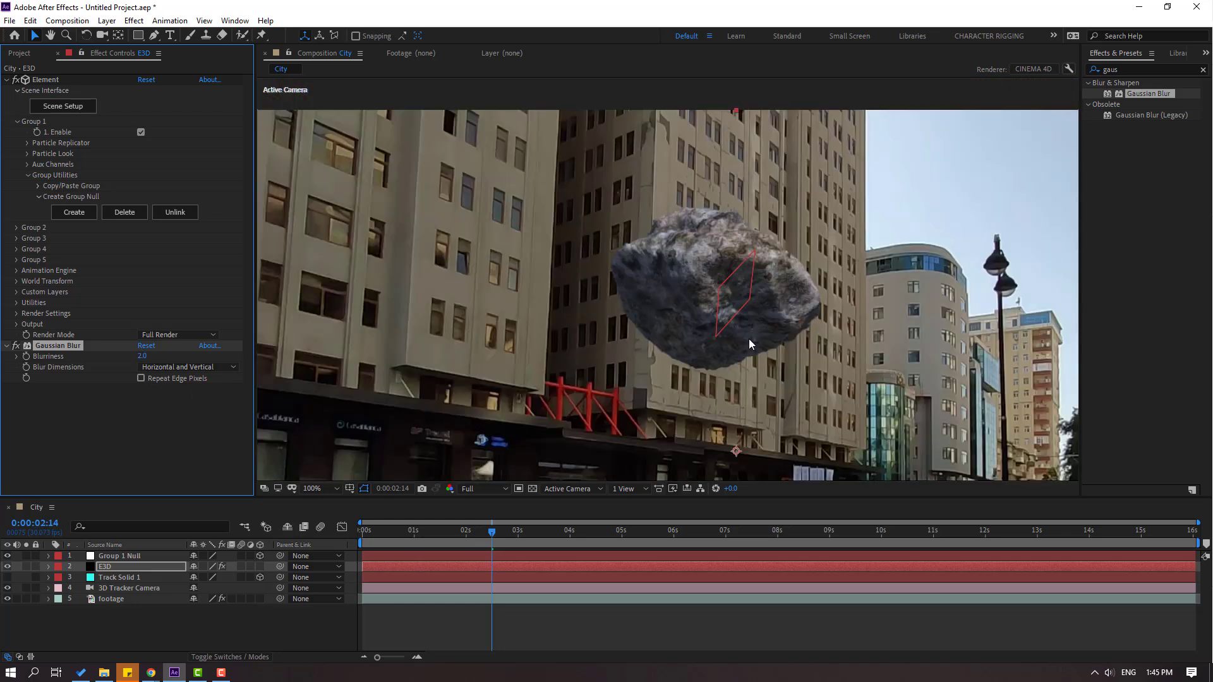
- Apply the Noise effect to the E3D layer with Amount of Noise at 8%, and collapse the Noise and Gaussian Blur settings
click(1084, 75)
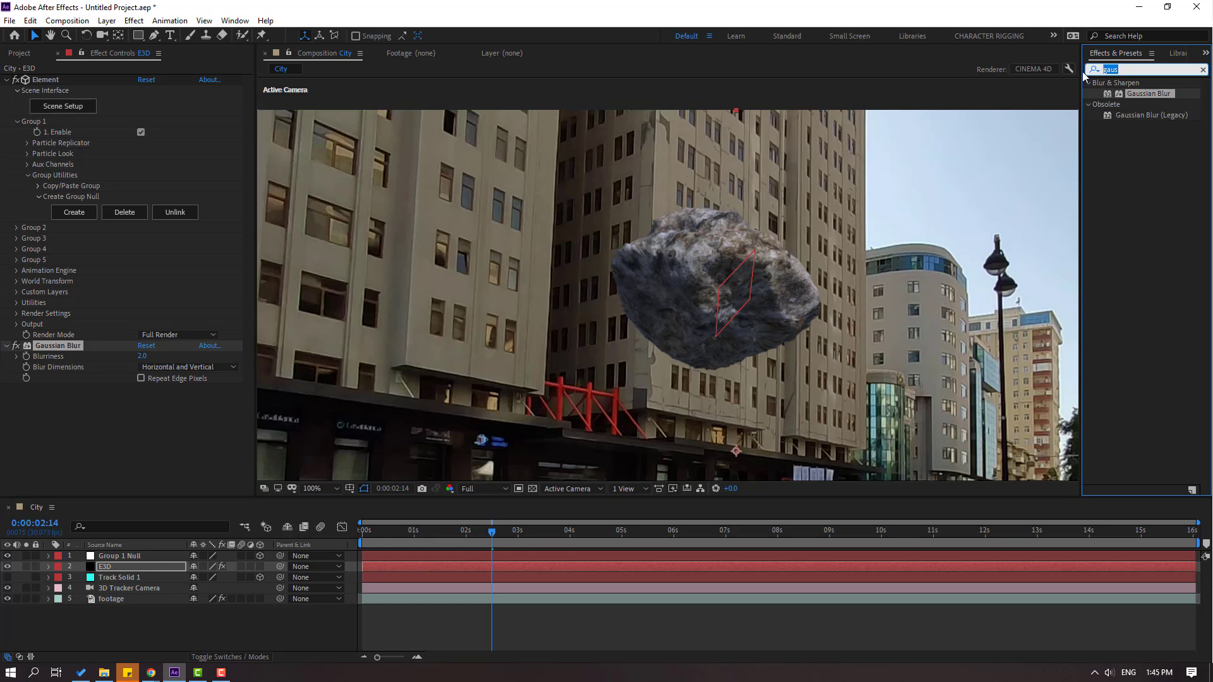
text(noise)
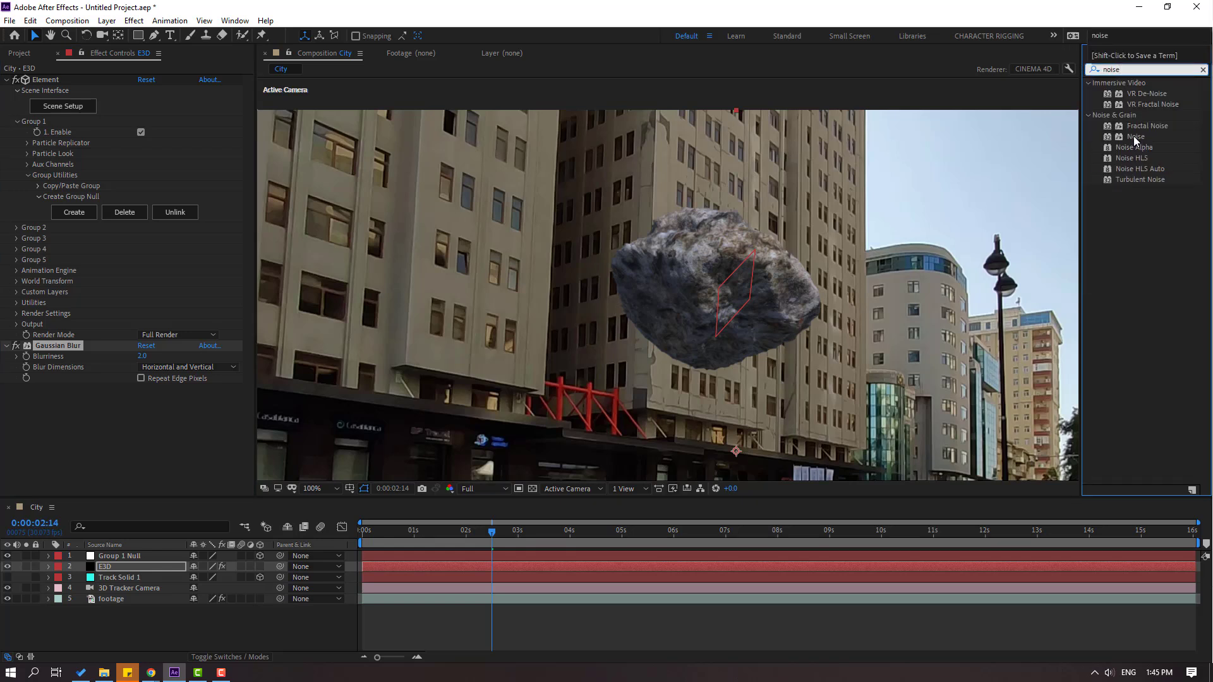
drag(1133, 135, 108, 568)
scroll(664, 282, up, 4)
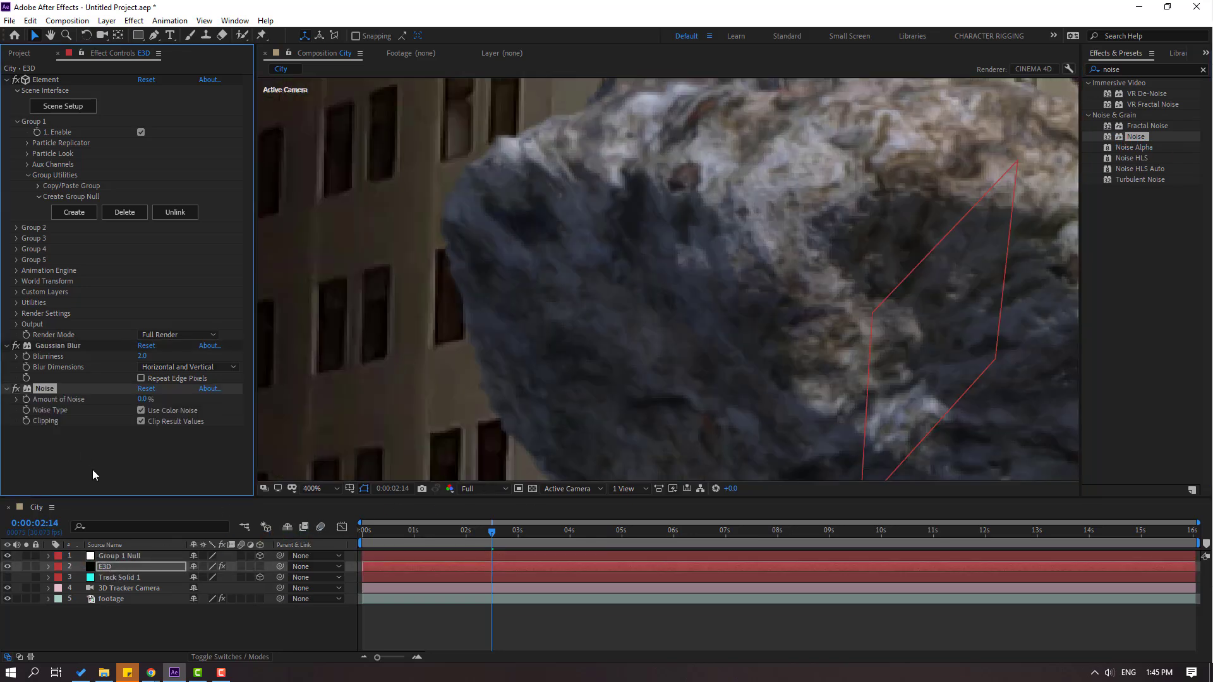
drag(142, 404, 143, 400)
scroll(740, 307, down, 4)
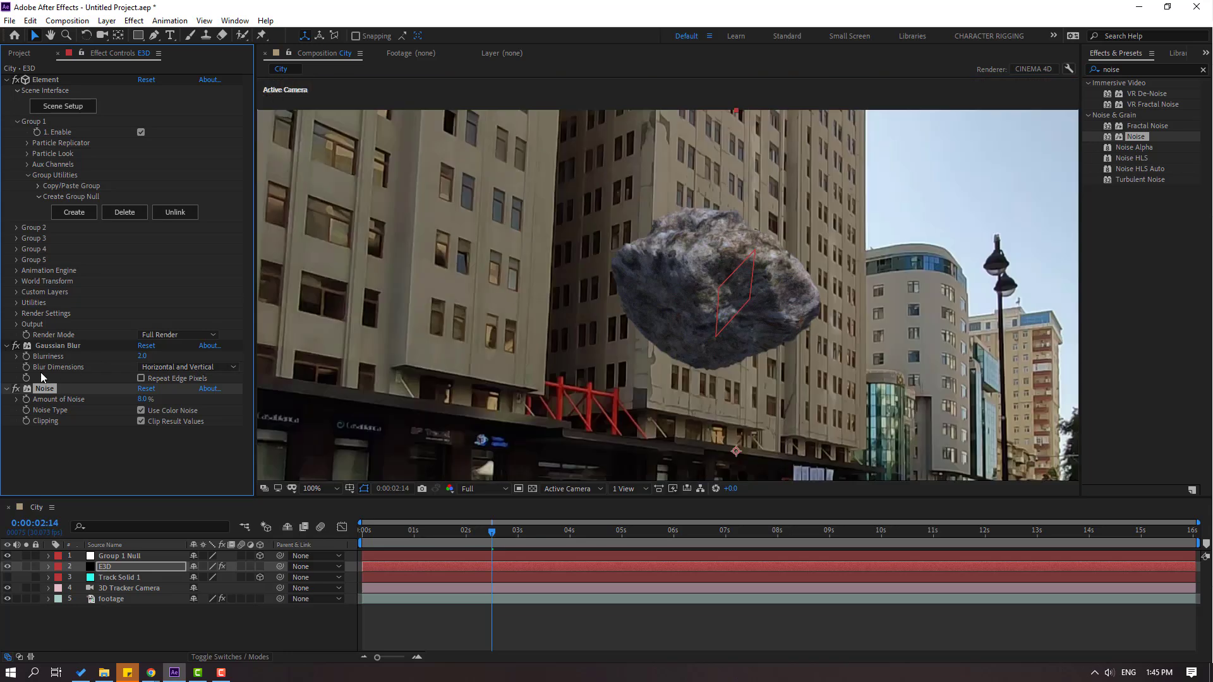
click(6, 388)
click(7, 345)
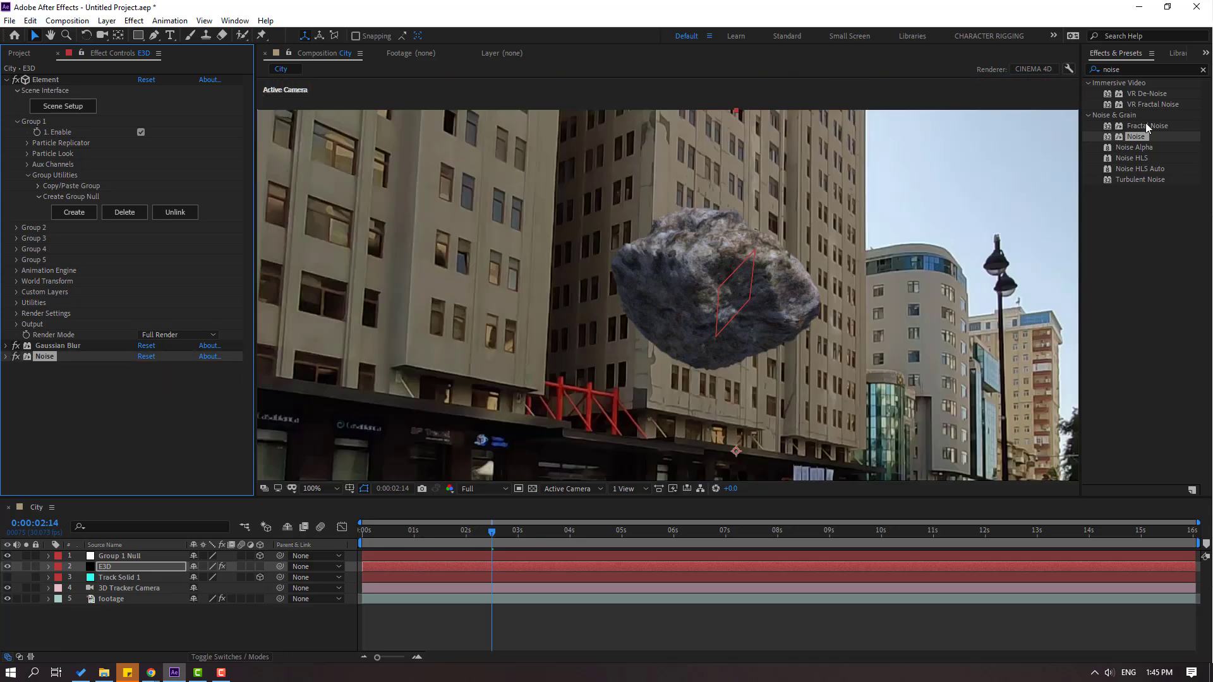
- Find the Lumetri Color effect and apply it to the E3D layer
click(1131, 69)
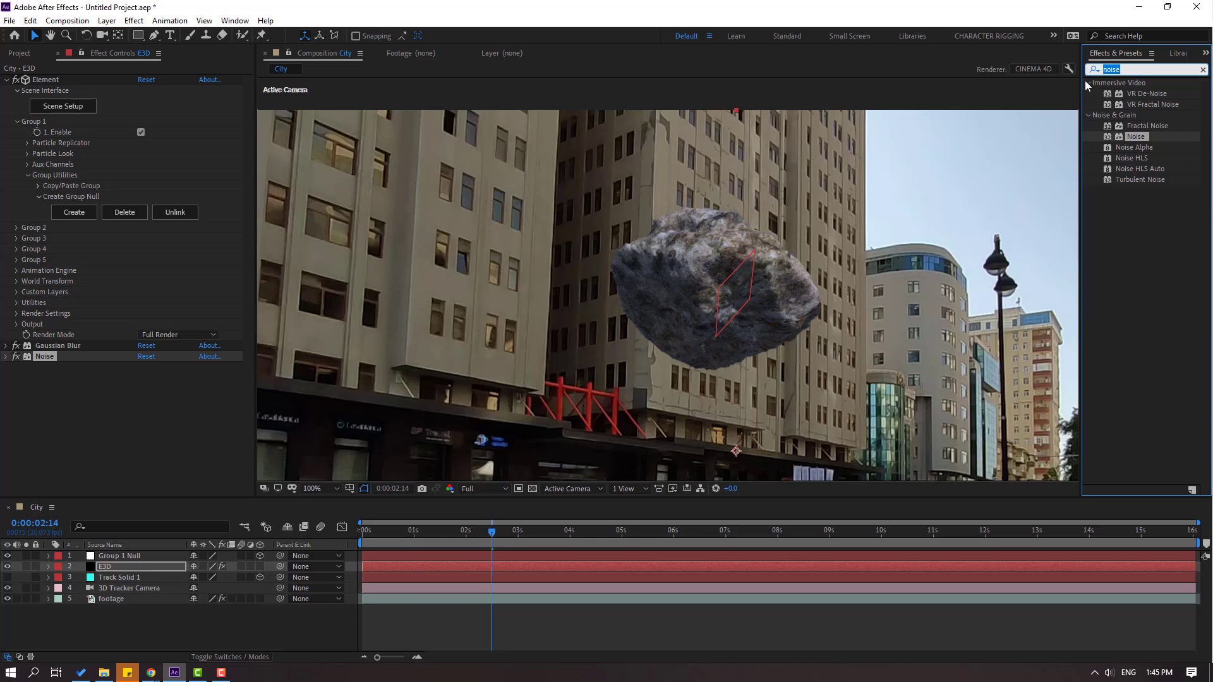
text(lumetri)
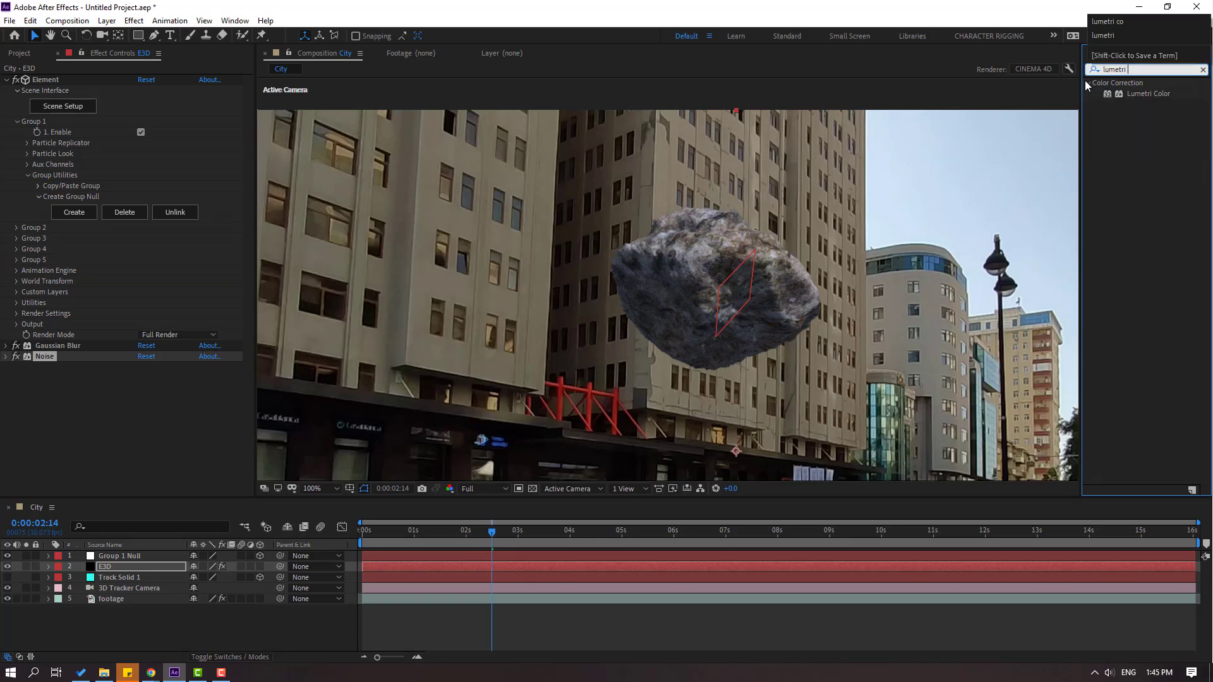
drag(1144, 95, 130, 567)
- Lower the Contrast in Lumetri Color's Basic Correction to -43 to match the rock to the footage
scroll(596, 343, up, 3)
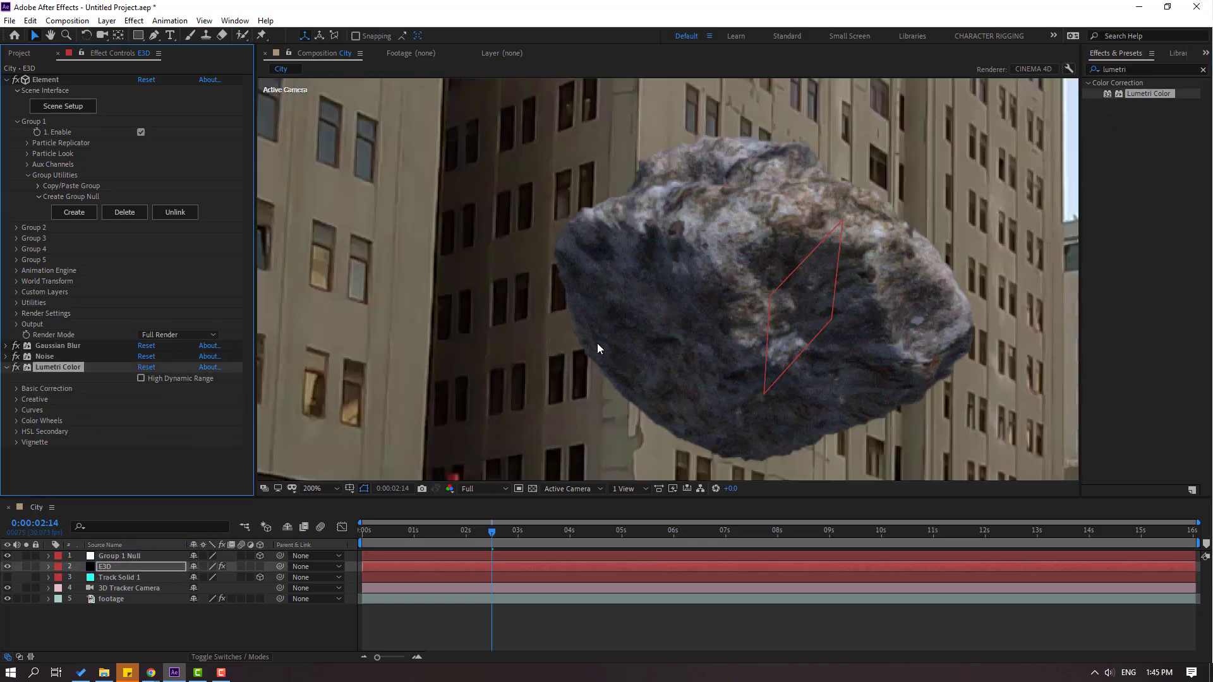
scroll(536, 370, down, 1)
key(period)
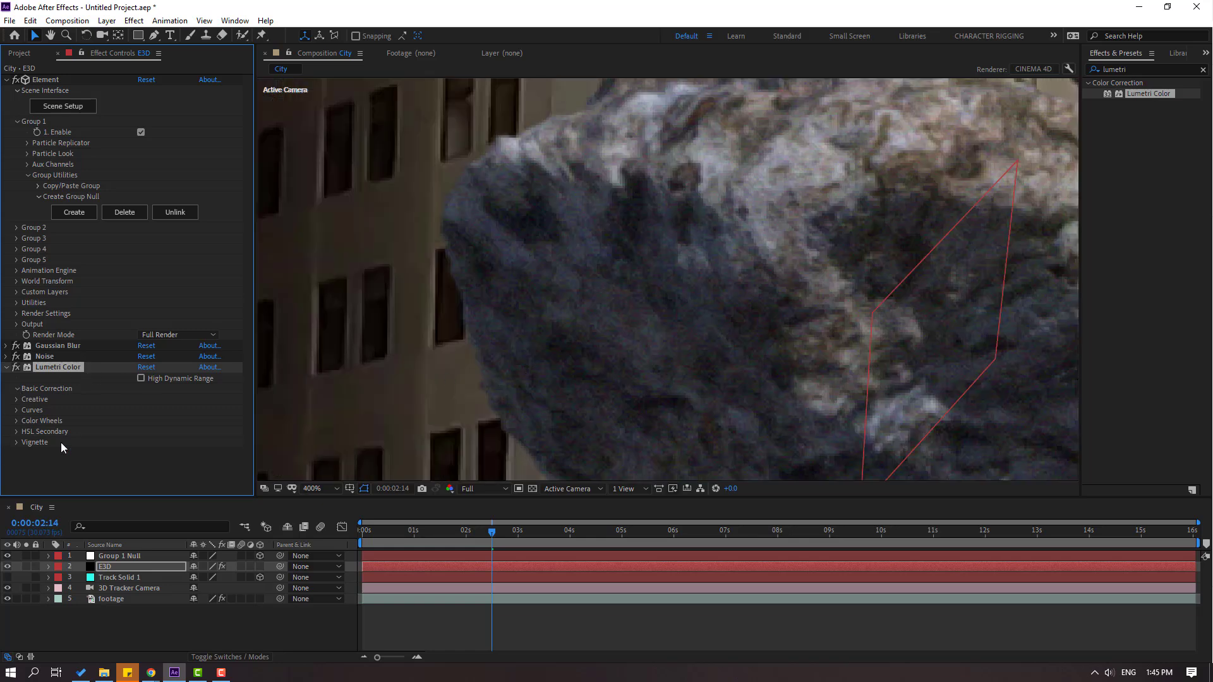
scroll(61, 442, down, 3)
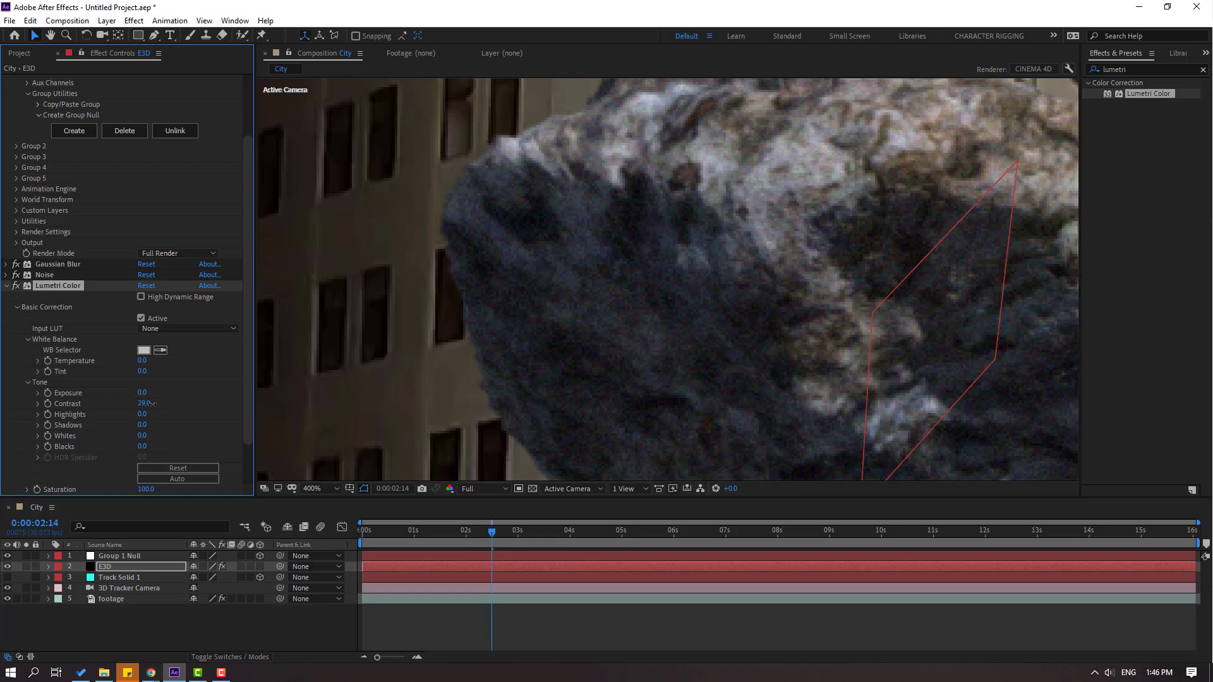
scroll(515, 328, down, 4)
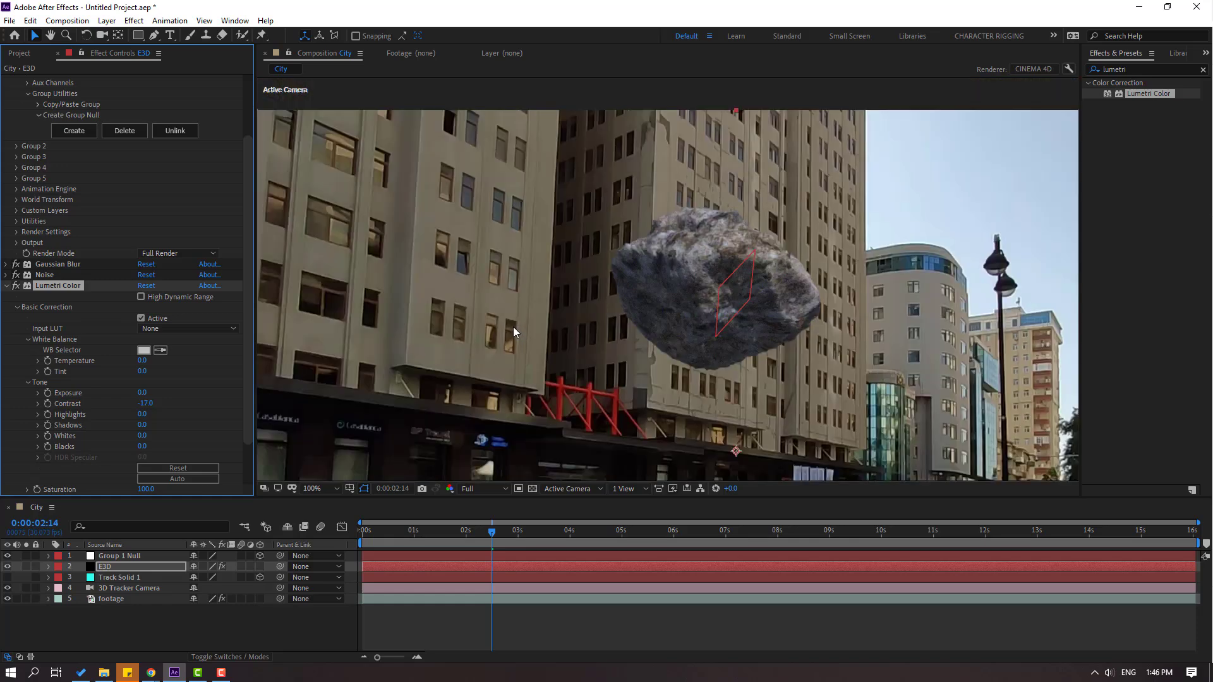
scroll(513, 327, up, 2)
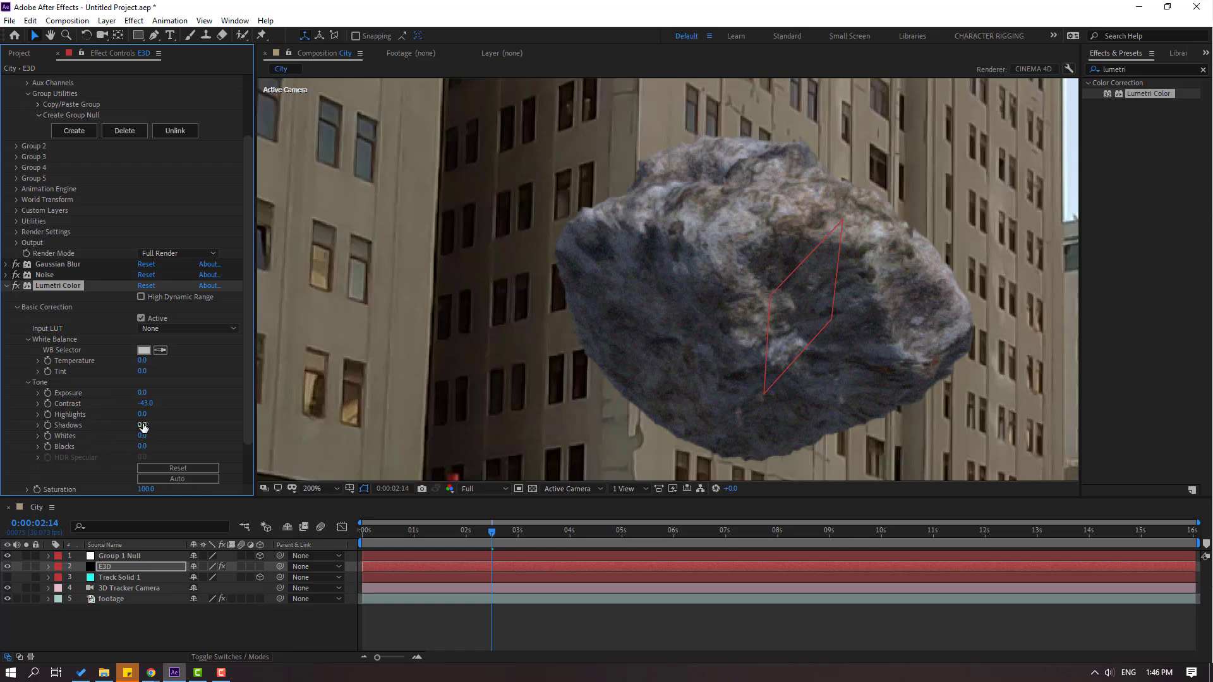
- Set Lumetri Color's Highlights to -15, Shadows to 11, Whites to -33 and Blacks to -4
mouse_move(143, 427)
mouse_down()
mouse_move(162, 418)
mouse_move(136, 420)
mouse_up()
scroll(210, 397, down, 2)
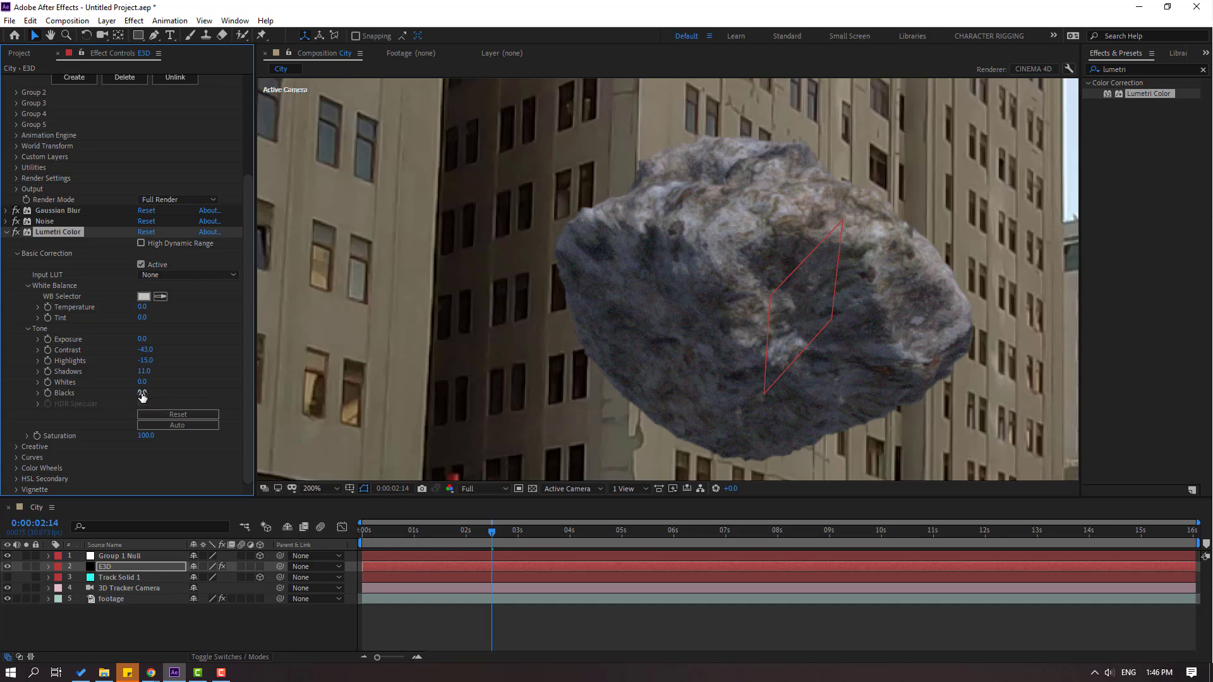
drag(142, 396, 151, 393)
scroll(445, 326, down, 4)
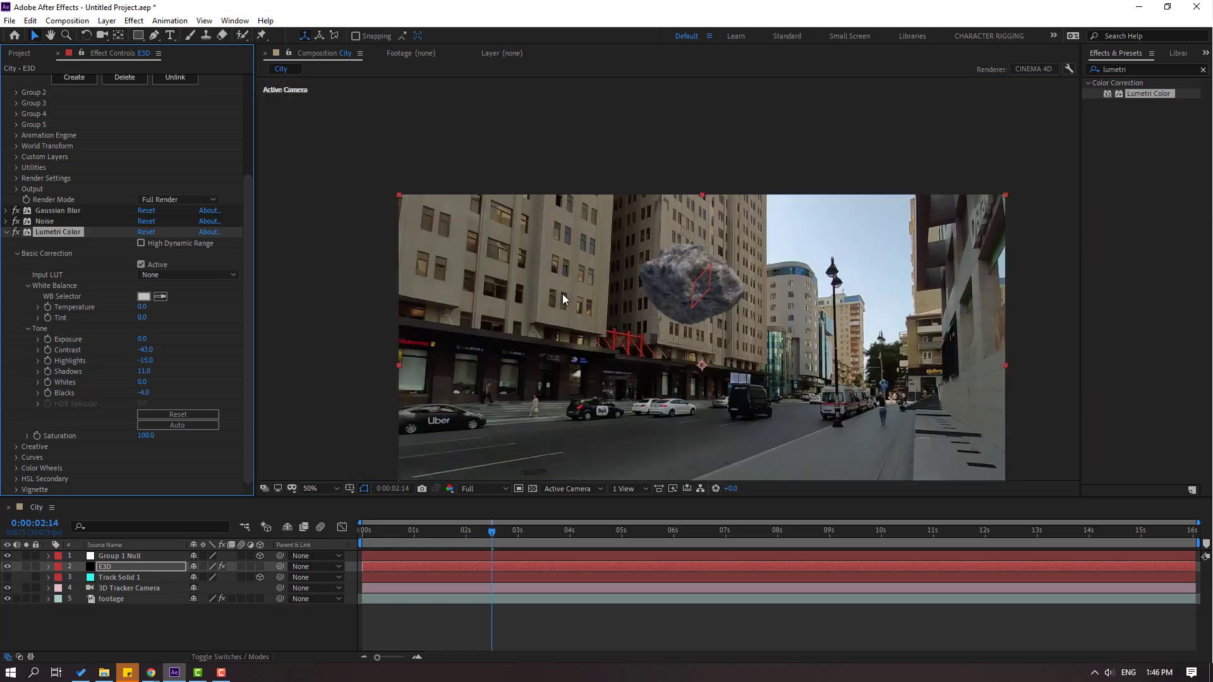
scroll(566, 294, up, 4)
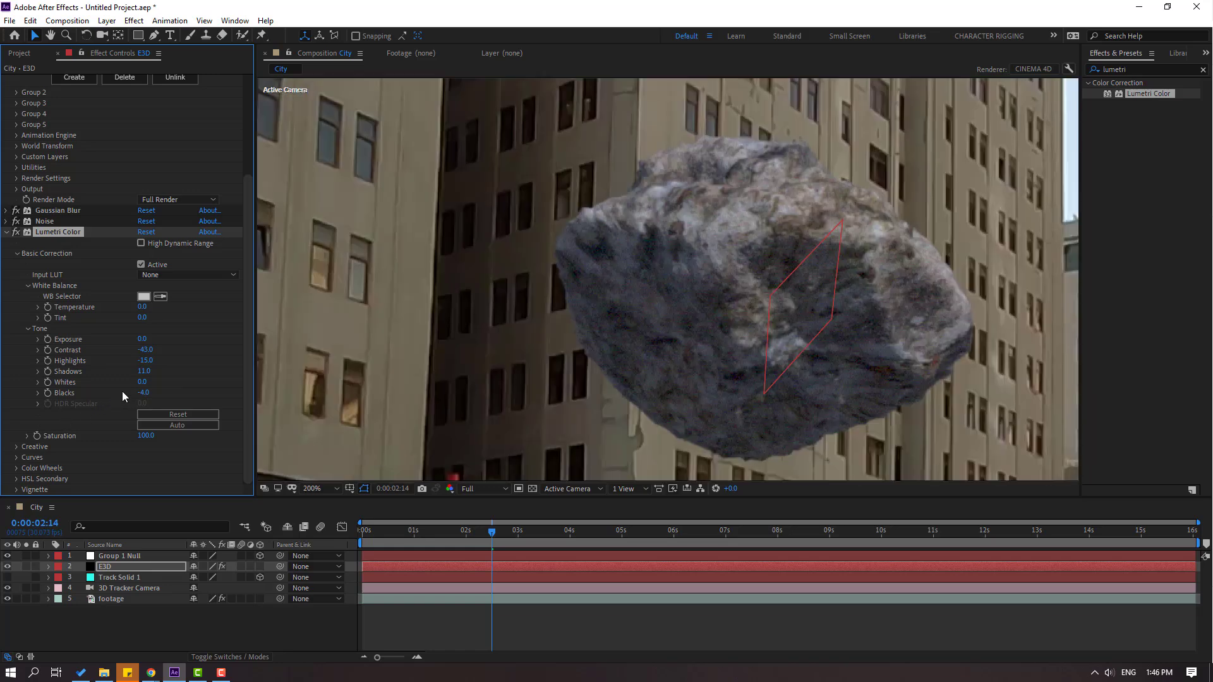
mouse_move(142, 381)
mouse_down()
mouse_move(161, 380)
mouse_move(147, 382)
mouse_up()
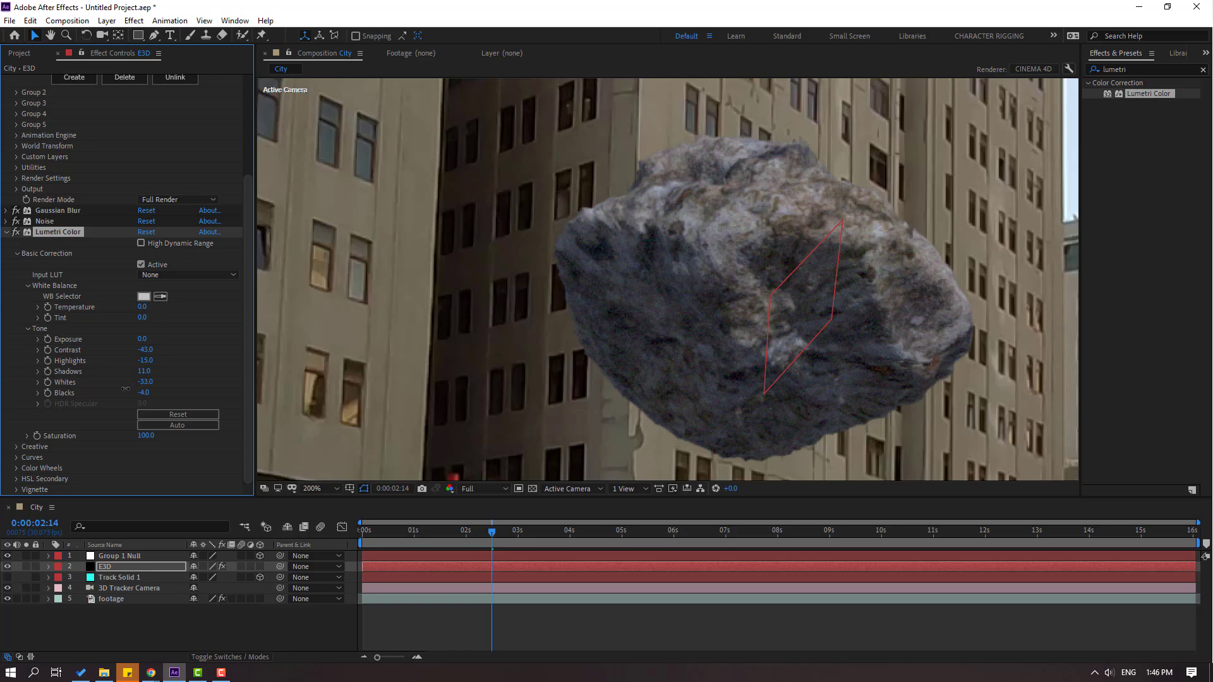
scroll(586, 369, down, 4)
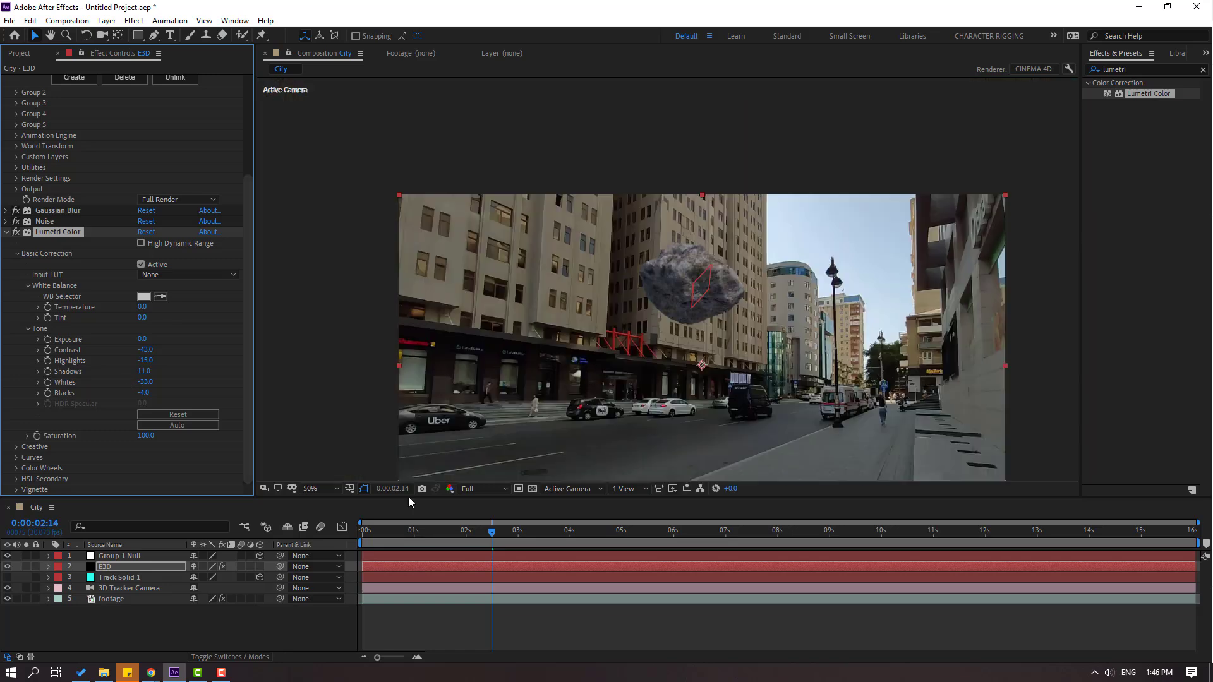
- Deselect the E3D layer and view the whole composite at 0:00:01:29
click(539, 643)
scroll(682, 315, down, 2)
click(465, 530)
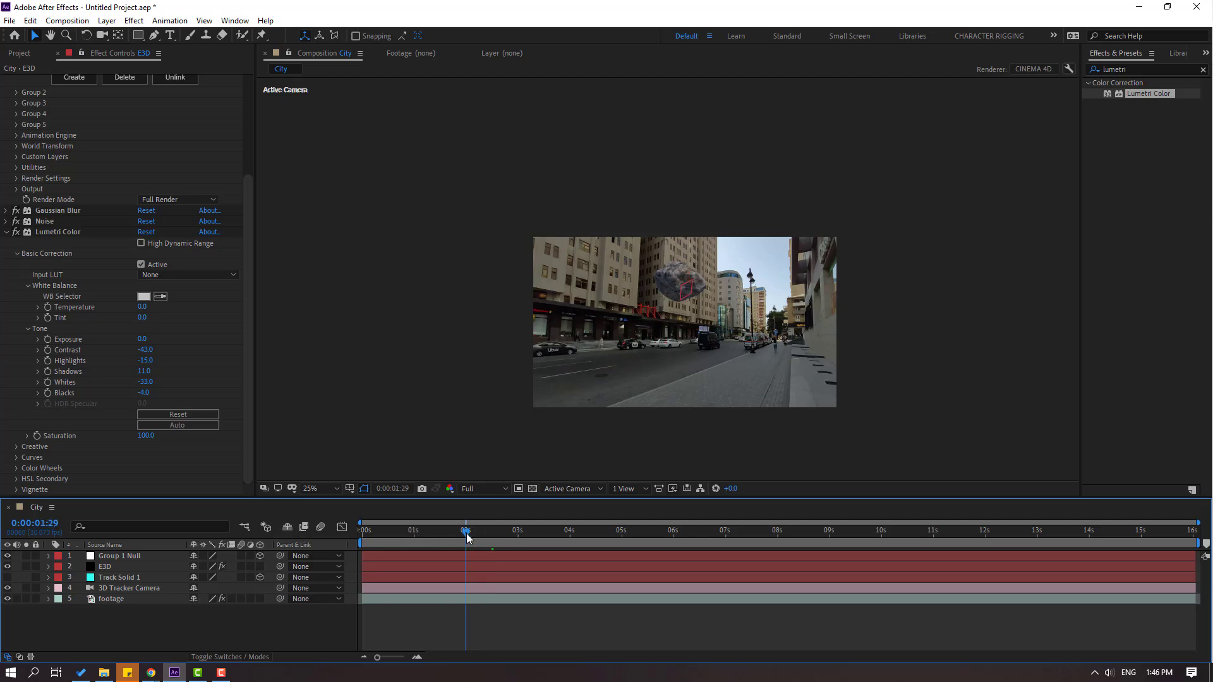
- Nest the City composition in a new composition and set the viewer's preview resolution to Quarter
click(320, 488)
click(343, 280)
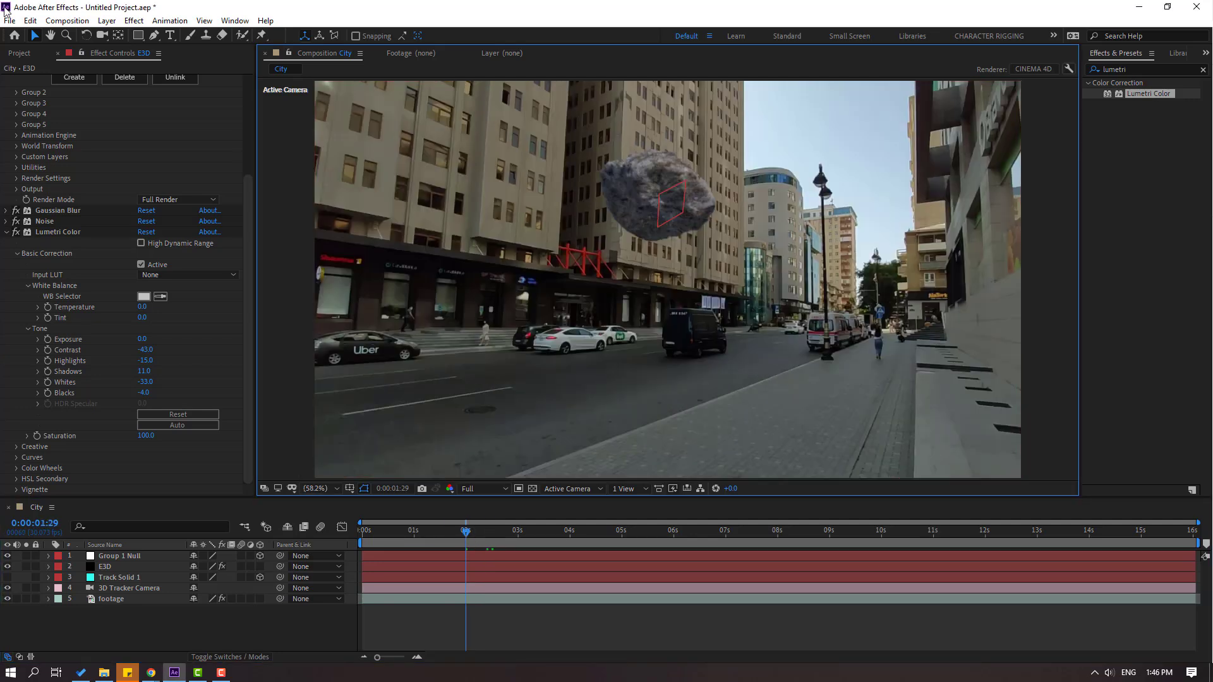
click(18, 55)
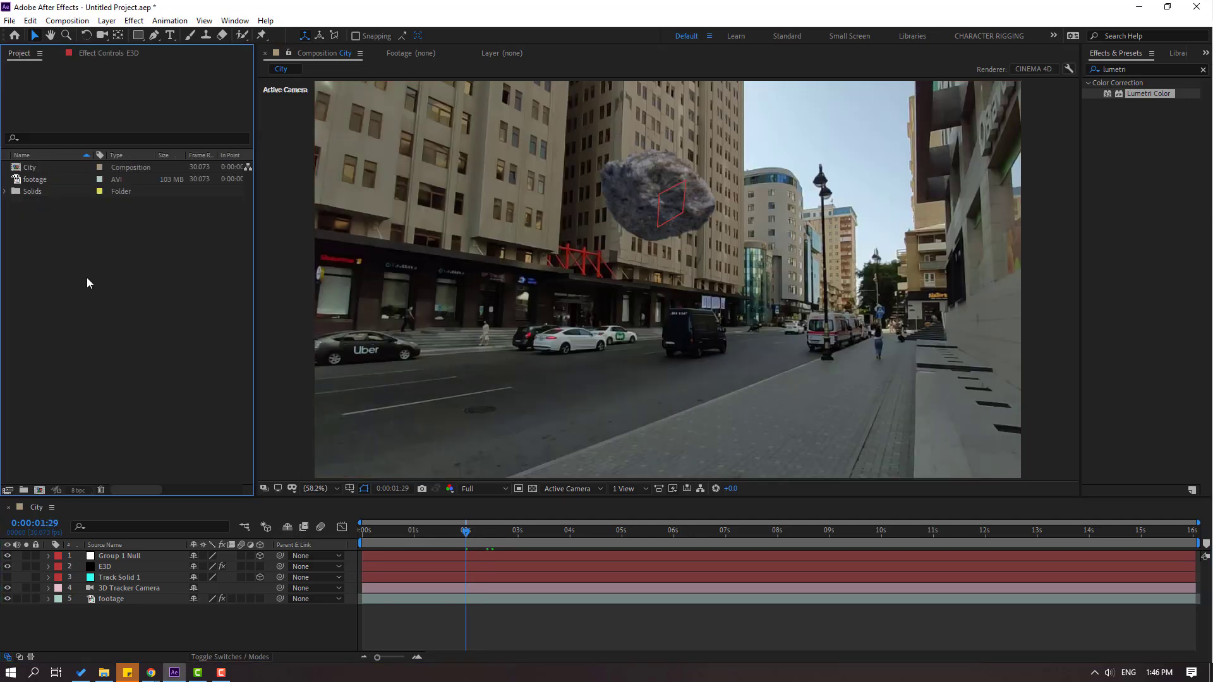
click(29, 168)
drag(29, 169, 38, 496)
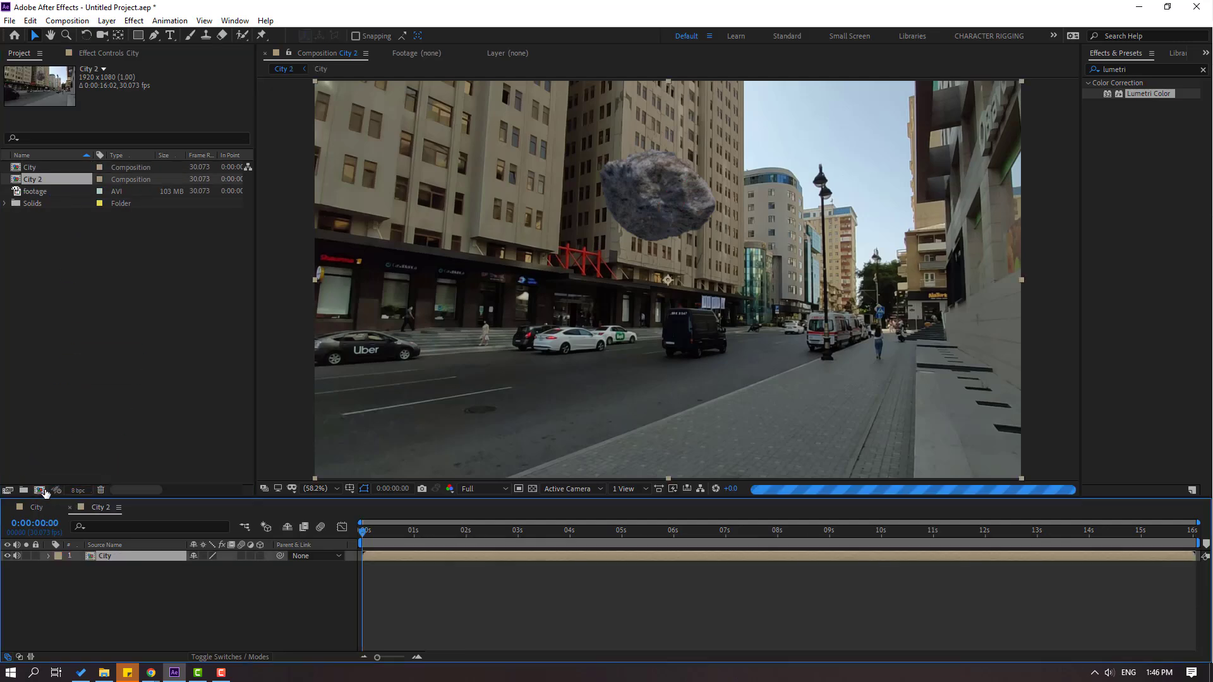
click(472, 492)
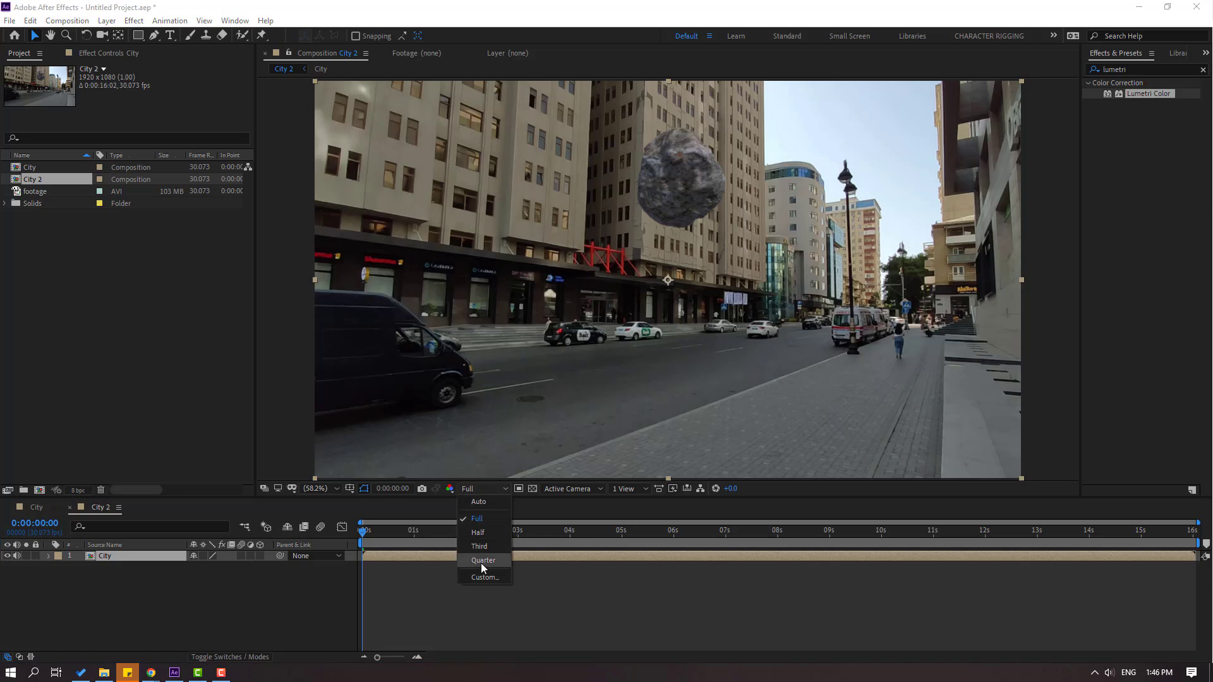
click(480, 563)
- Find the Curves effect and apply it to the nested City layer
click(1133, 68)
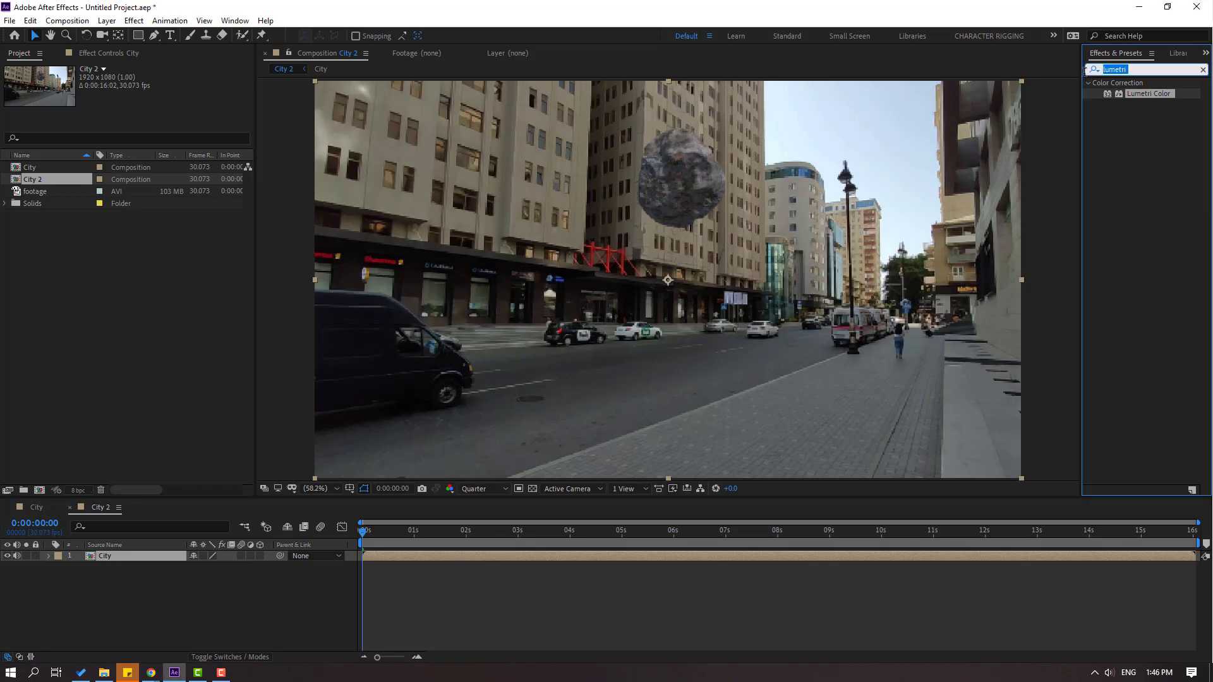
text(curve)
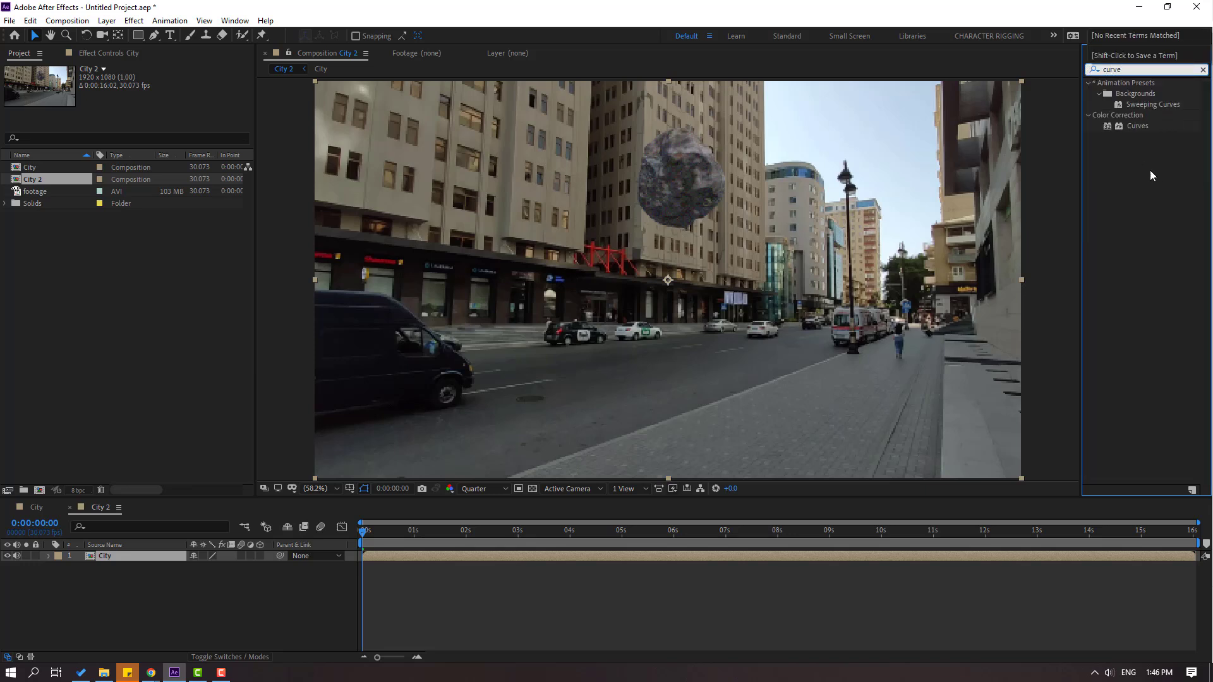
drag(1123, 131, 111, 564)
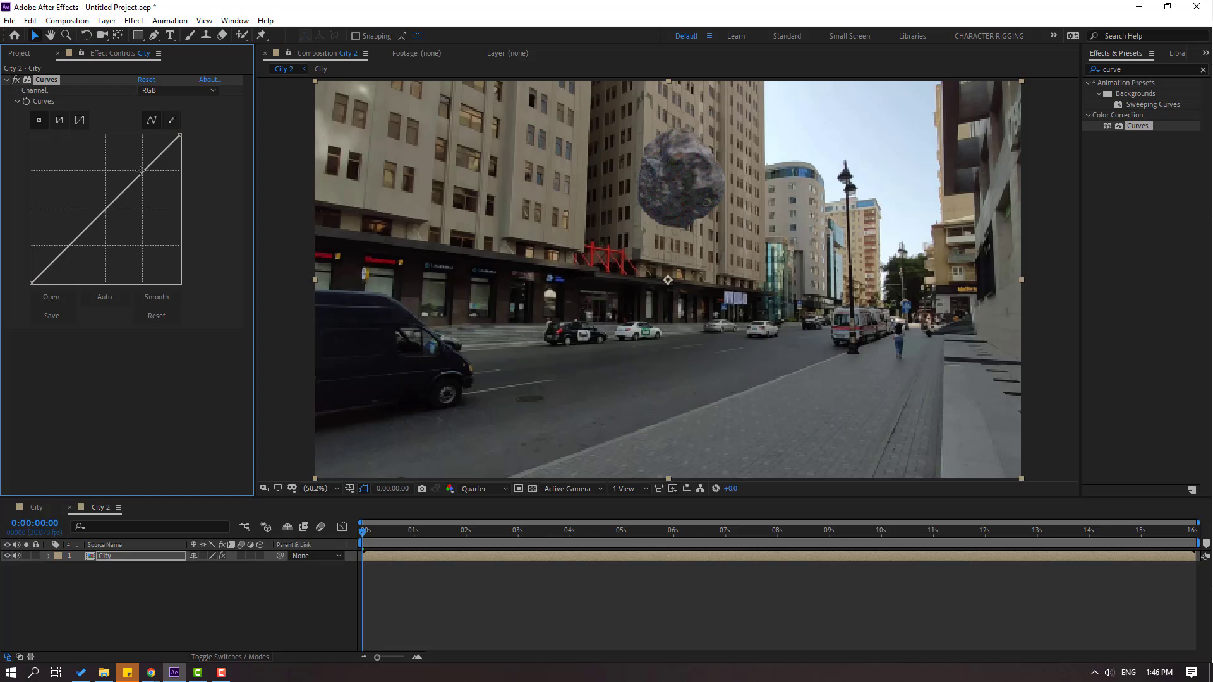
- Shape the RGB curve into a slight S, raising the highlights a little and lowering the shadows
drag(141, 169, 138, 168)
click(68, 248)
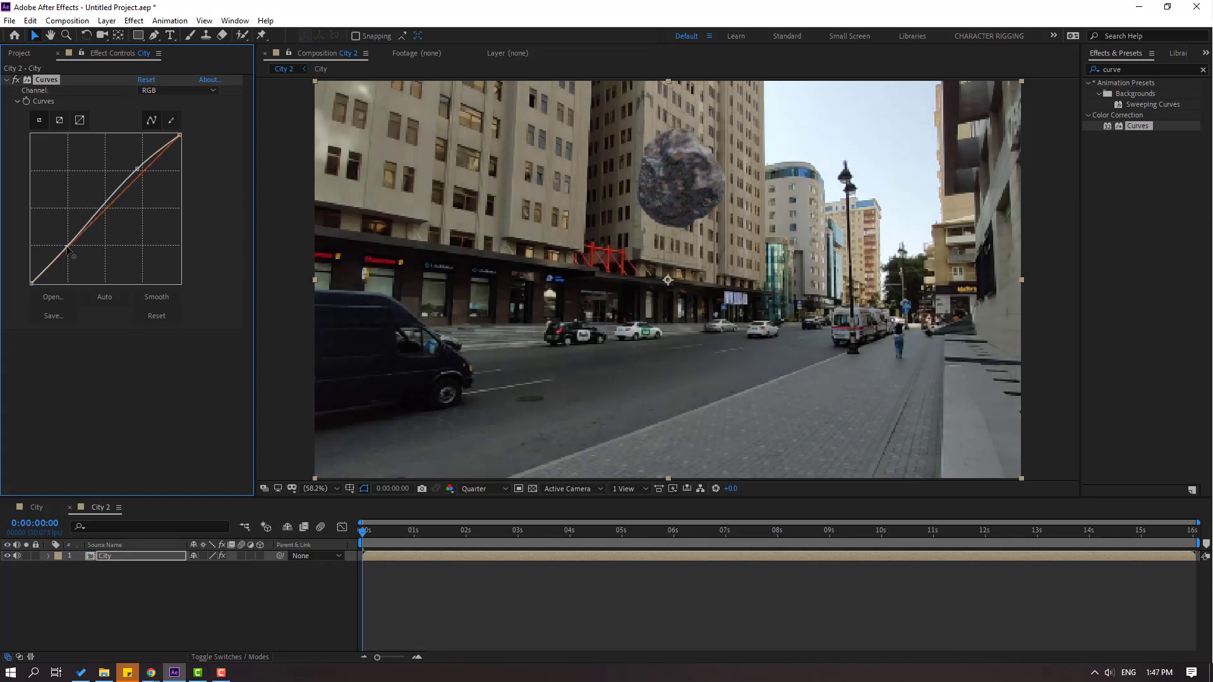
drag(68, 248, 70, 249)
- Switch Curves to the Red channel and bend it into a slight S with raised highlights and lowered shadows
click(170, 90)
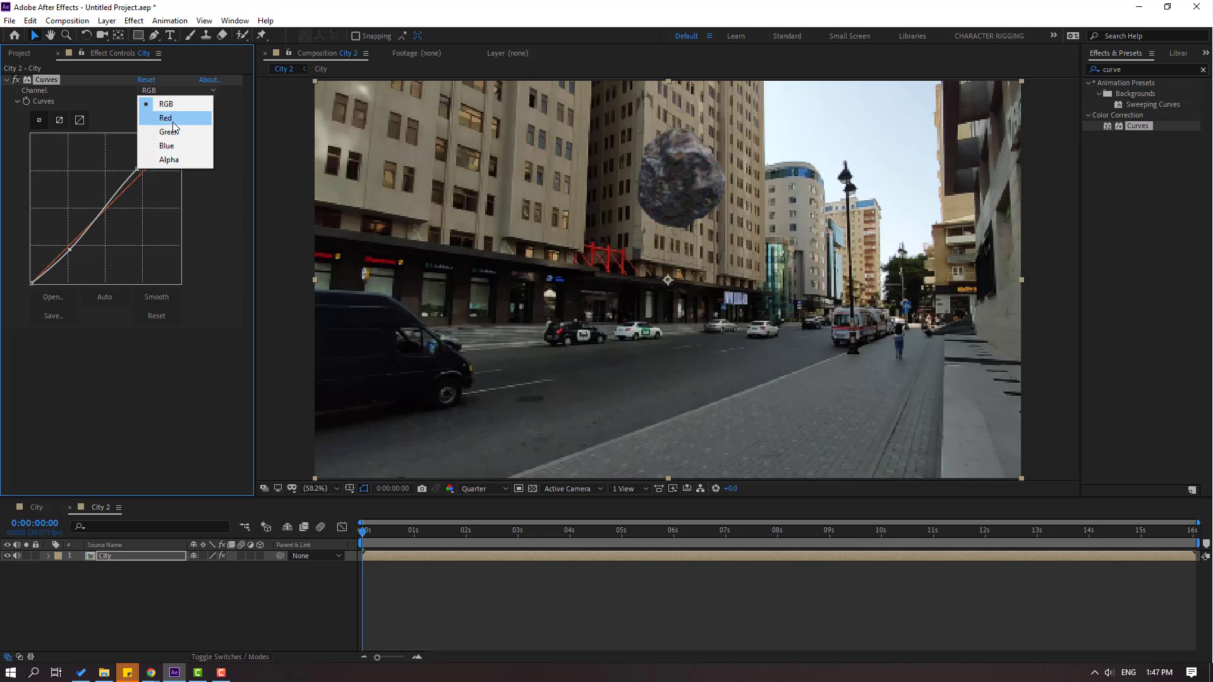
click(173, 124)
drag(139, 175, 139, 170)
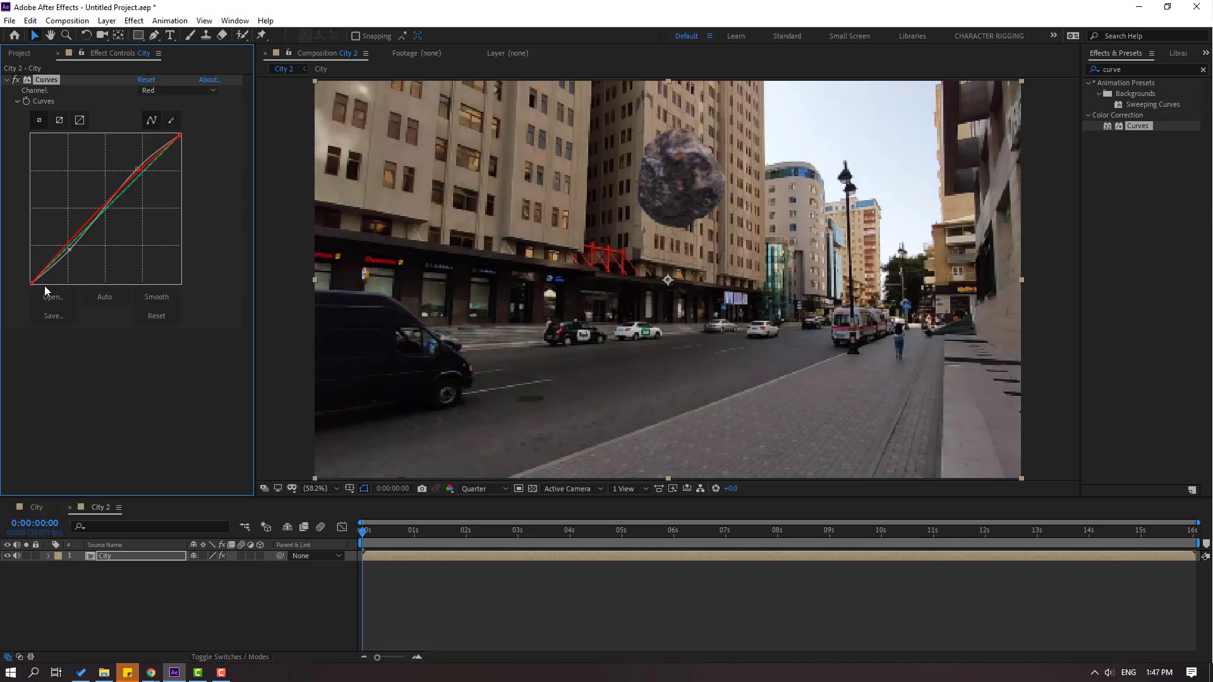
drag(59, 250, 70, 249)
- Switch Curves to the Blue channel, raise its highlights slightly and fine-tune the shadow point close to the diagonal
click(181, 90)
click(158, 149)
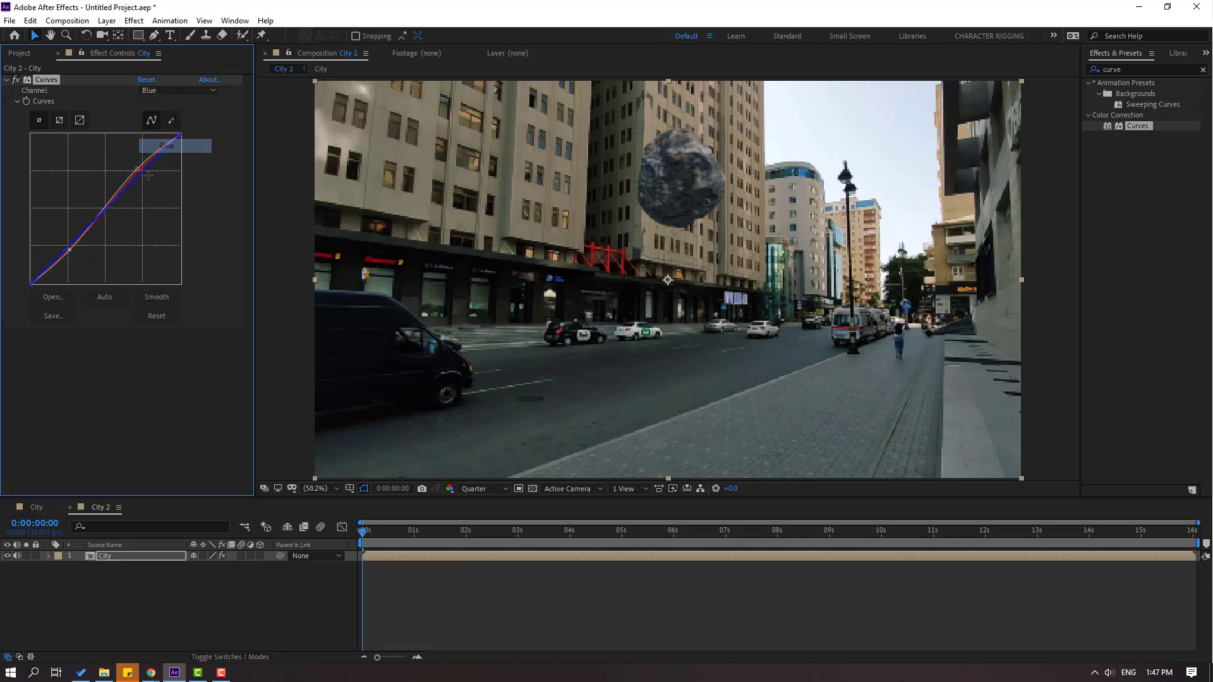
drag(143, 170, 140, 169)
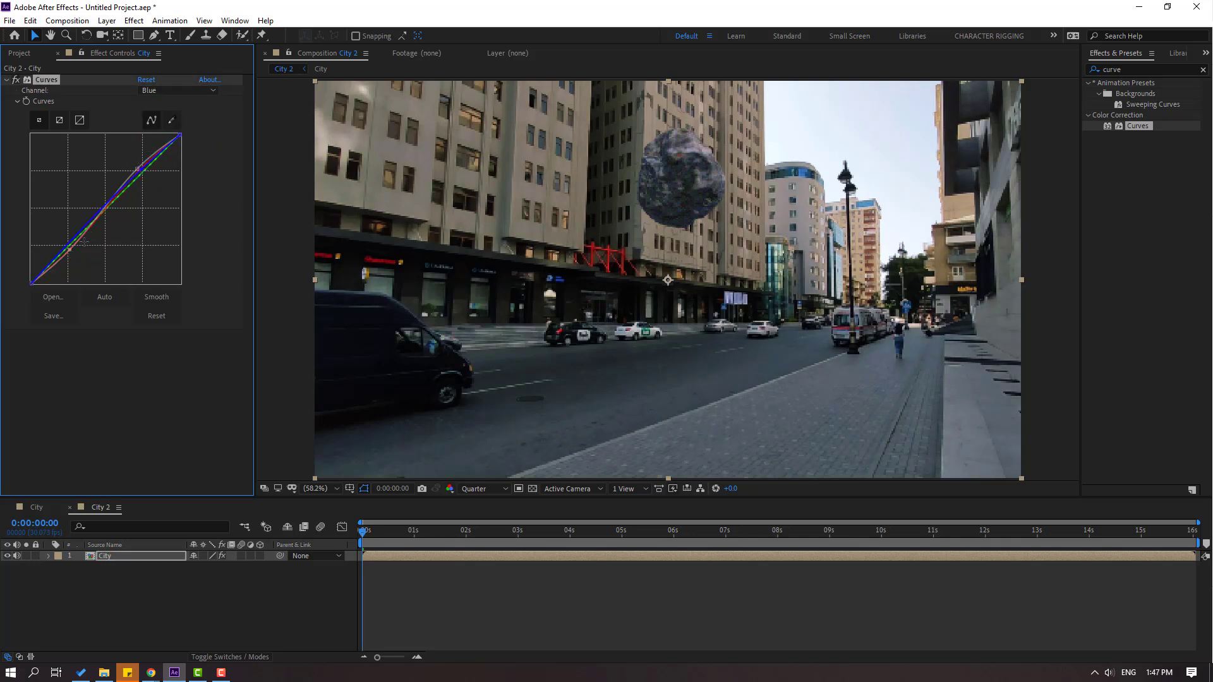
mouse_move(66, 243)
mouse_down()
mouse_move(76, 255)
mouse_move(65, 245)
mouse_up()
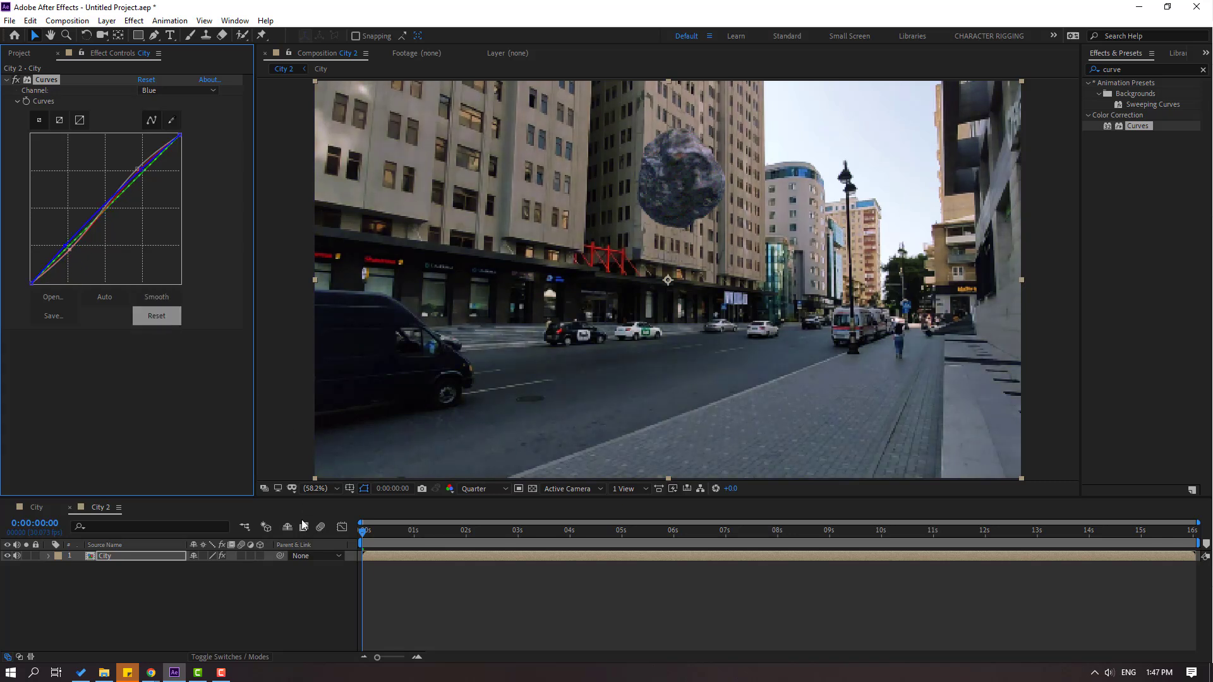
drag(67, 248, 68, 249)
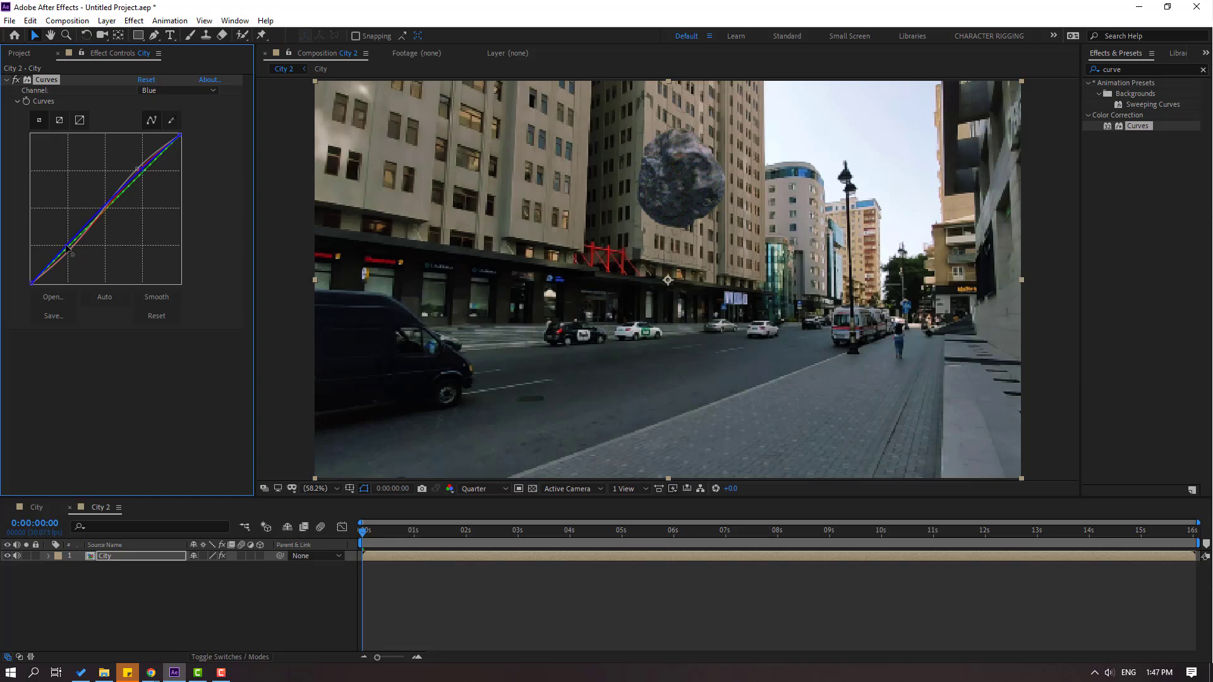
- Deselect the City layer, scrub through the timeline and play a preview of the graded composite from the start
click(269, 618)
key(comma)
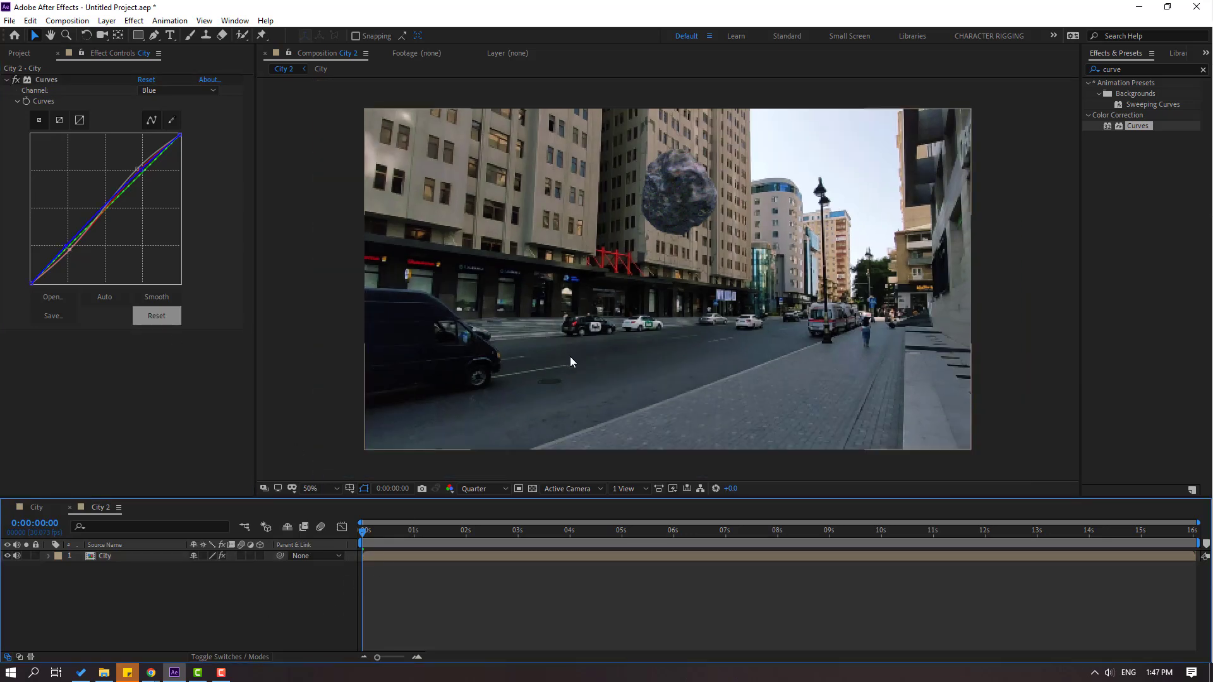
key(comma)
key(comma)
key(period)
key(period)
drag(366, 529, 1131, 534)
key(space)
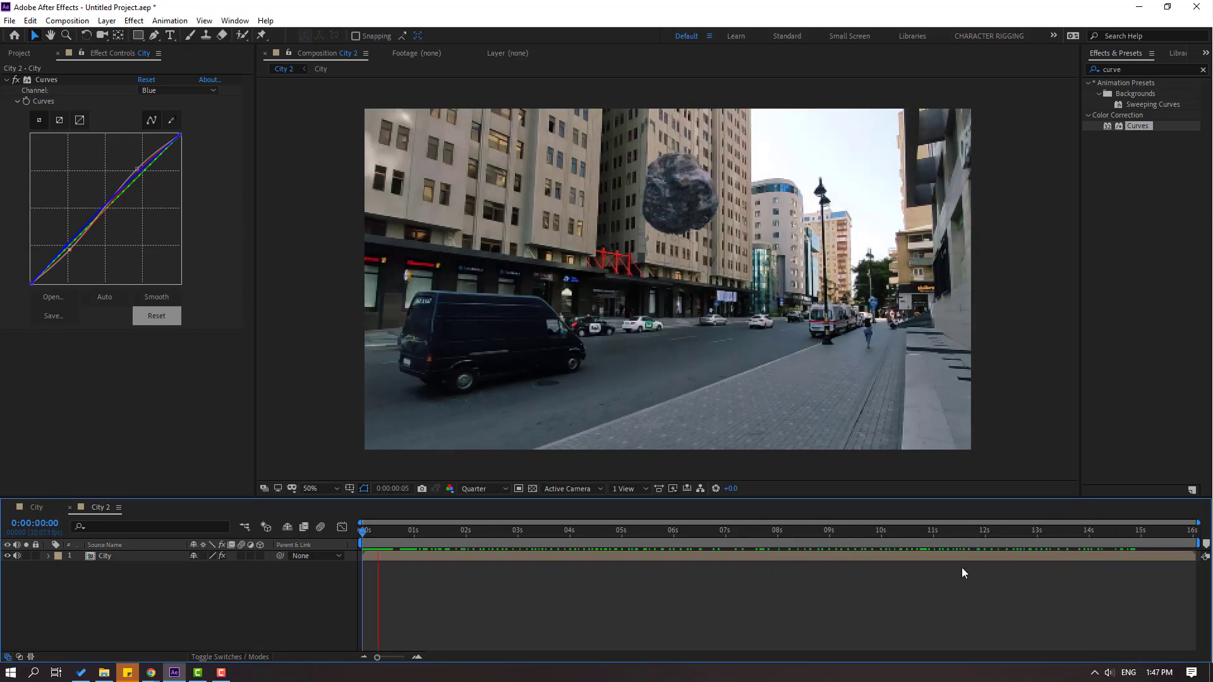